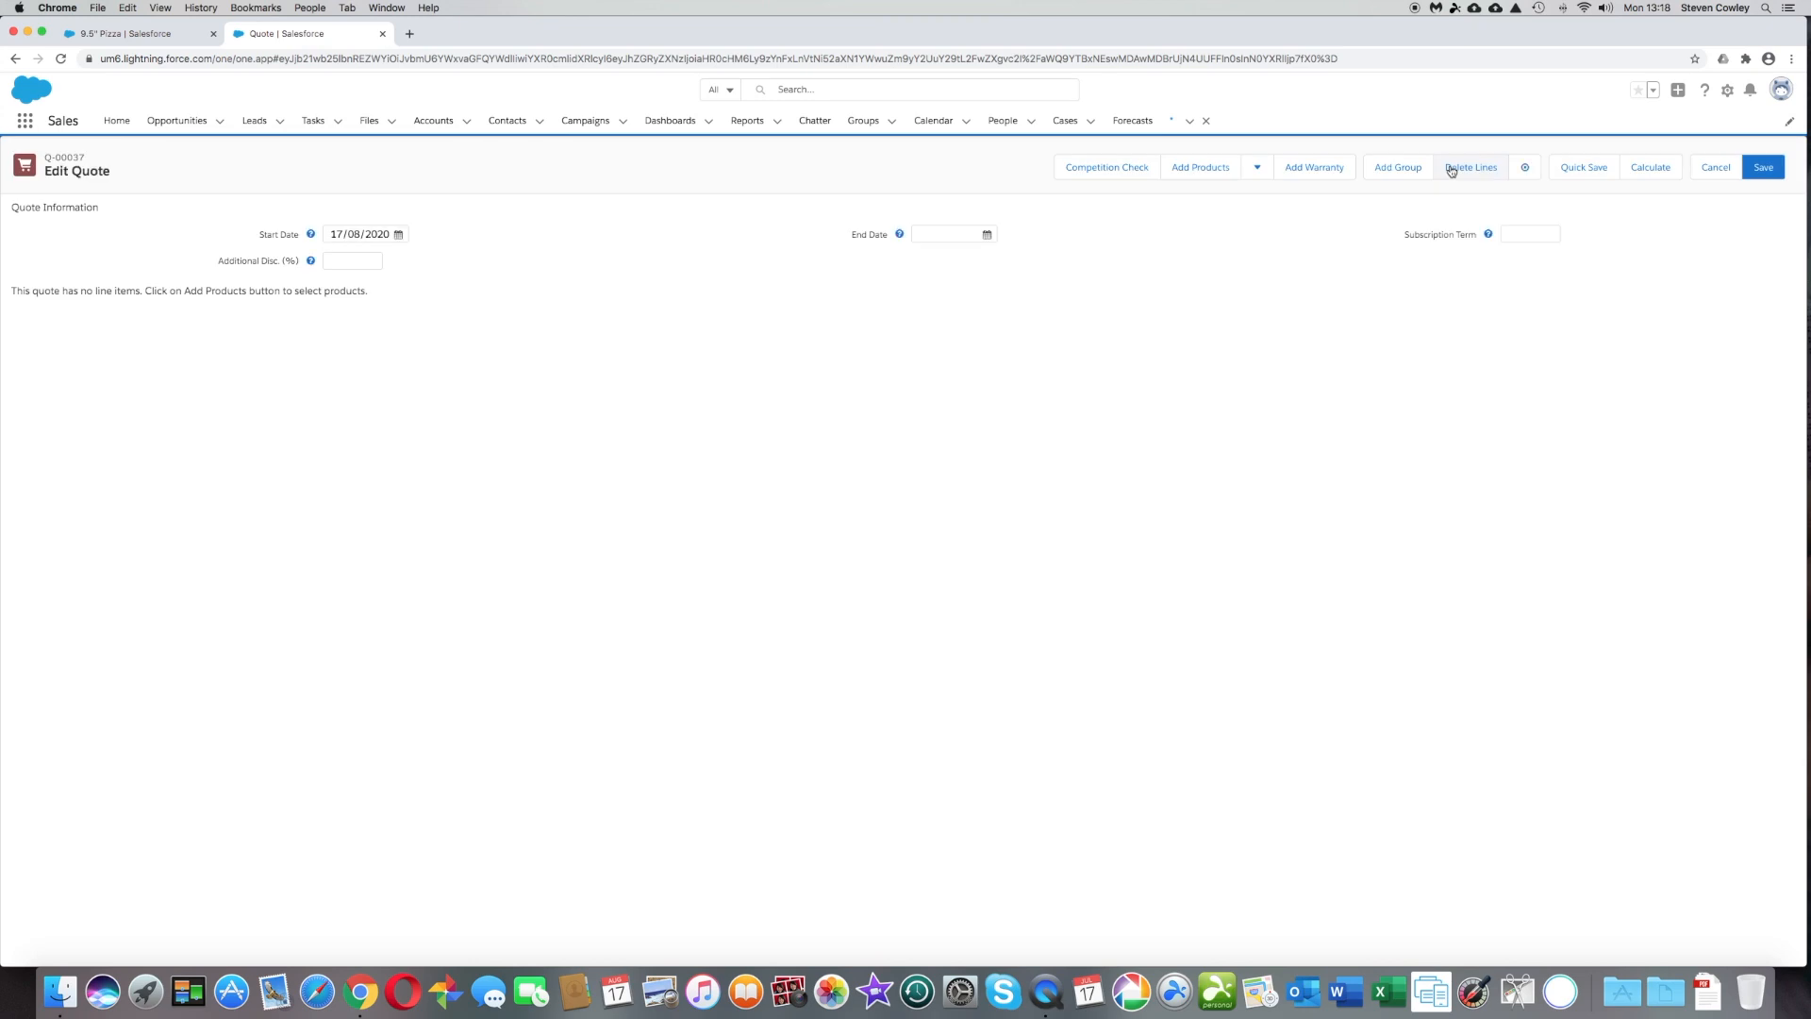
Add the Copy Machine product to the quote and delete that line again.
left_click(1197, 170)
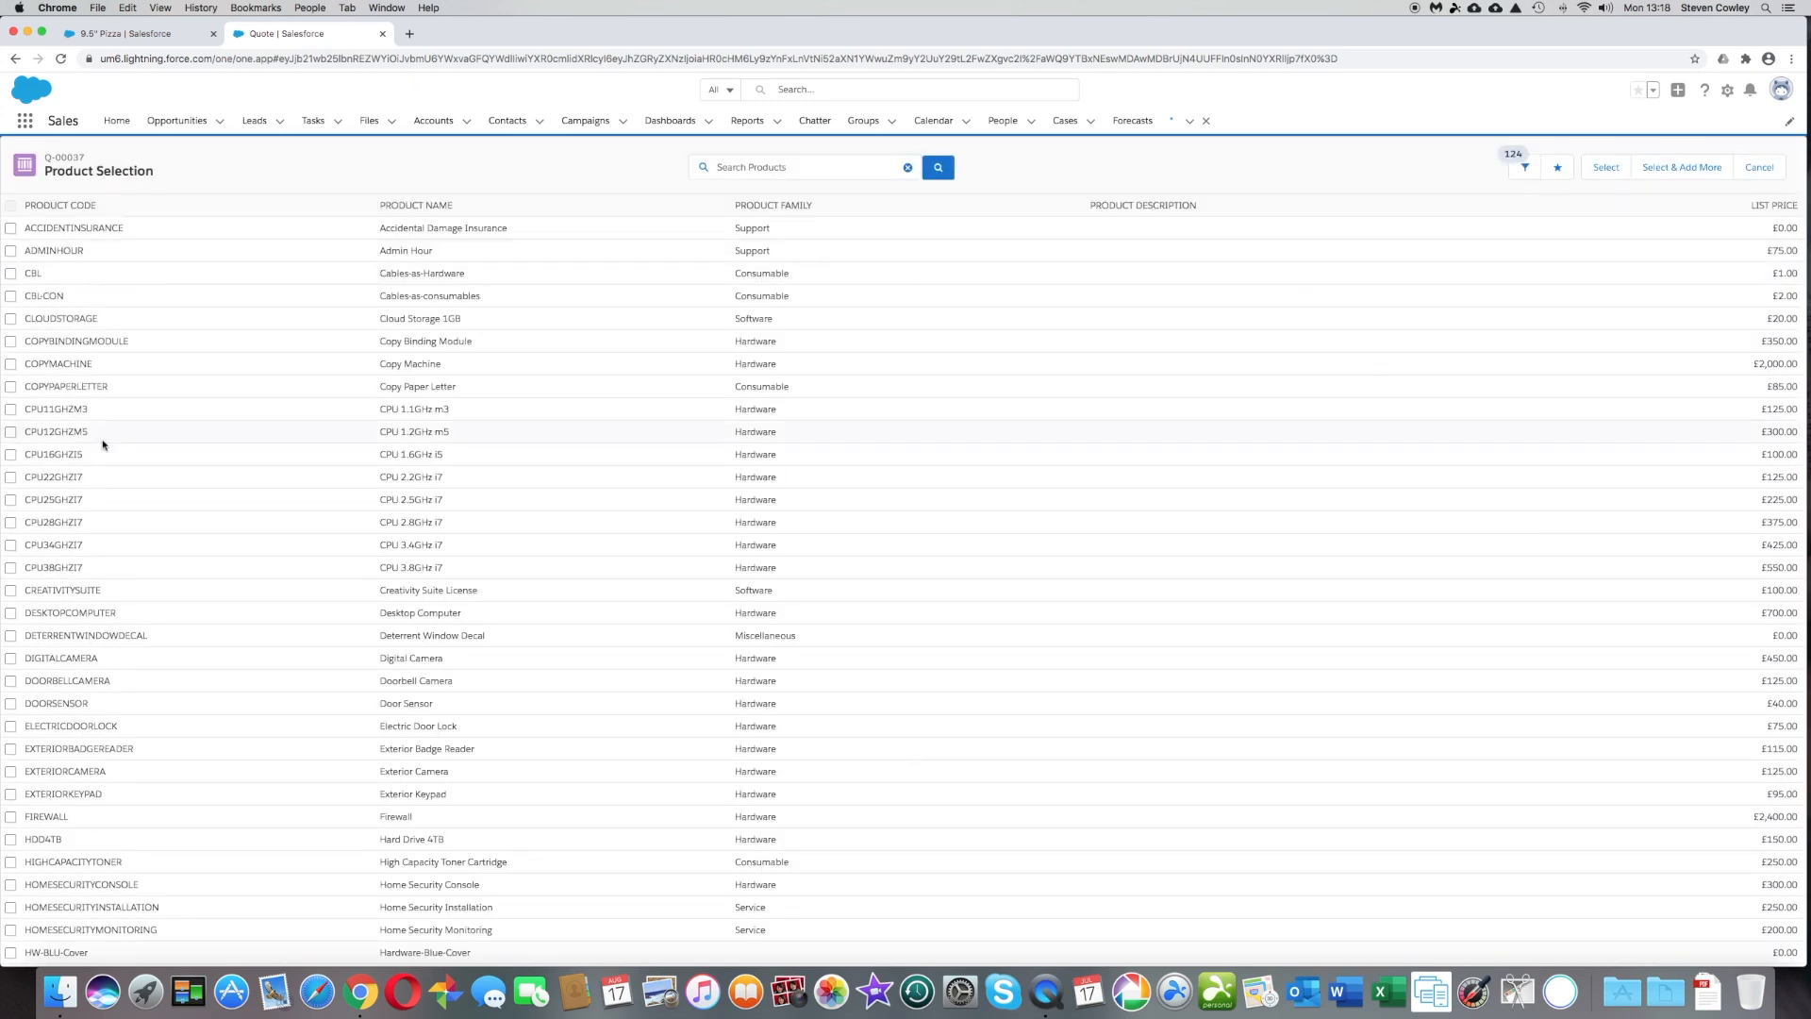
left_click(11, 366)
left_click(1608, 171)
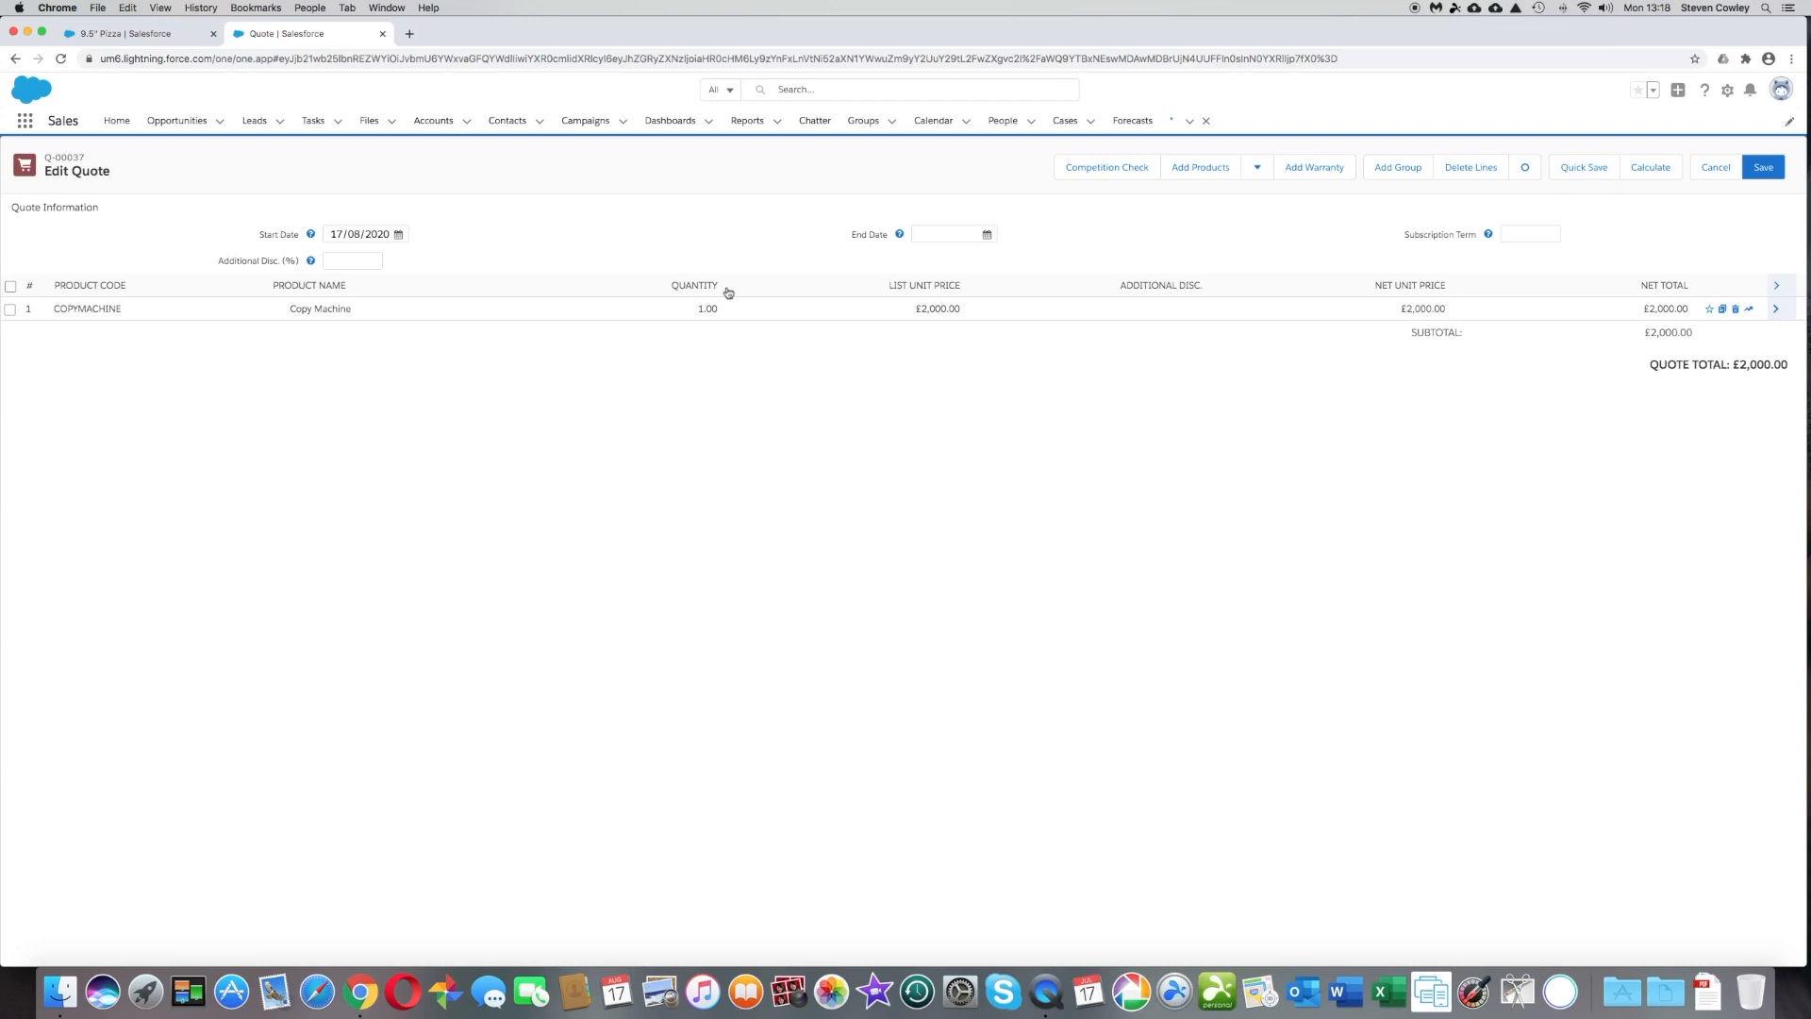
left_click(10, 309)
left_click(1471, 170)
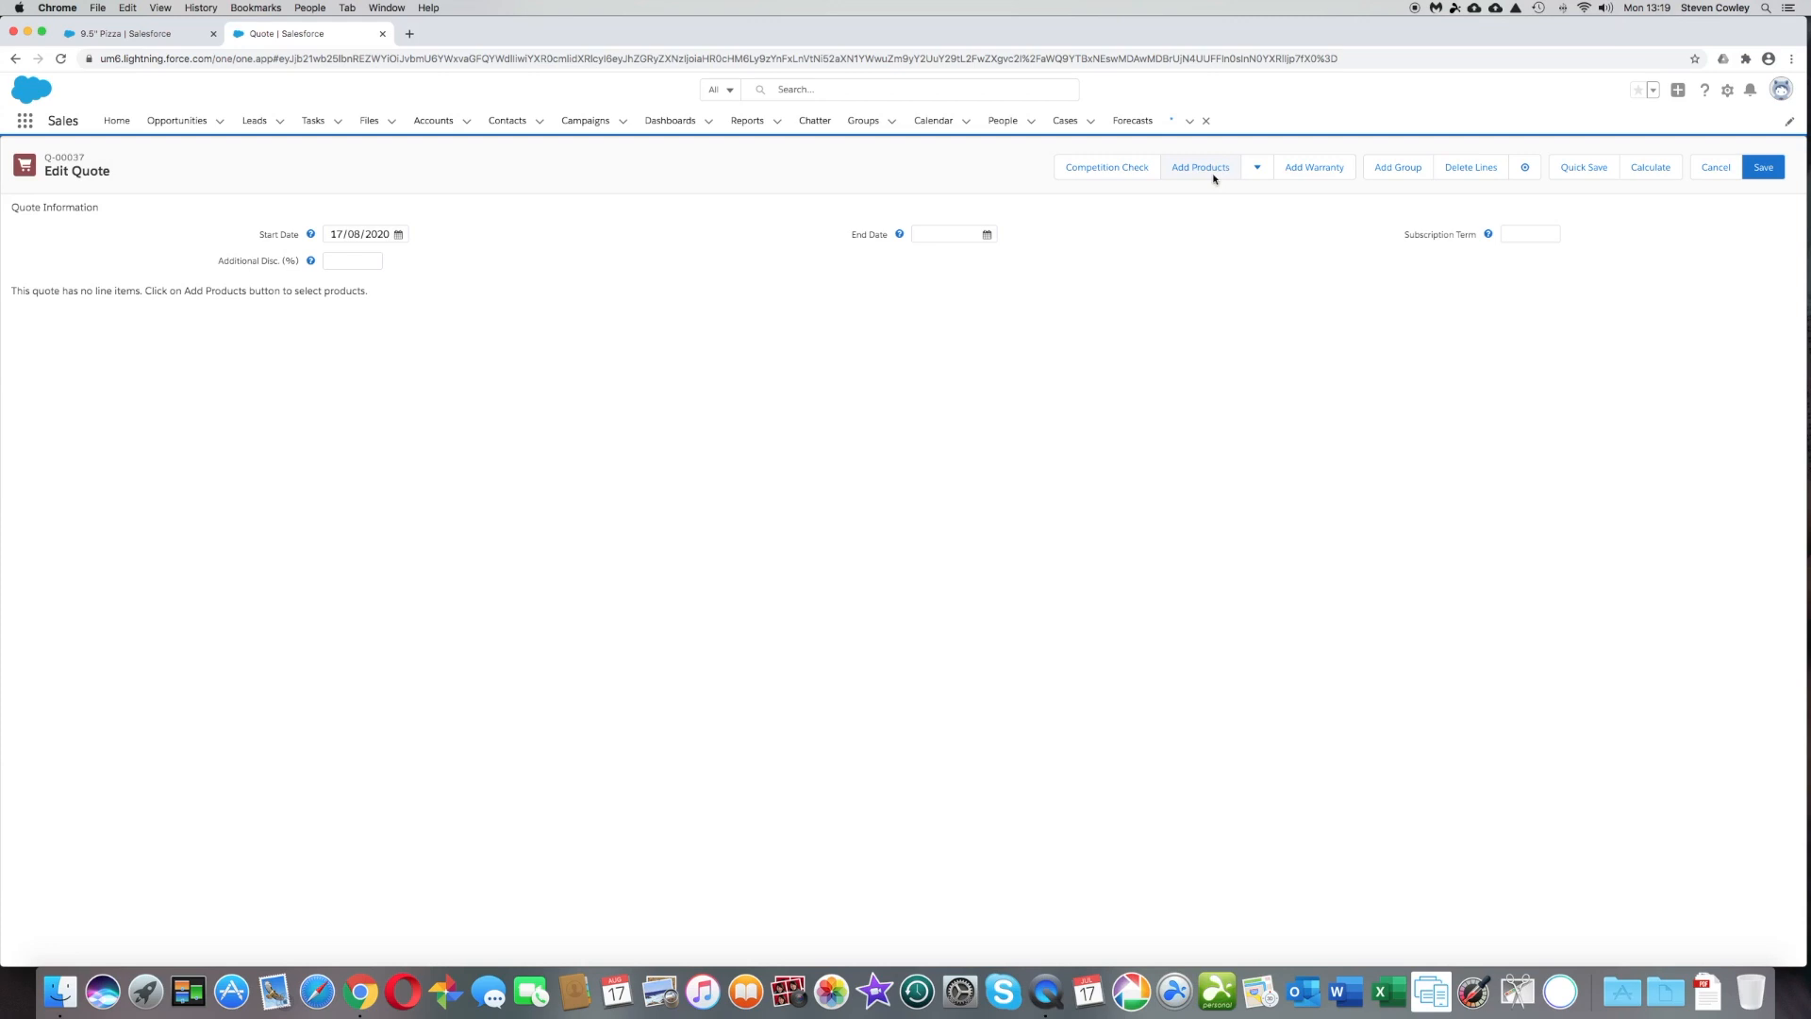
Search the product list for "pizz" and add the 9.5" Pizza to the quote.
left_click(1215, 180)
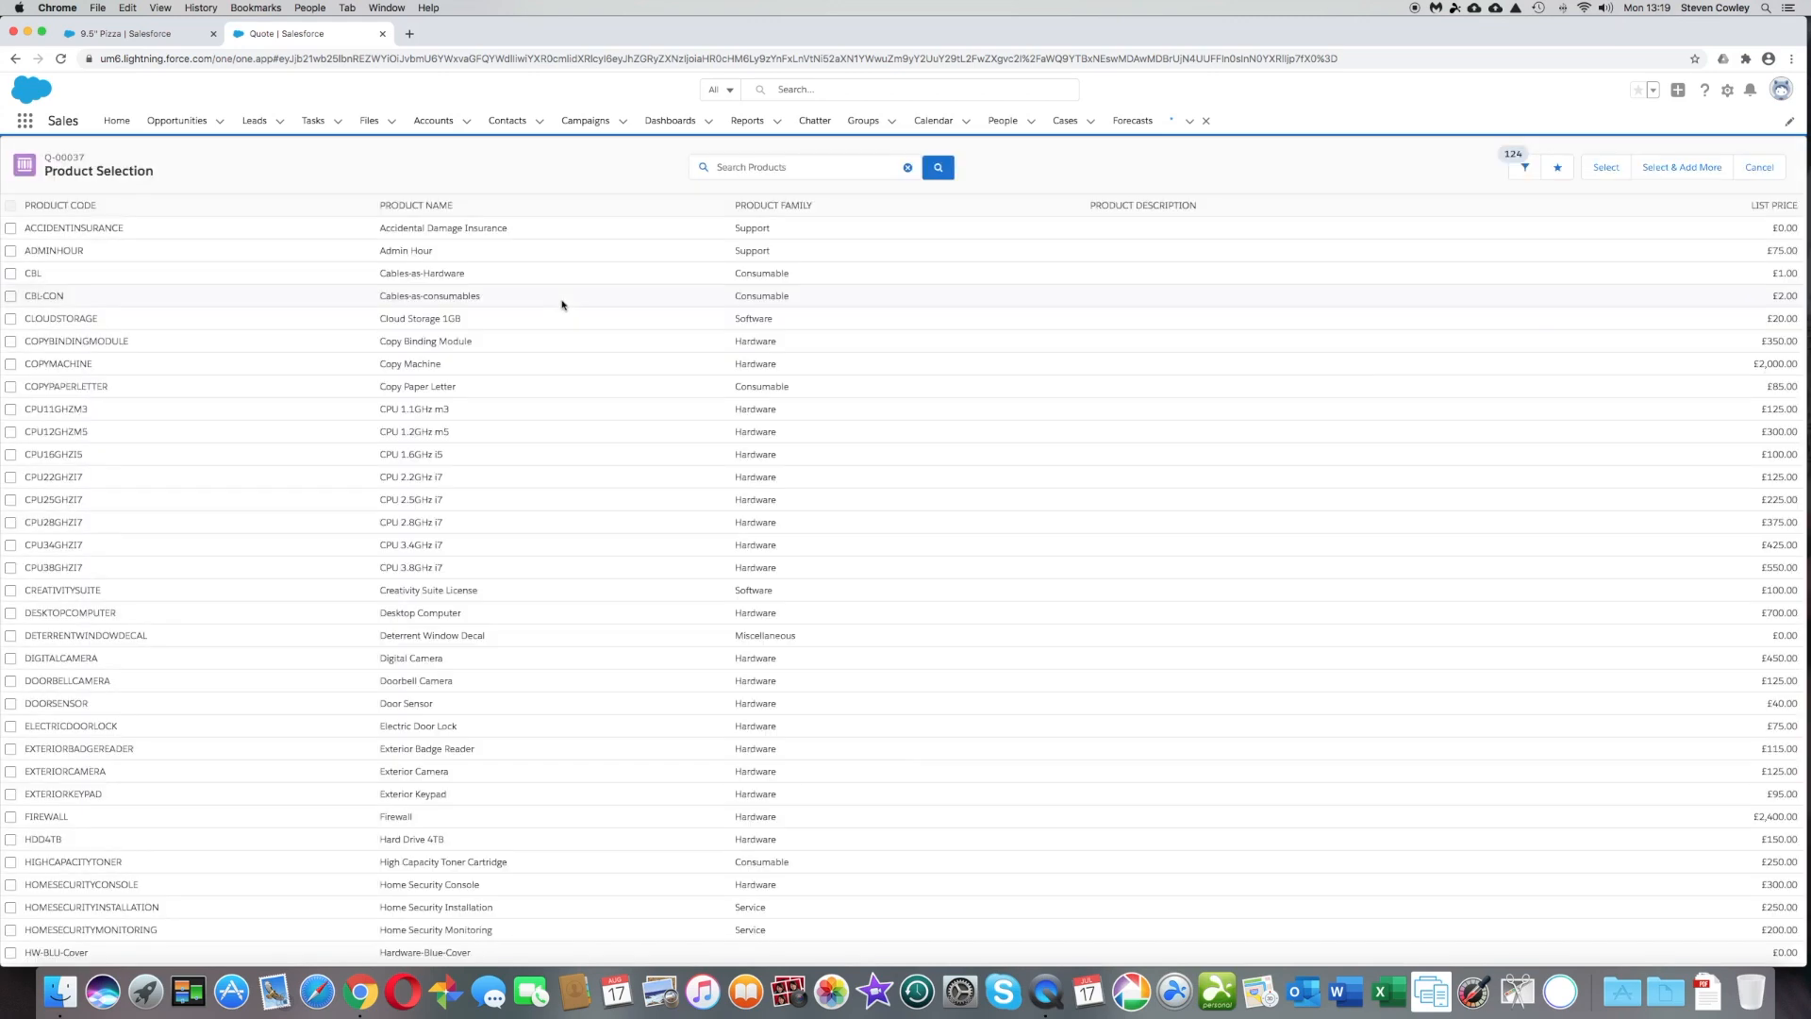
left_click(821, 166)
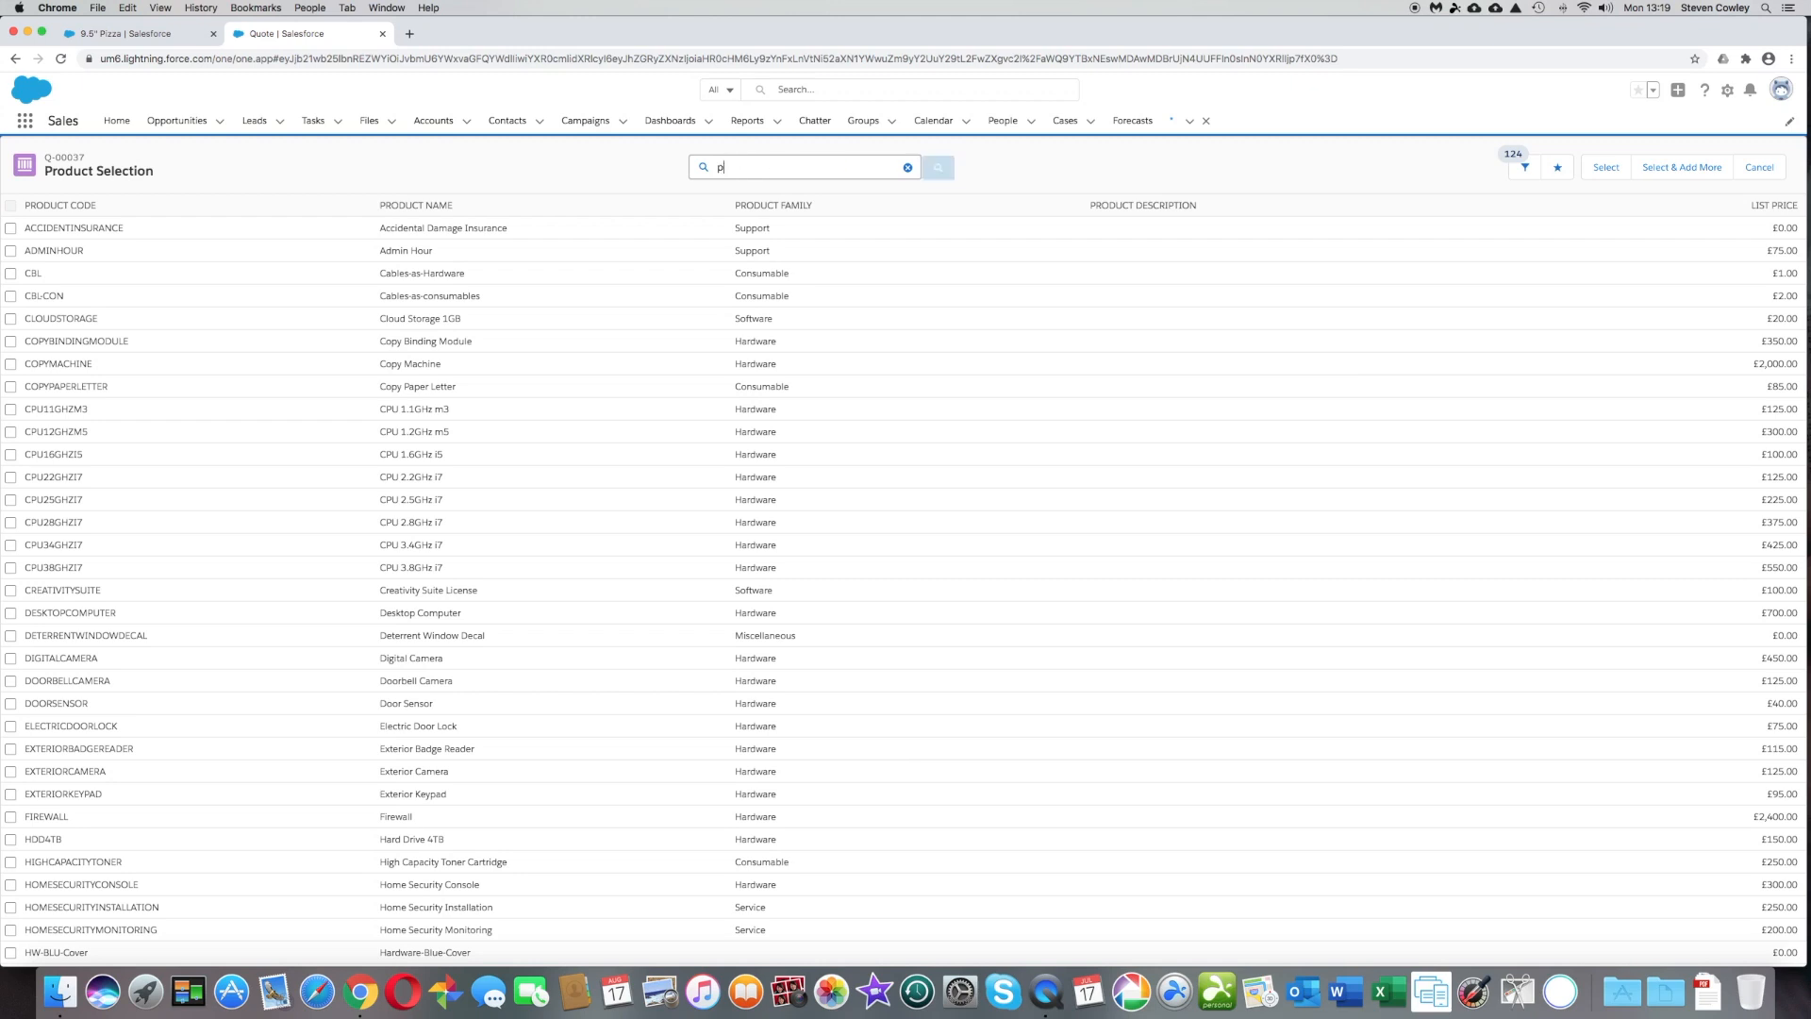
type("pizz")
key("Return")
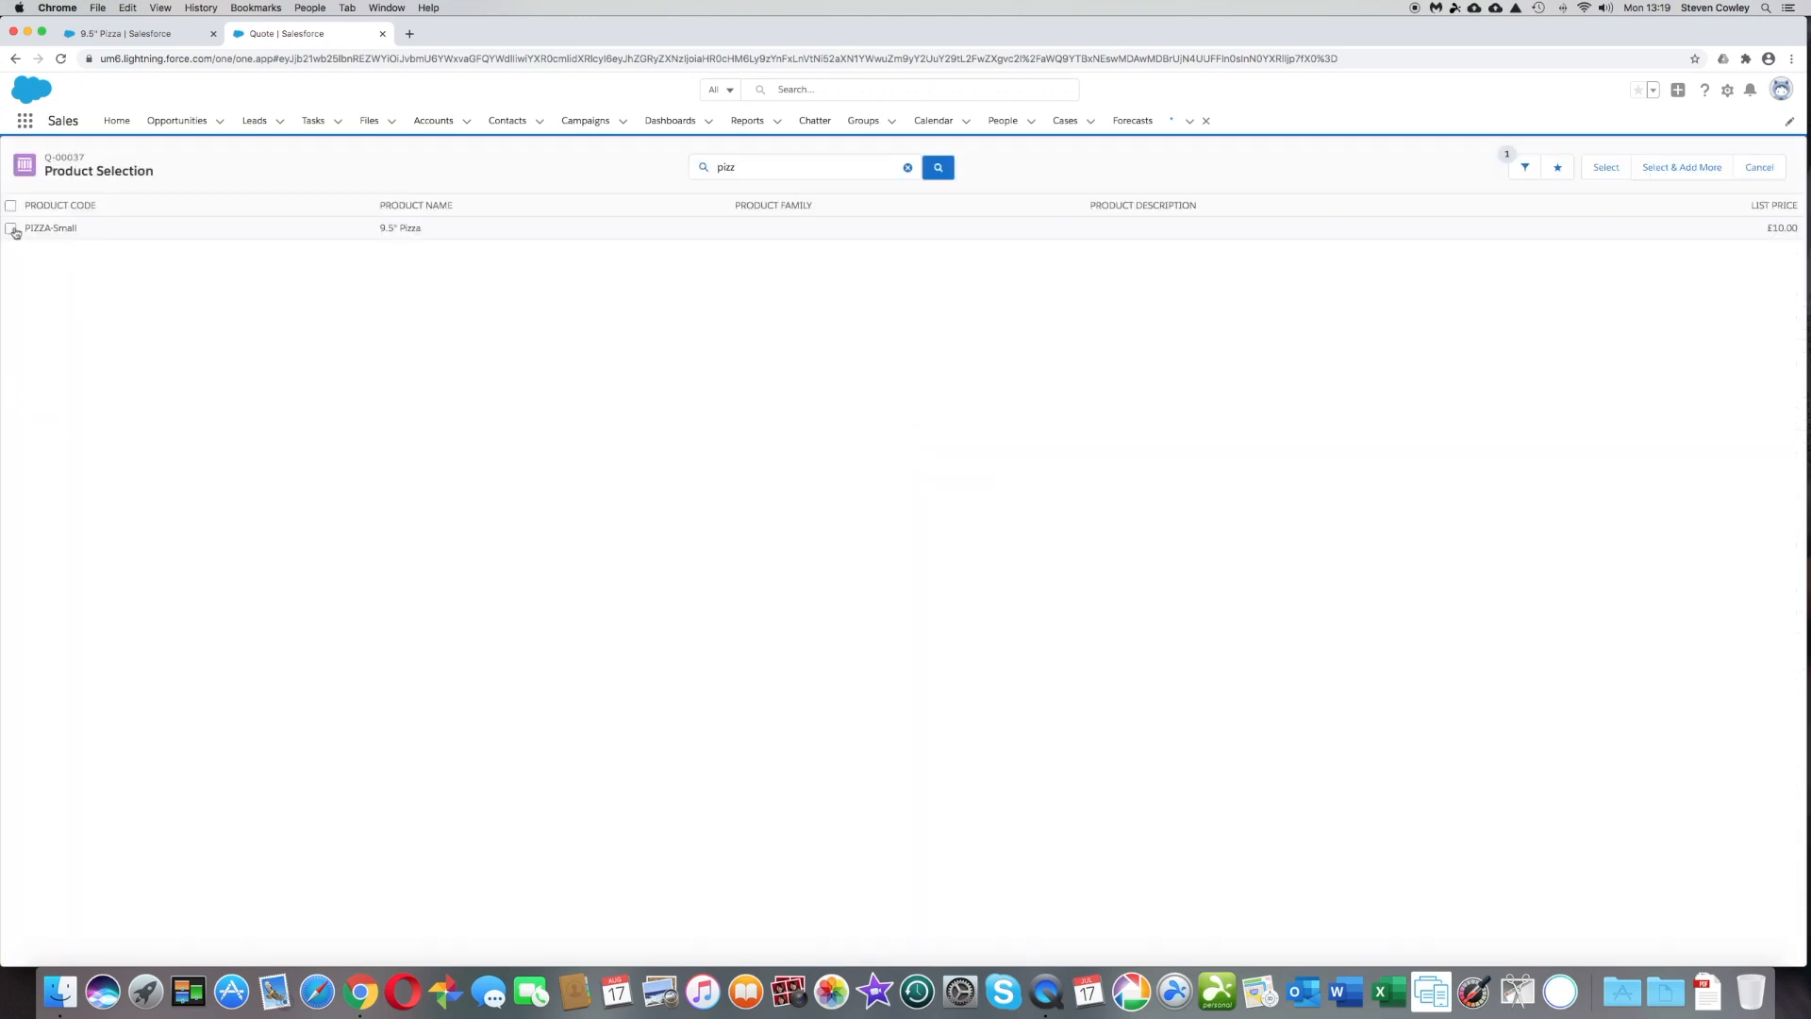
left_click(12, 228)
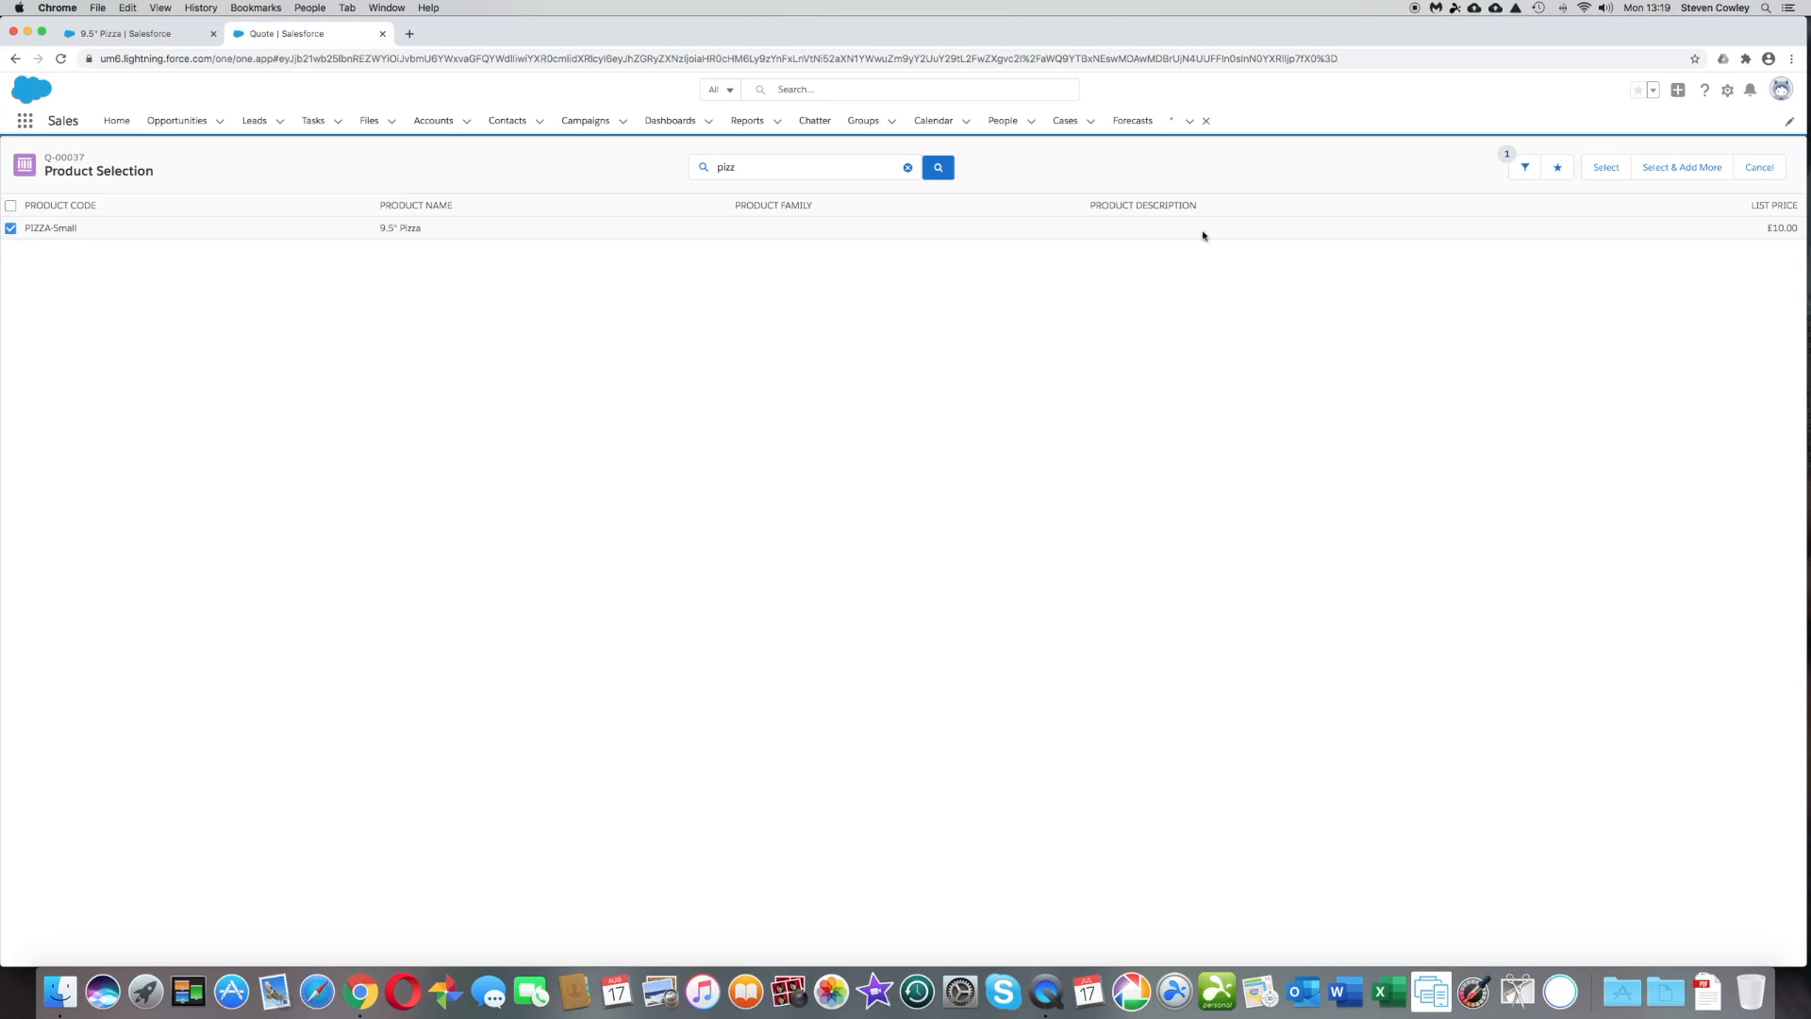
left_click(1594, 169)
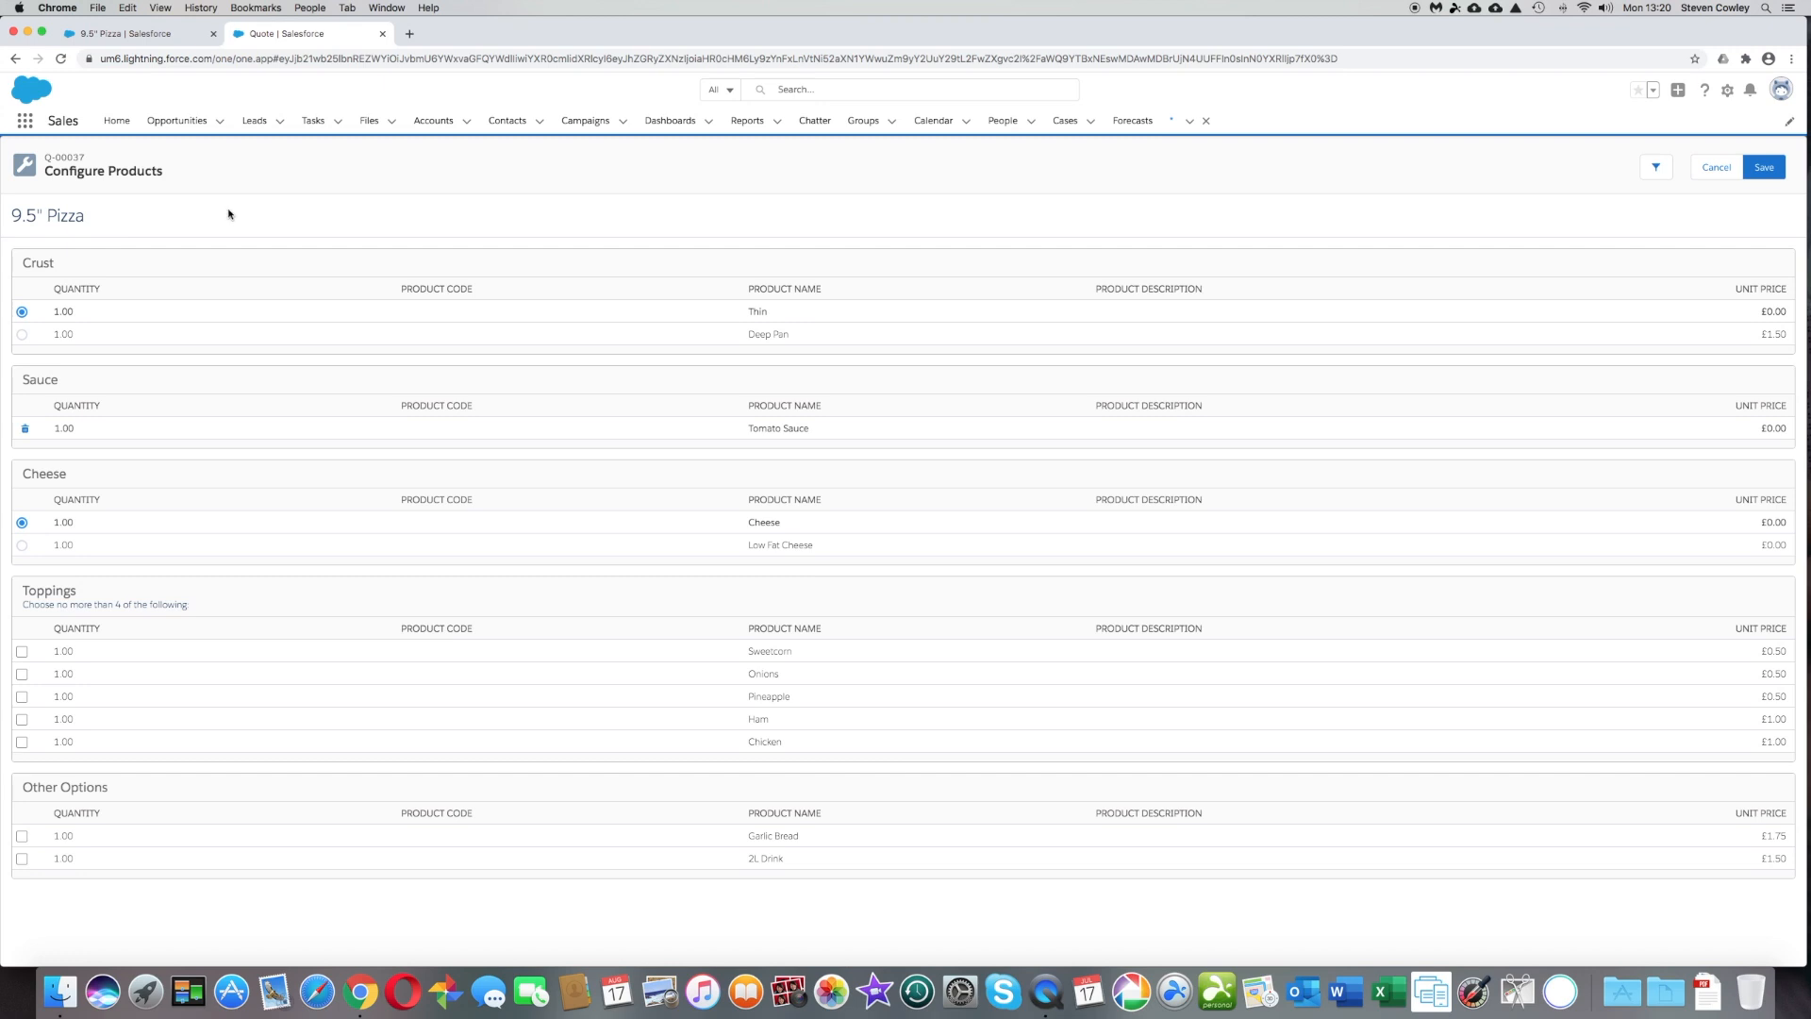
Choose the Deep Pan crust with a quantity of 2 and try to save the configuration.
left_click(23, 335)
left_click(142, 374)
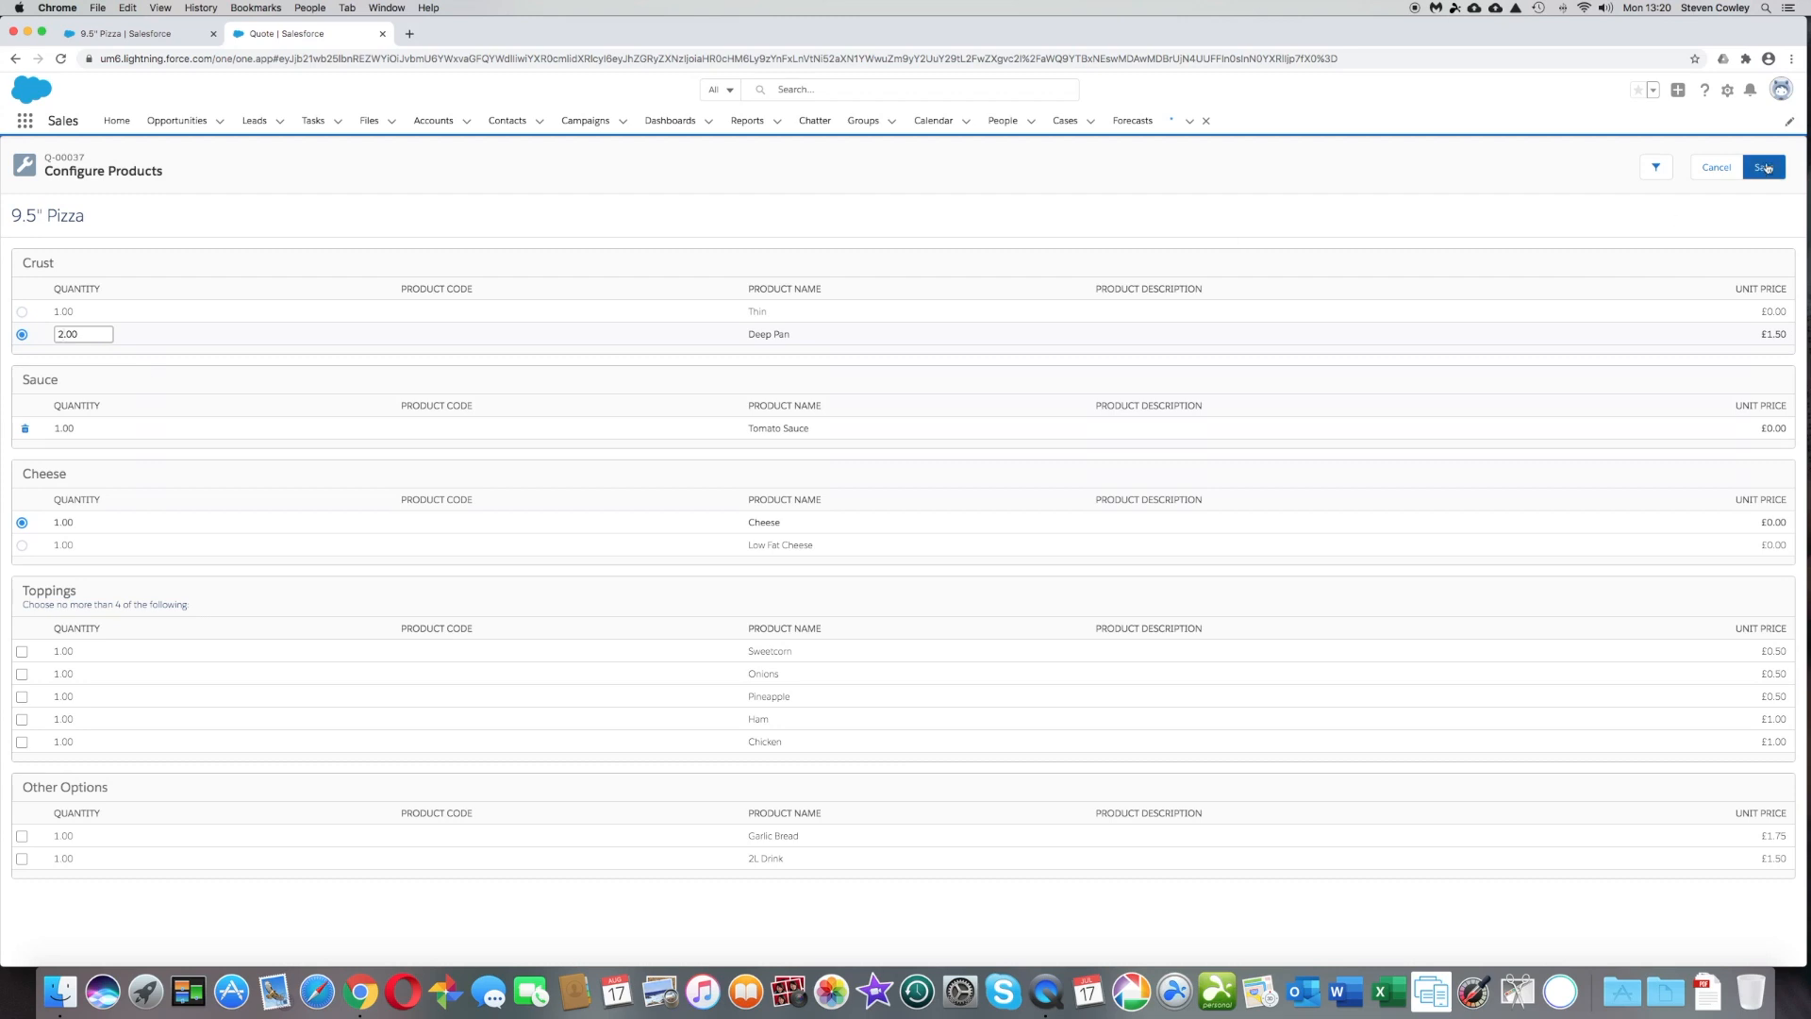
left_click(1228, 385)
left_click(1764, 170)
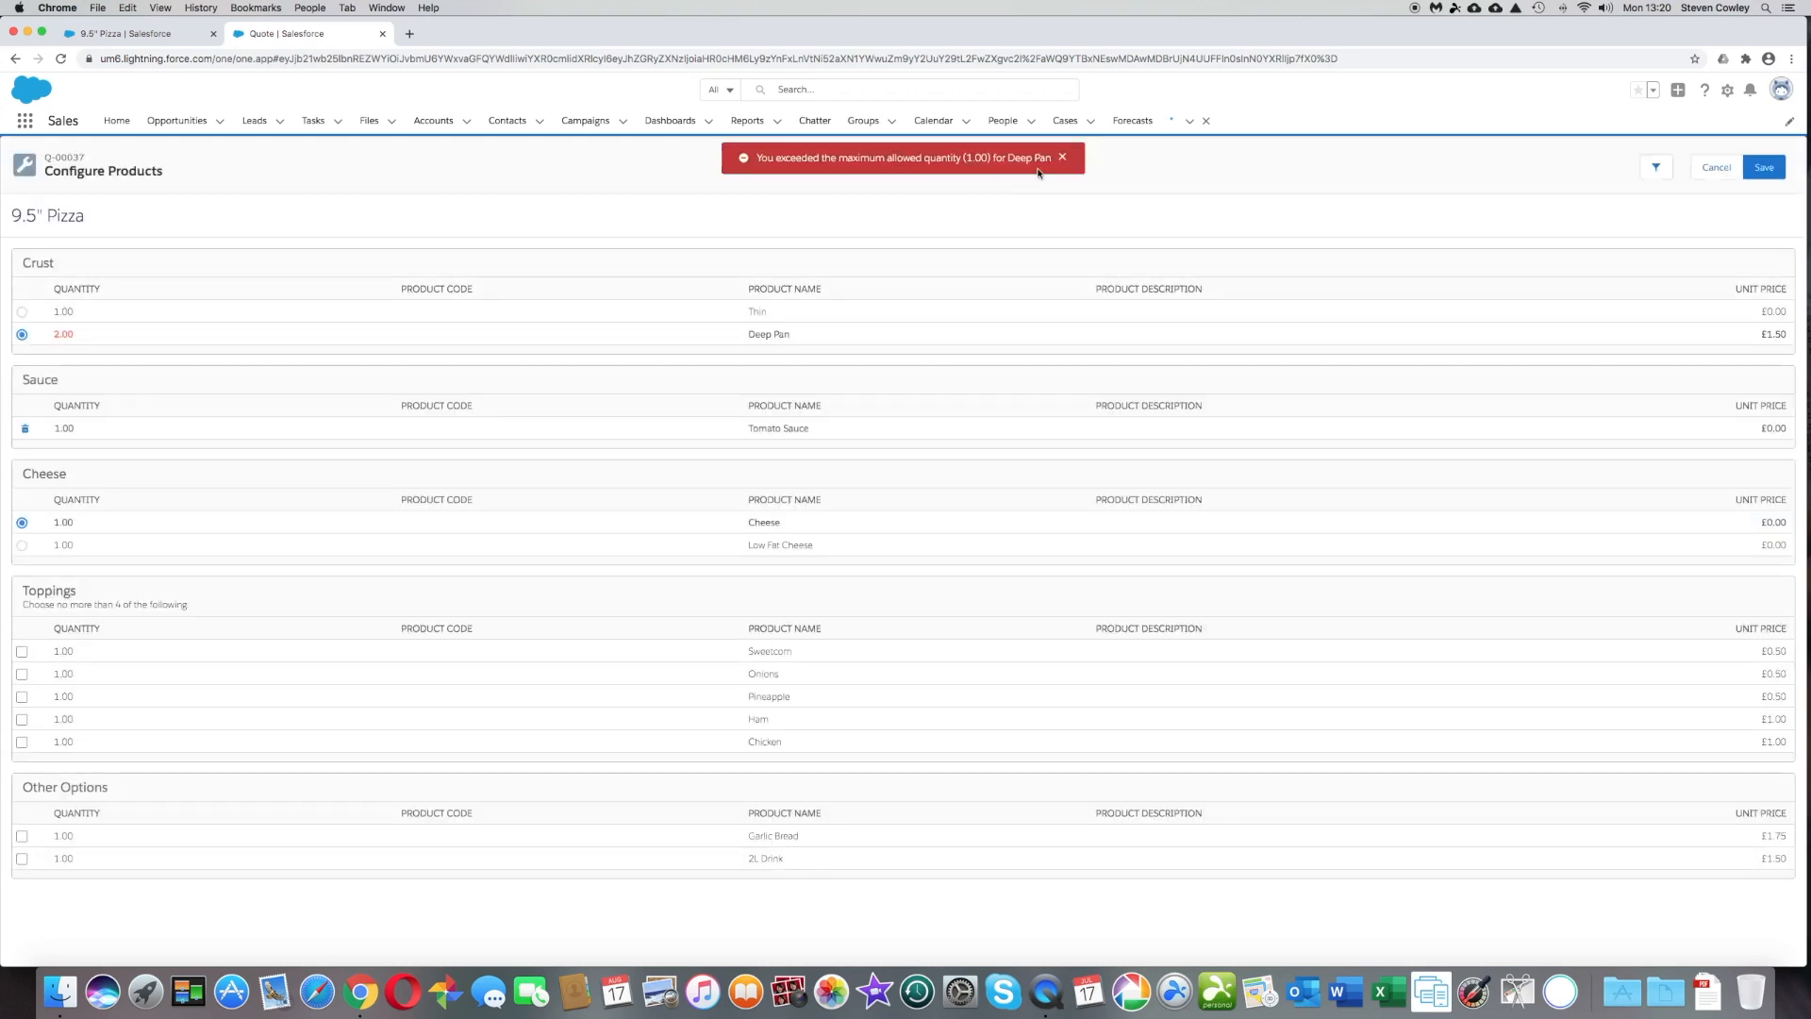
Set the Deep Pan crust's quantity to 1 and save the pizza configuration.
double_click(79, 334)
left_click(59, 334)
type("1")
key("Delete")
left_click(1764, 167)
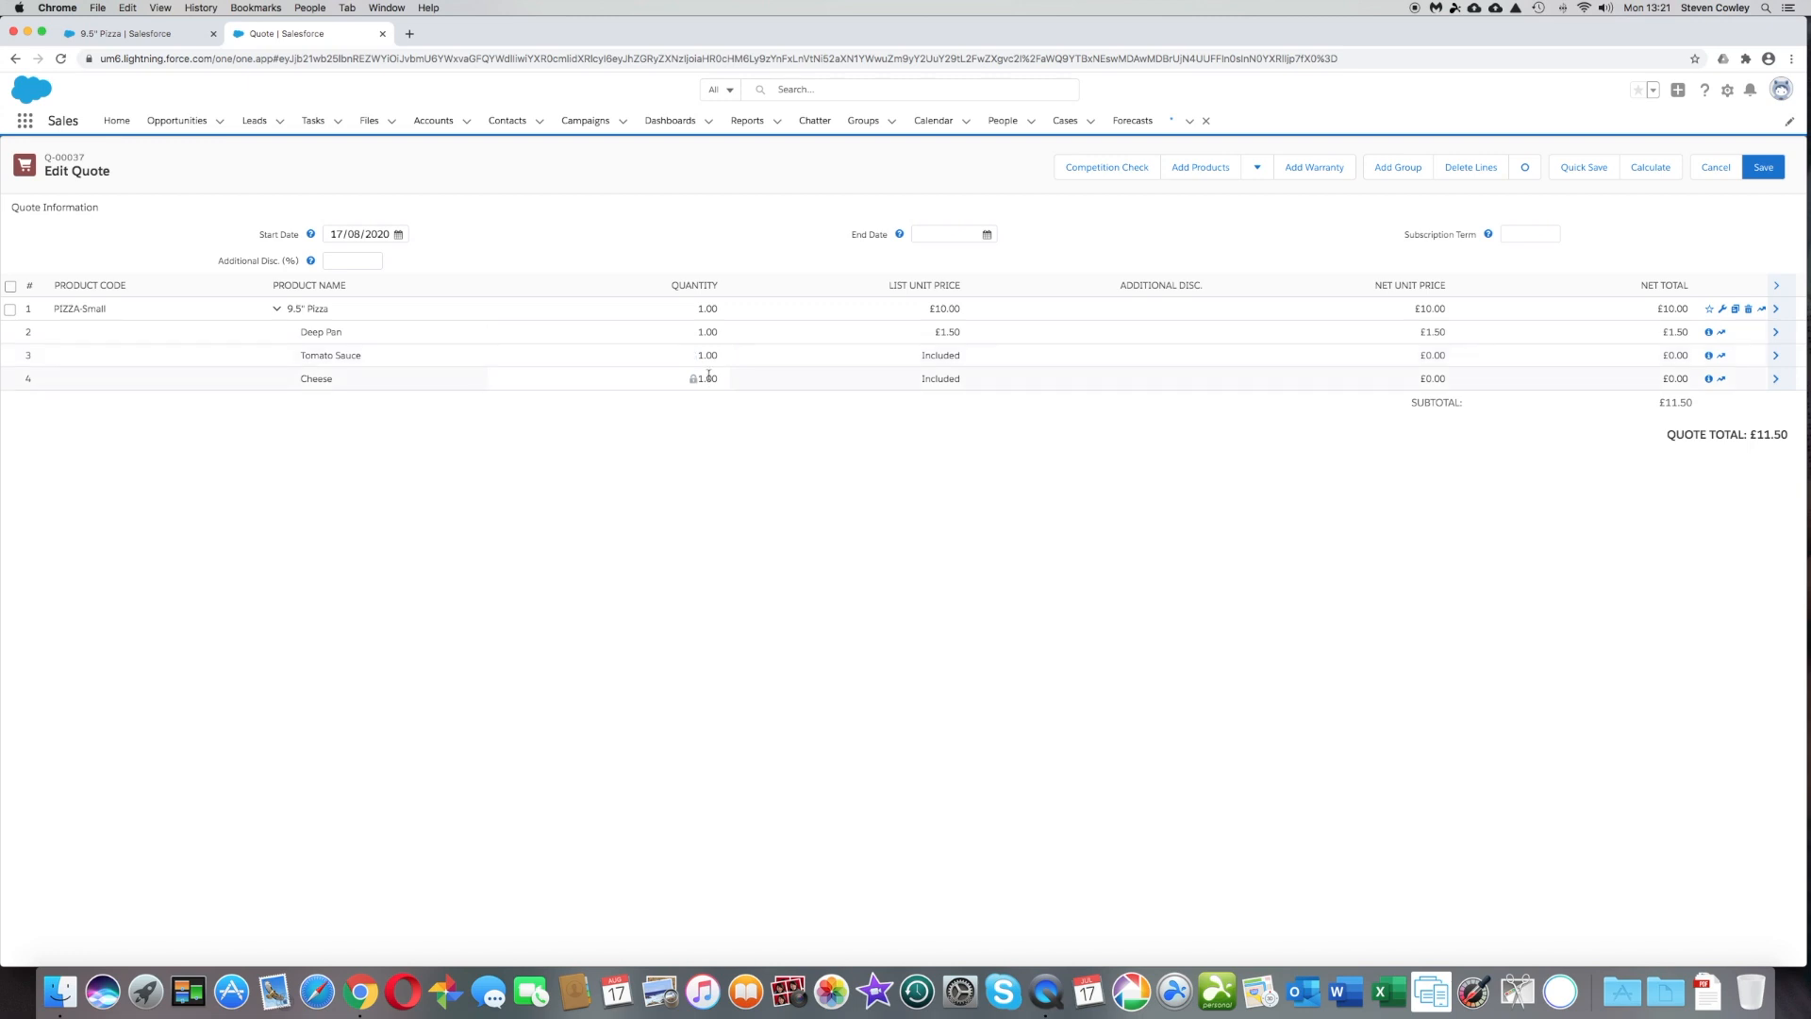
Set the 9.5" Pizza line's quantity to 3 and recalculate the quote.
left_click(696, 310)
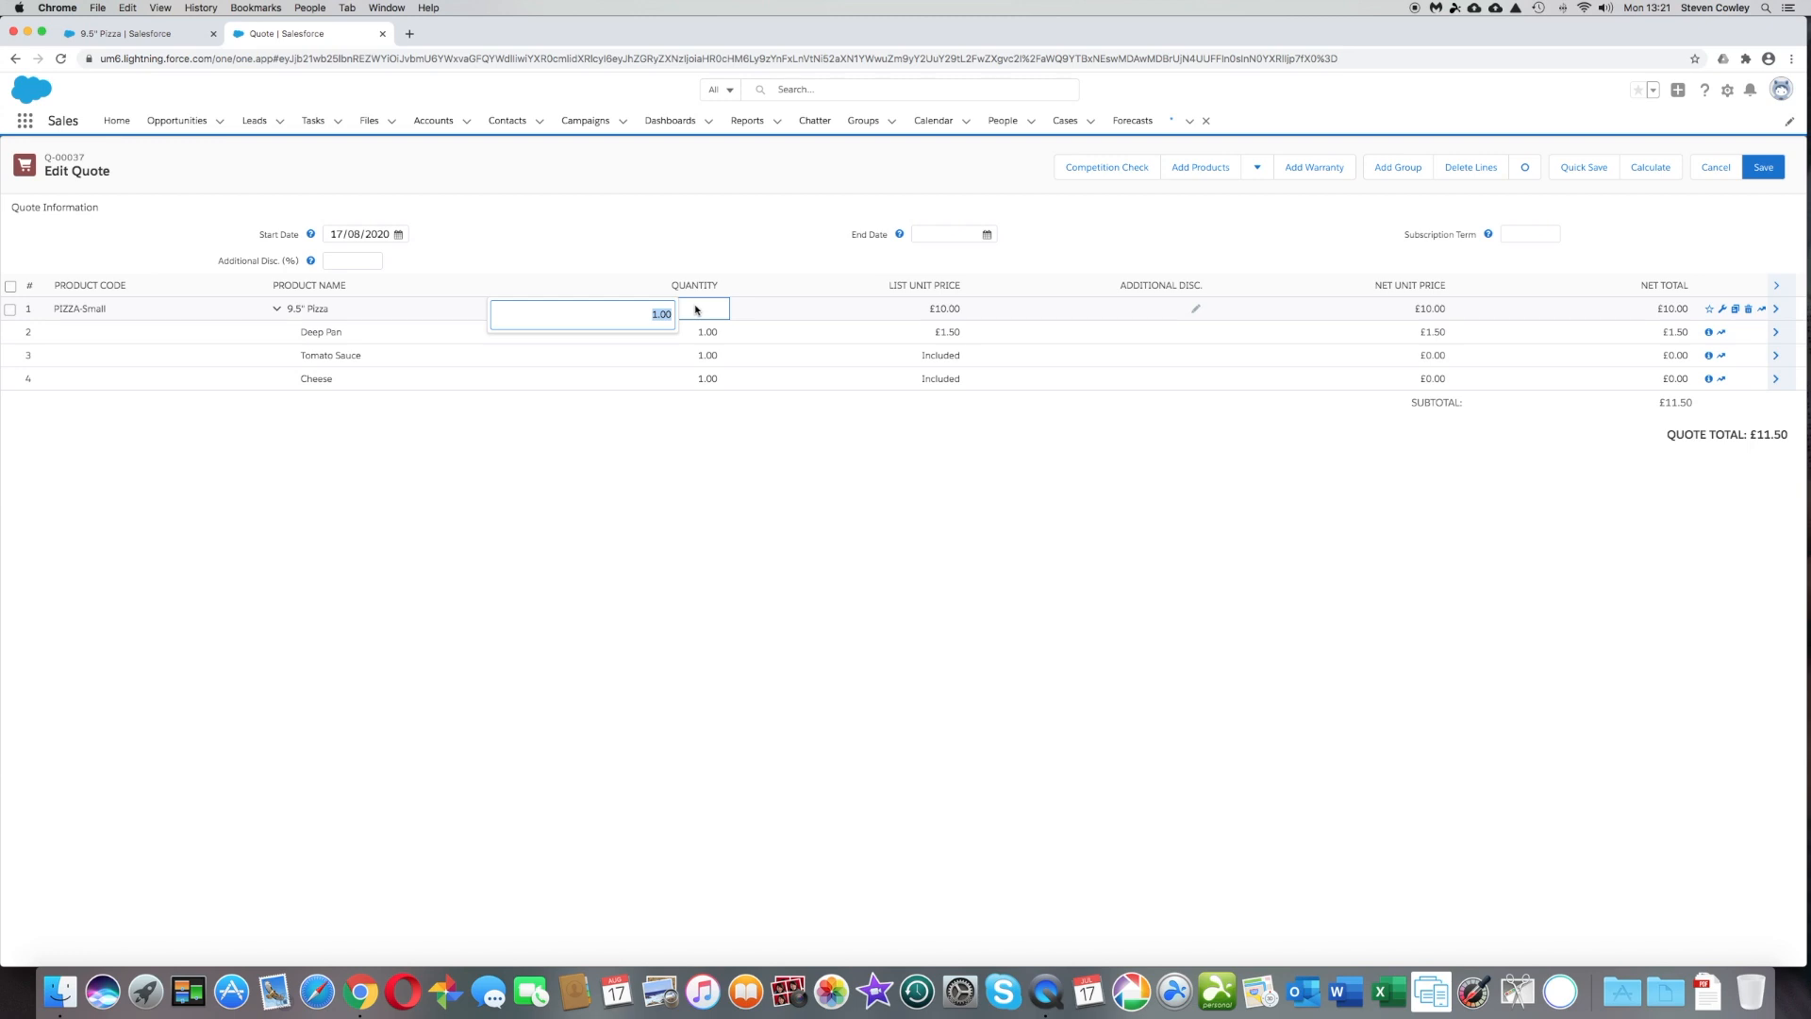
type("3")
key("Return")
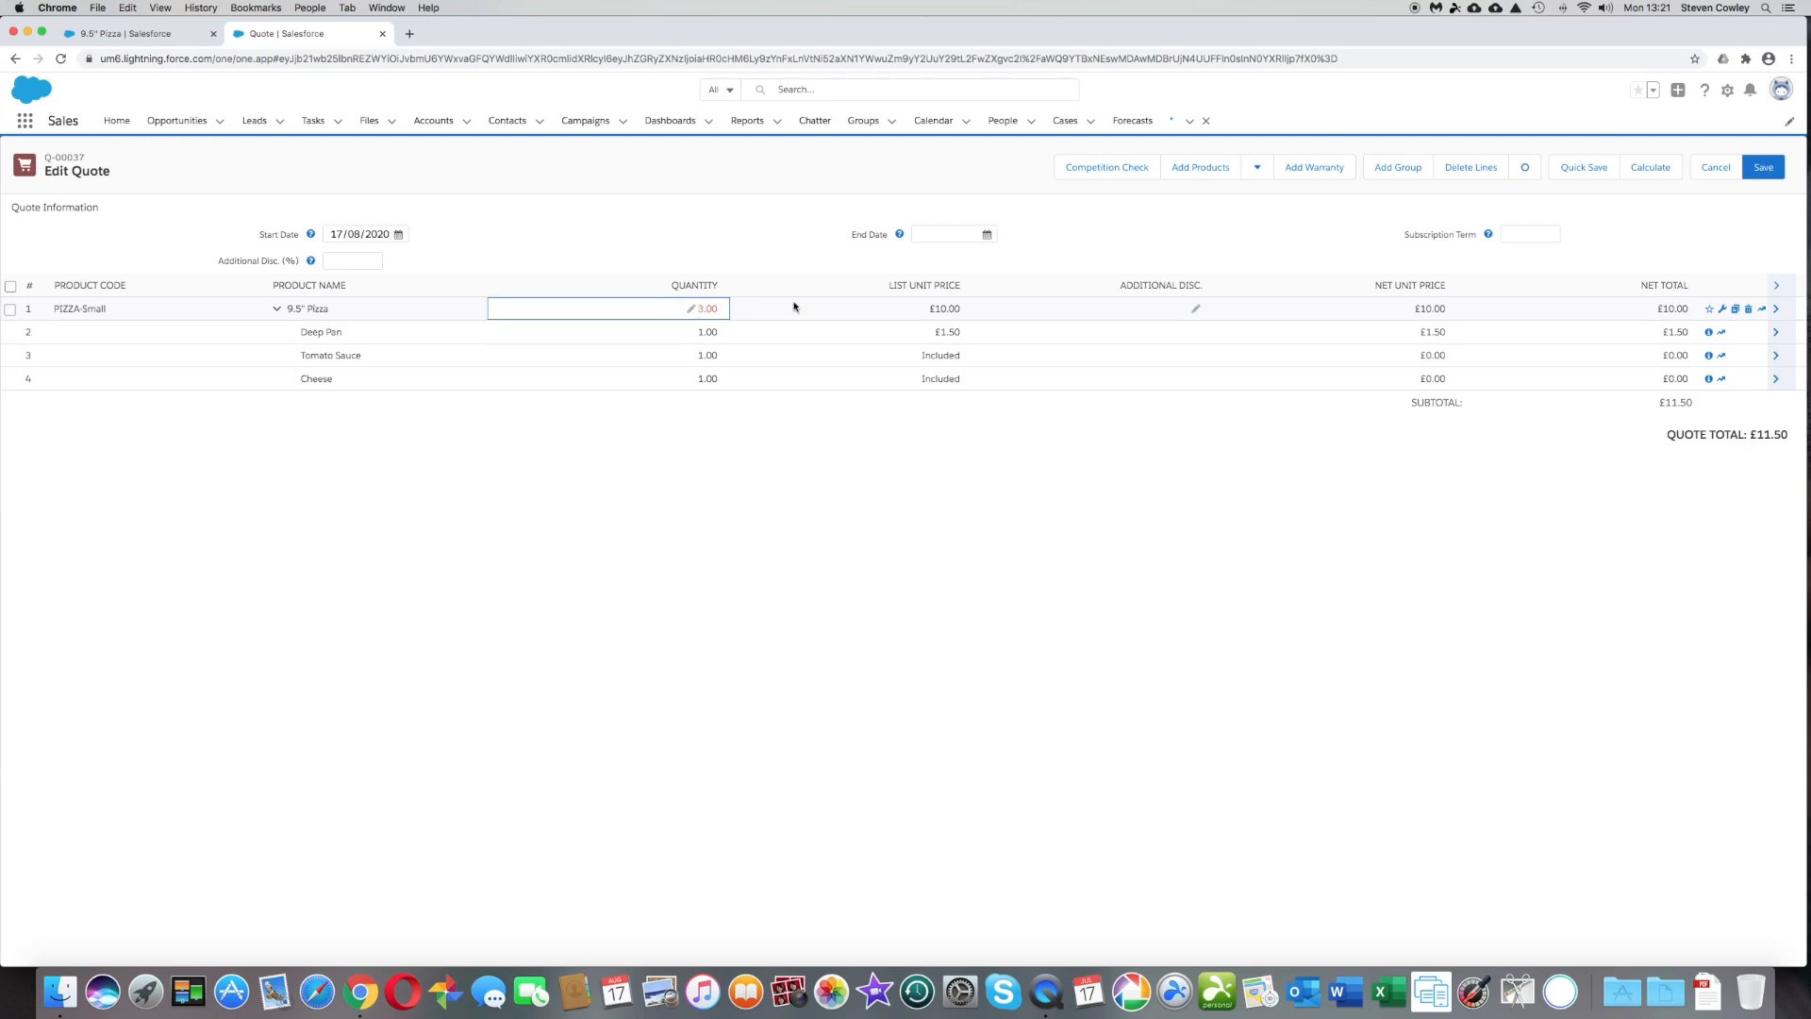
left_click(1650, 167)
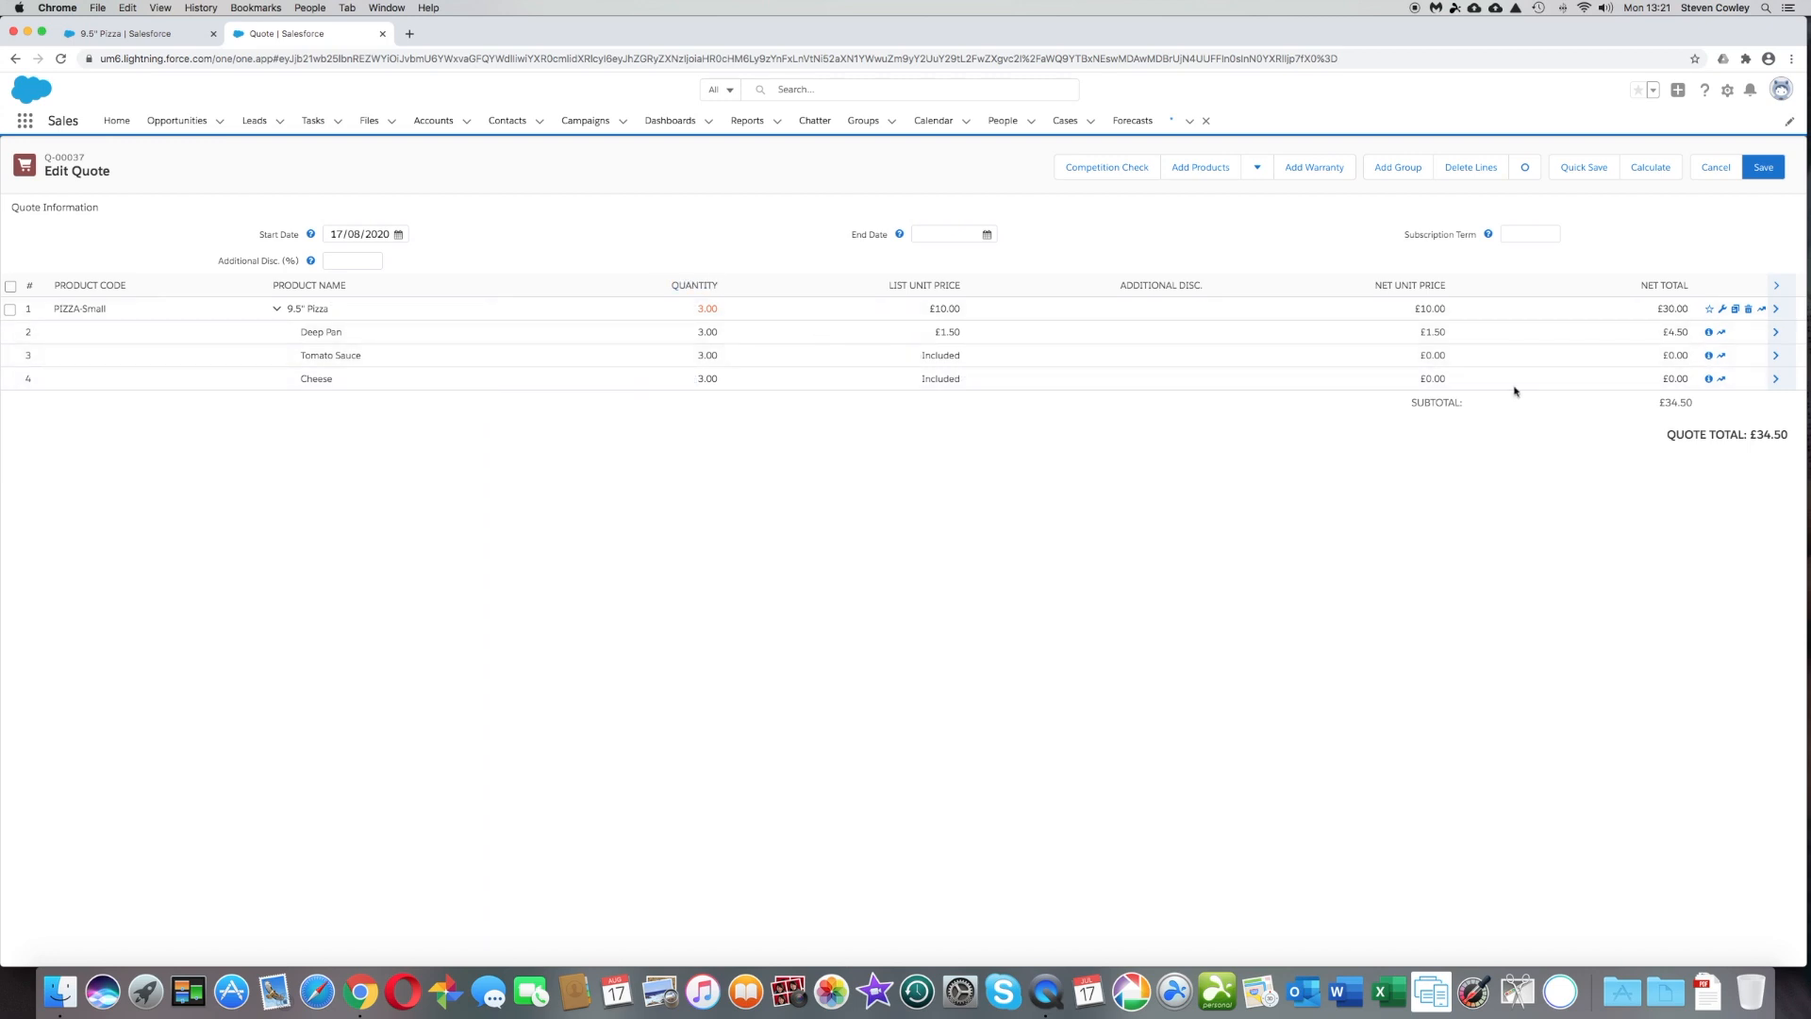
Set the 9.5" Pizza line's quantity back to 1 and recalculate the quote.
left_click(694, 310)
type("1")
key("Return")
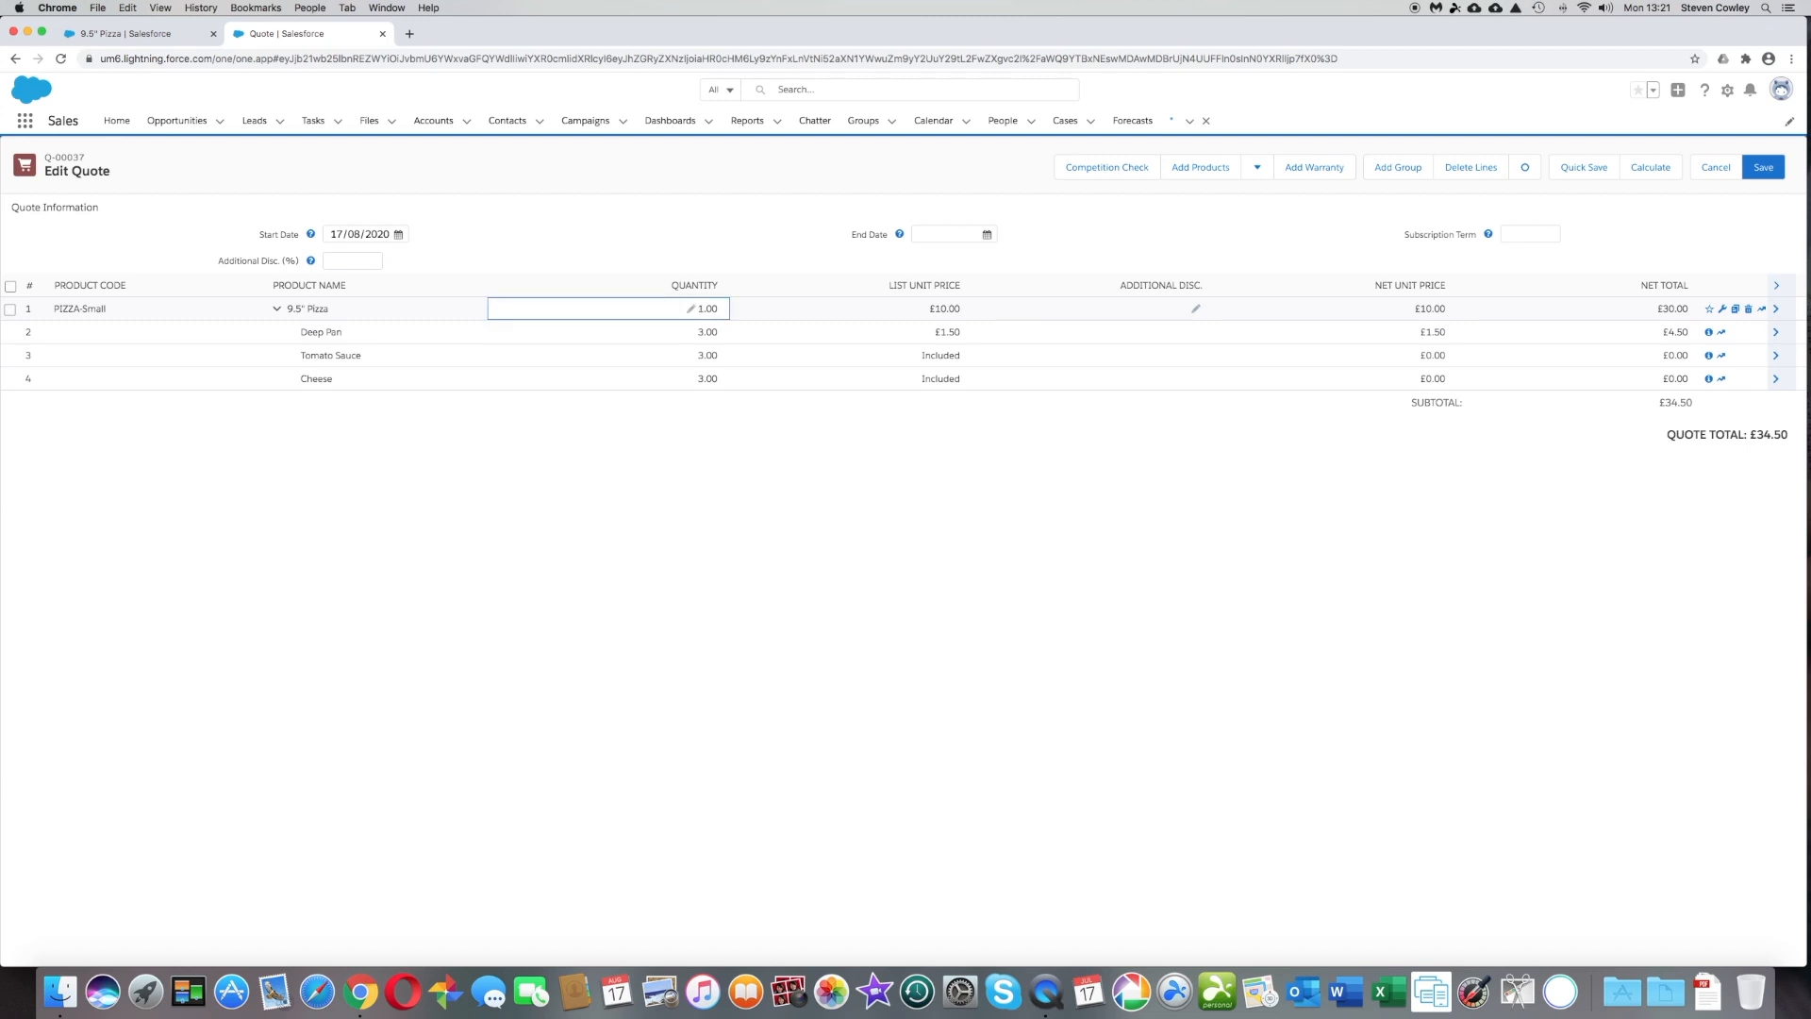
left_click(1667, 175)
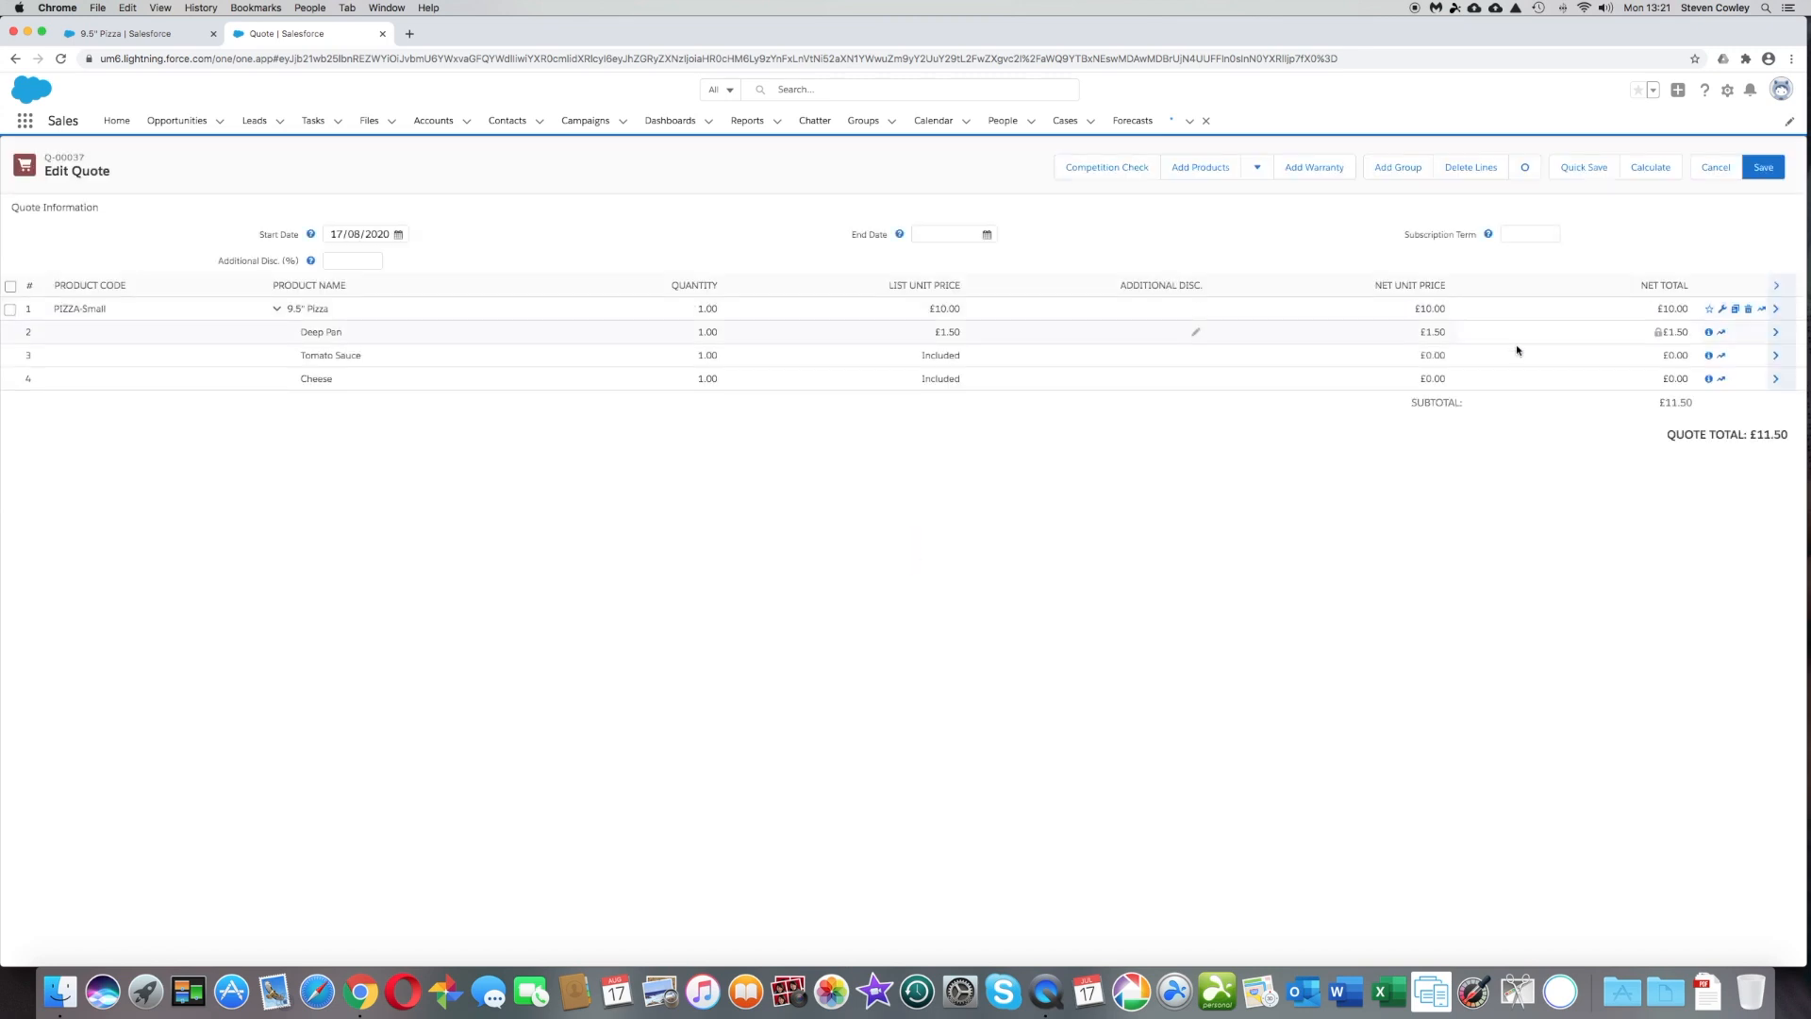
Reopen the 9.5" Pizza configuration, switch the crust to Thin and back to Deep Pan, and toggle the Sweetcorn topping on and off.
left_click(1722, 311)
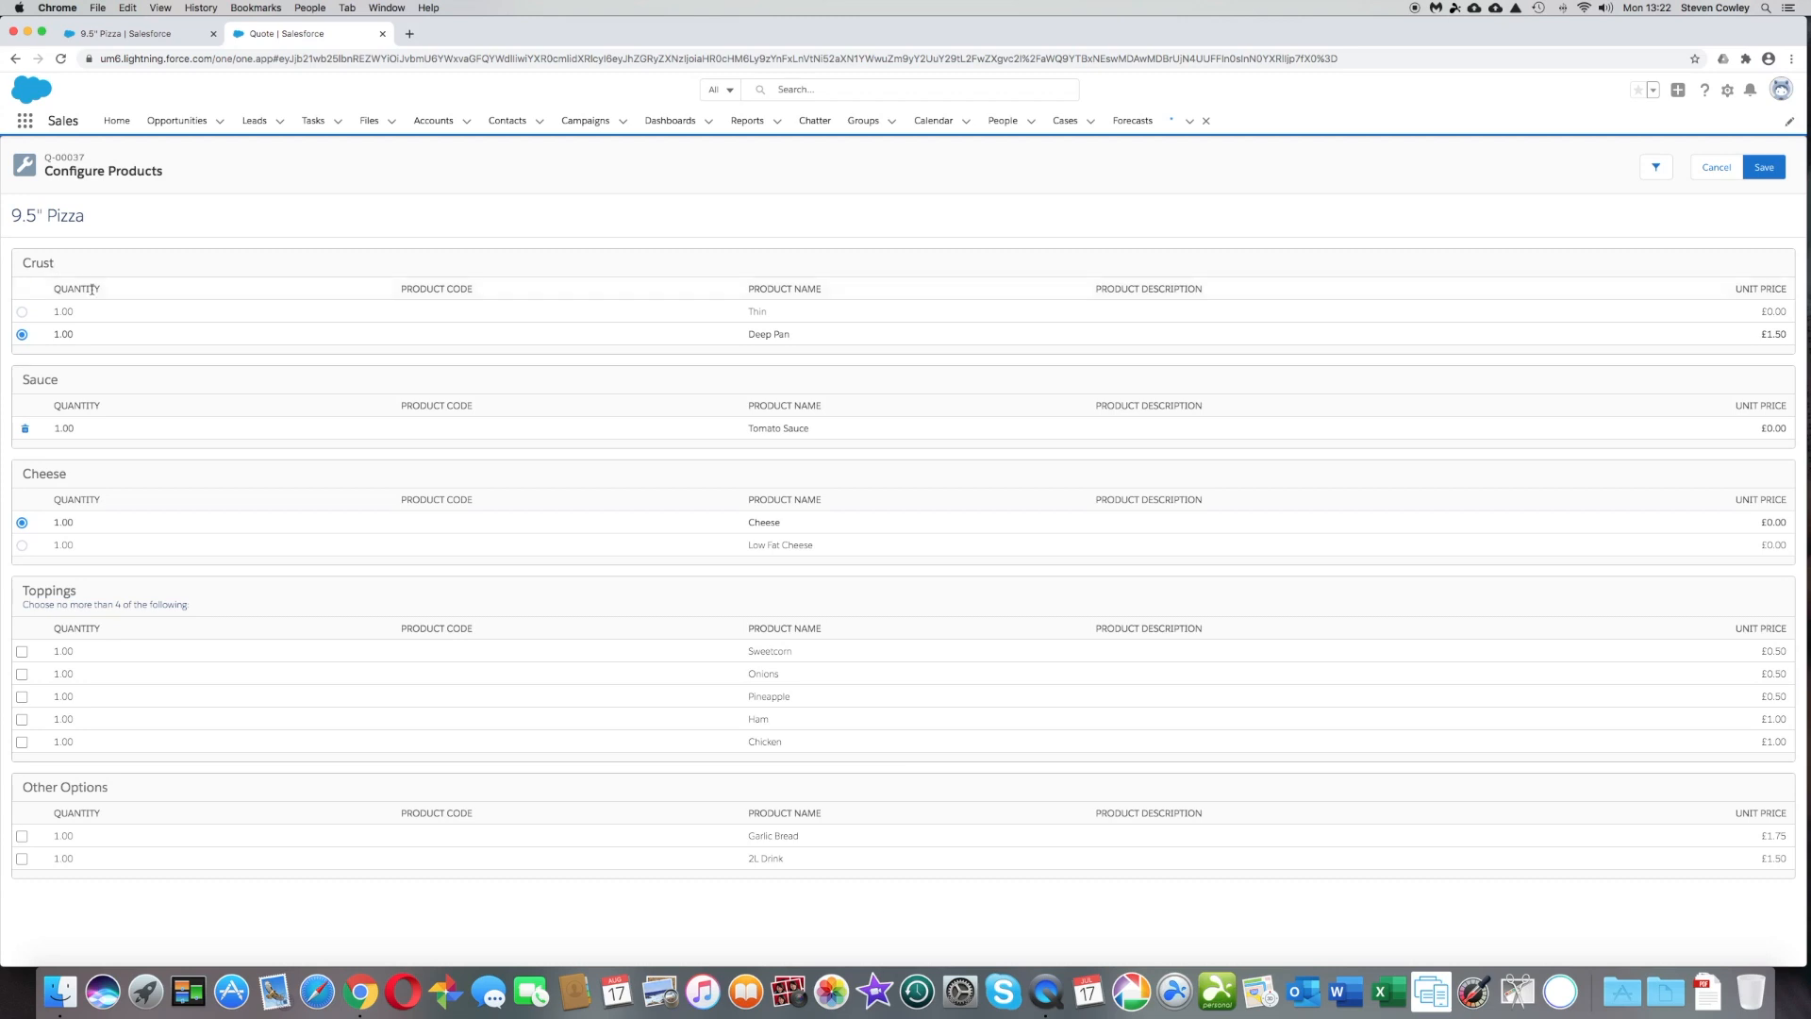
left_click(22, 311)
left_click(22, 336)
left_click(22, 652)
left_click(23, 655)
Replace the Tomato Sauce option with BBQ Sauce in the pizza configuration.
left_click(25, 428)
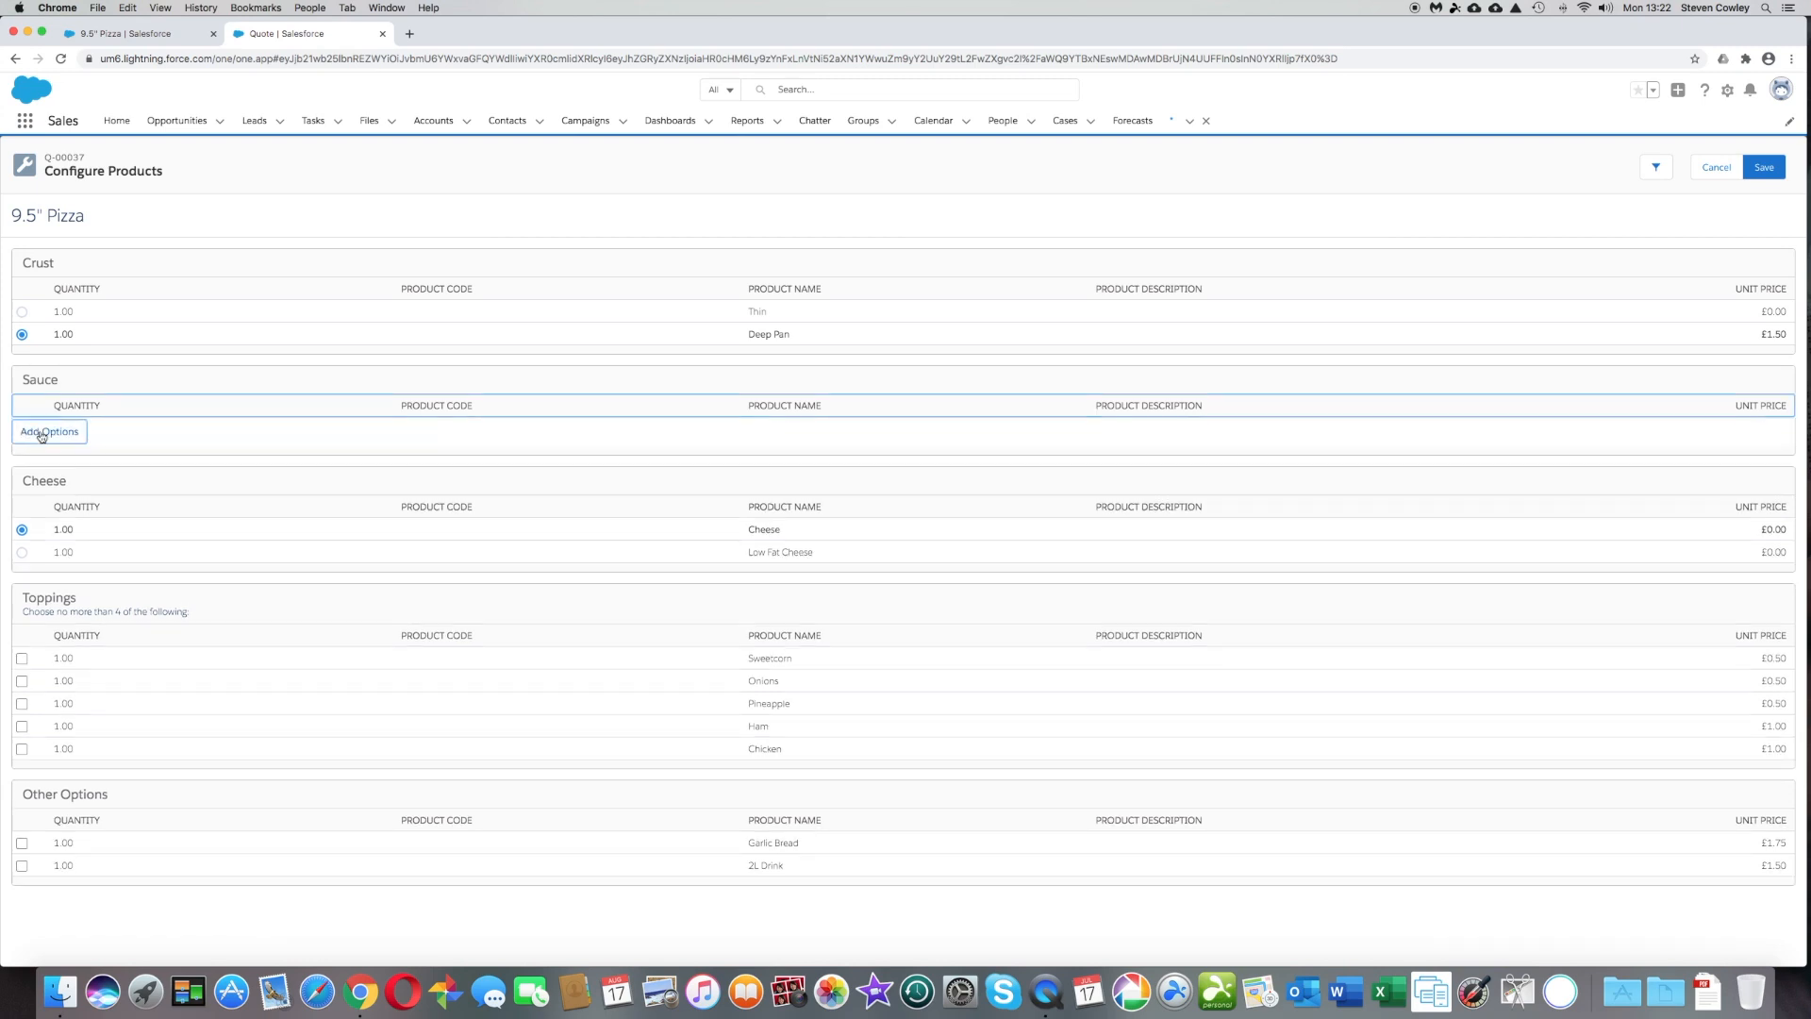
left_click(41, 435)
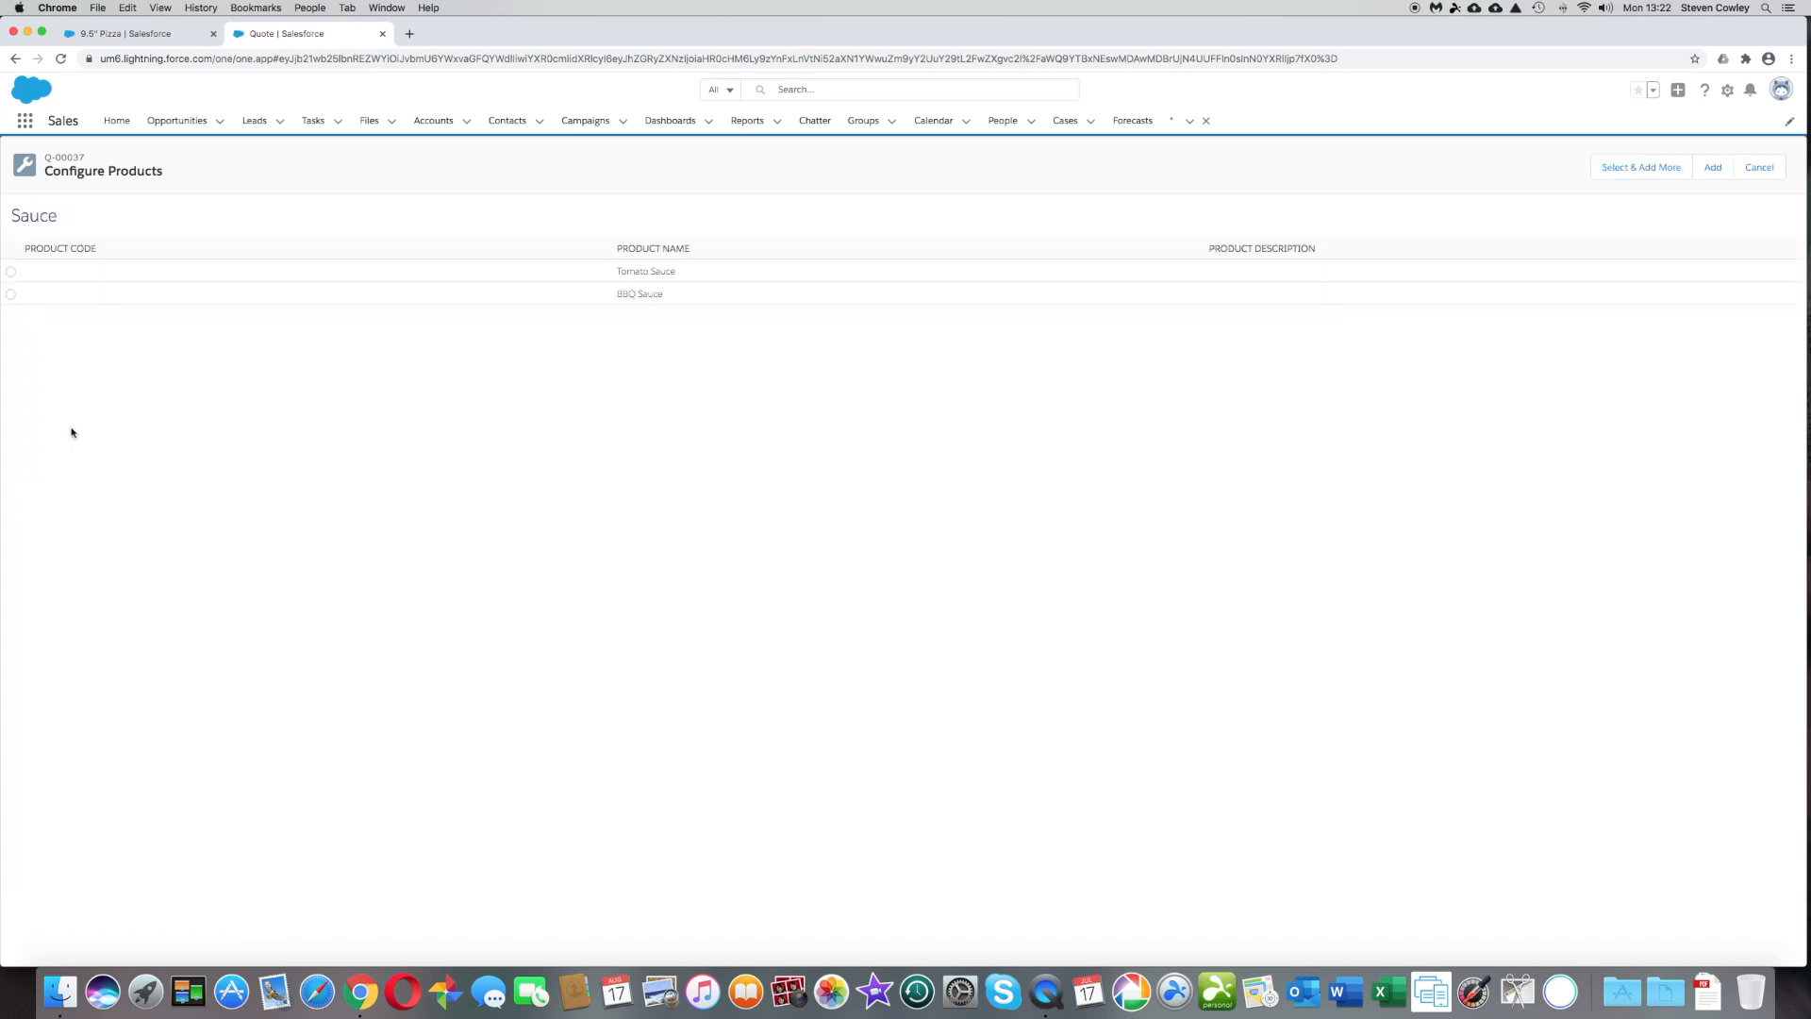
left_click(9, 295)
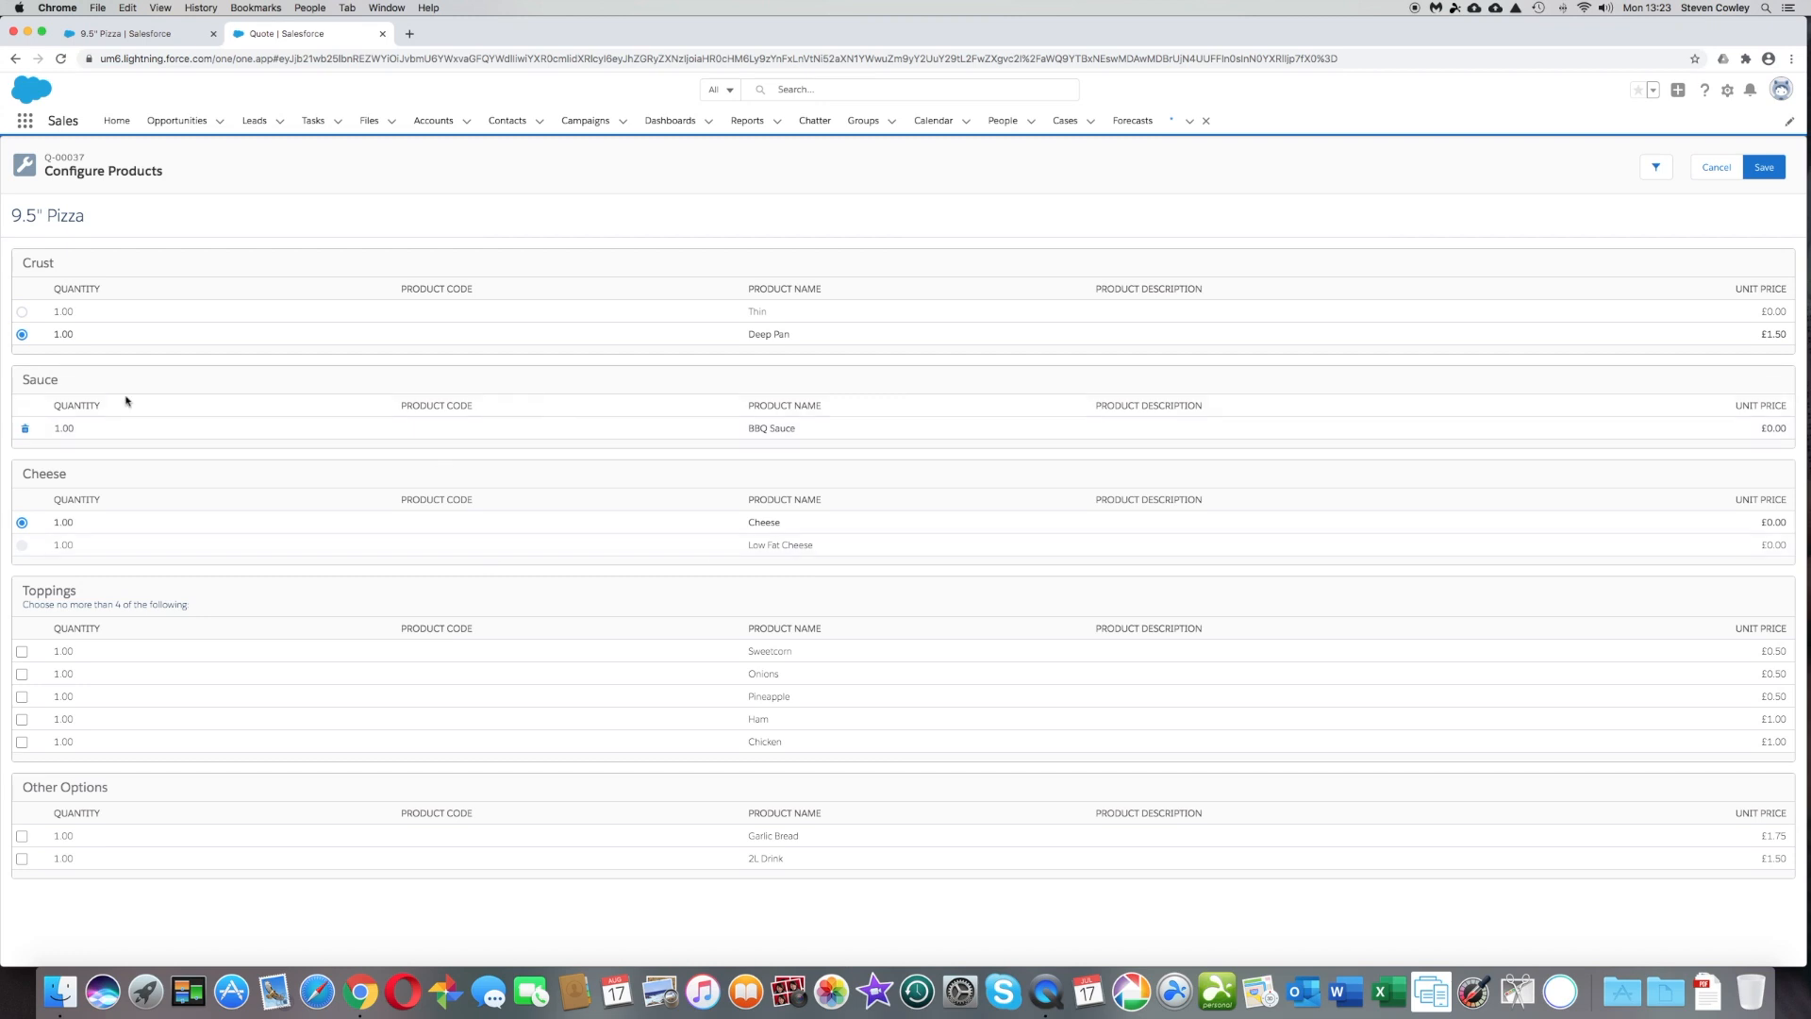
Remove BBQ Sauce from the sauce section and add Tomato Sauce instead.
left_click(25, 428)
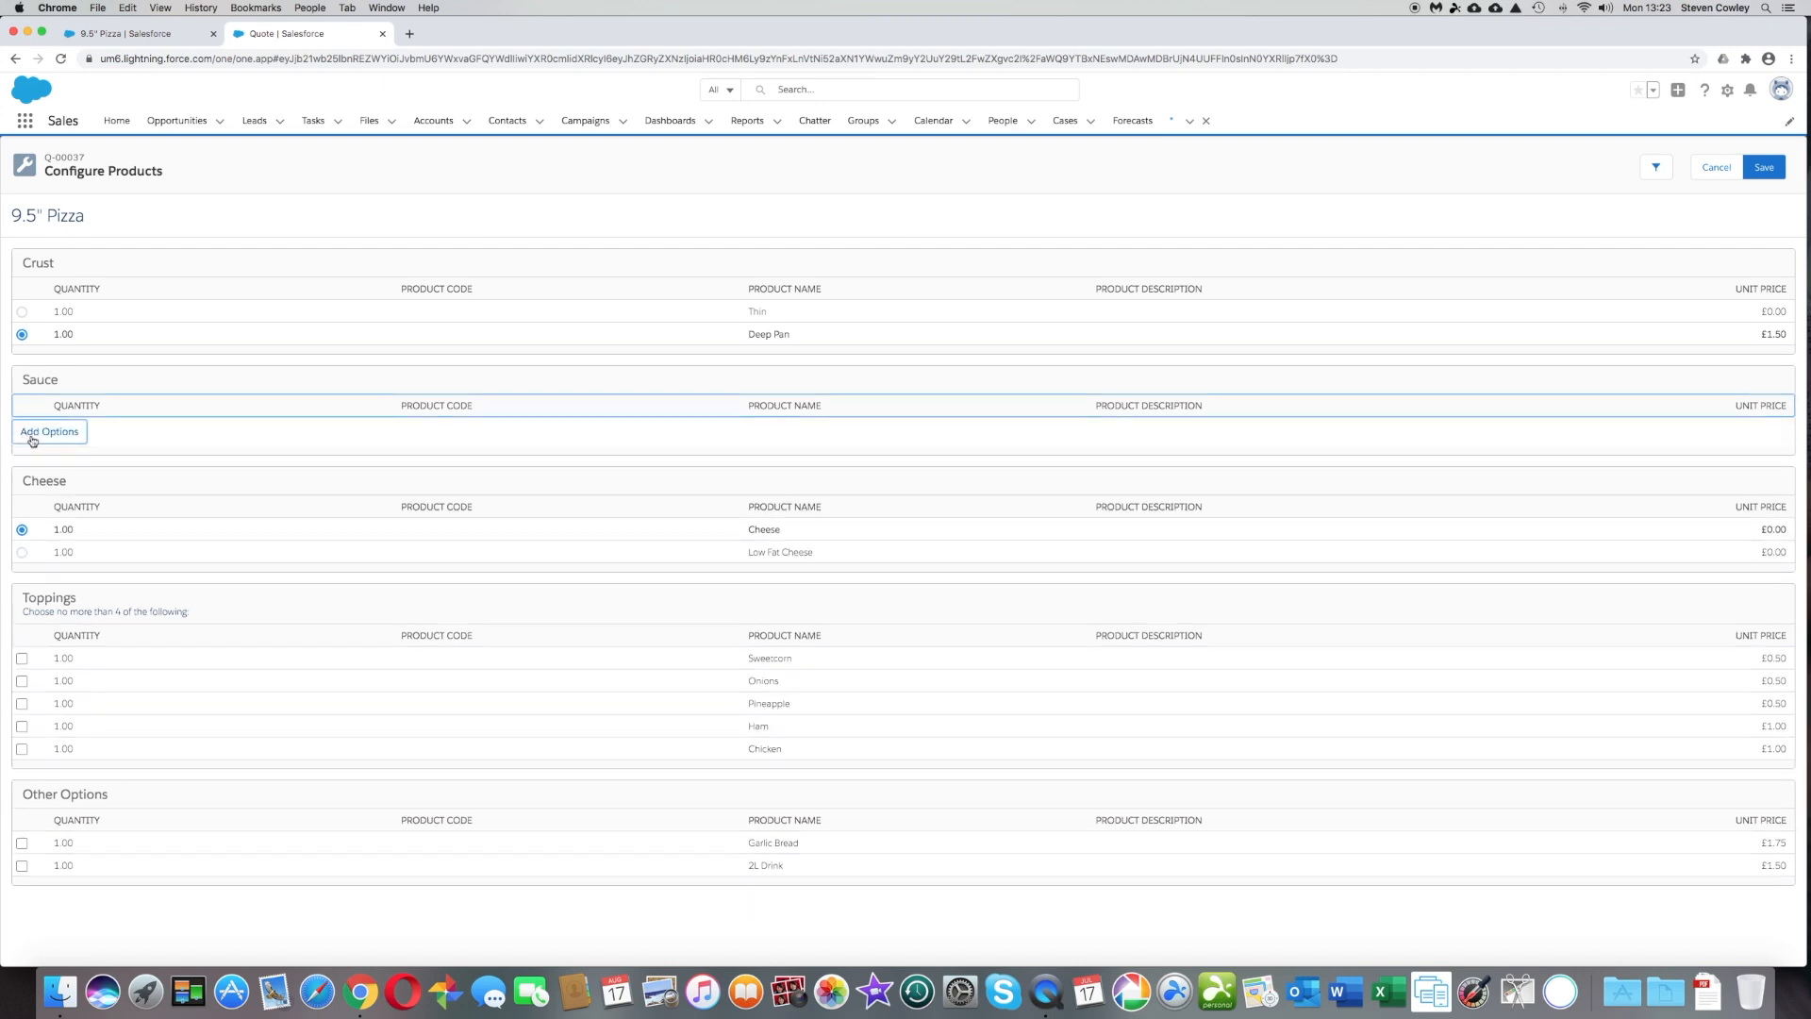
left_click(32, 439)
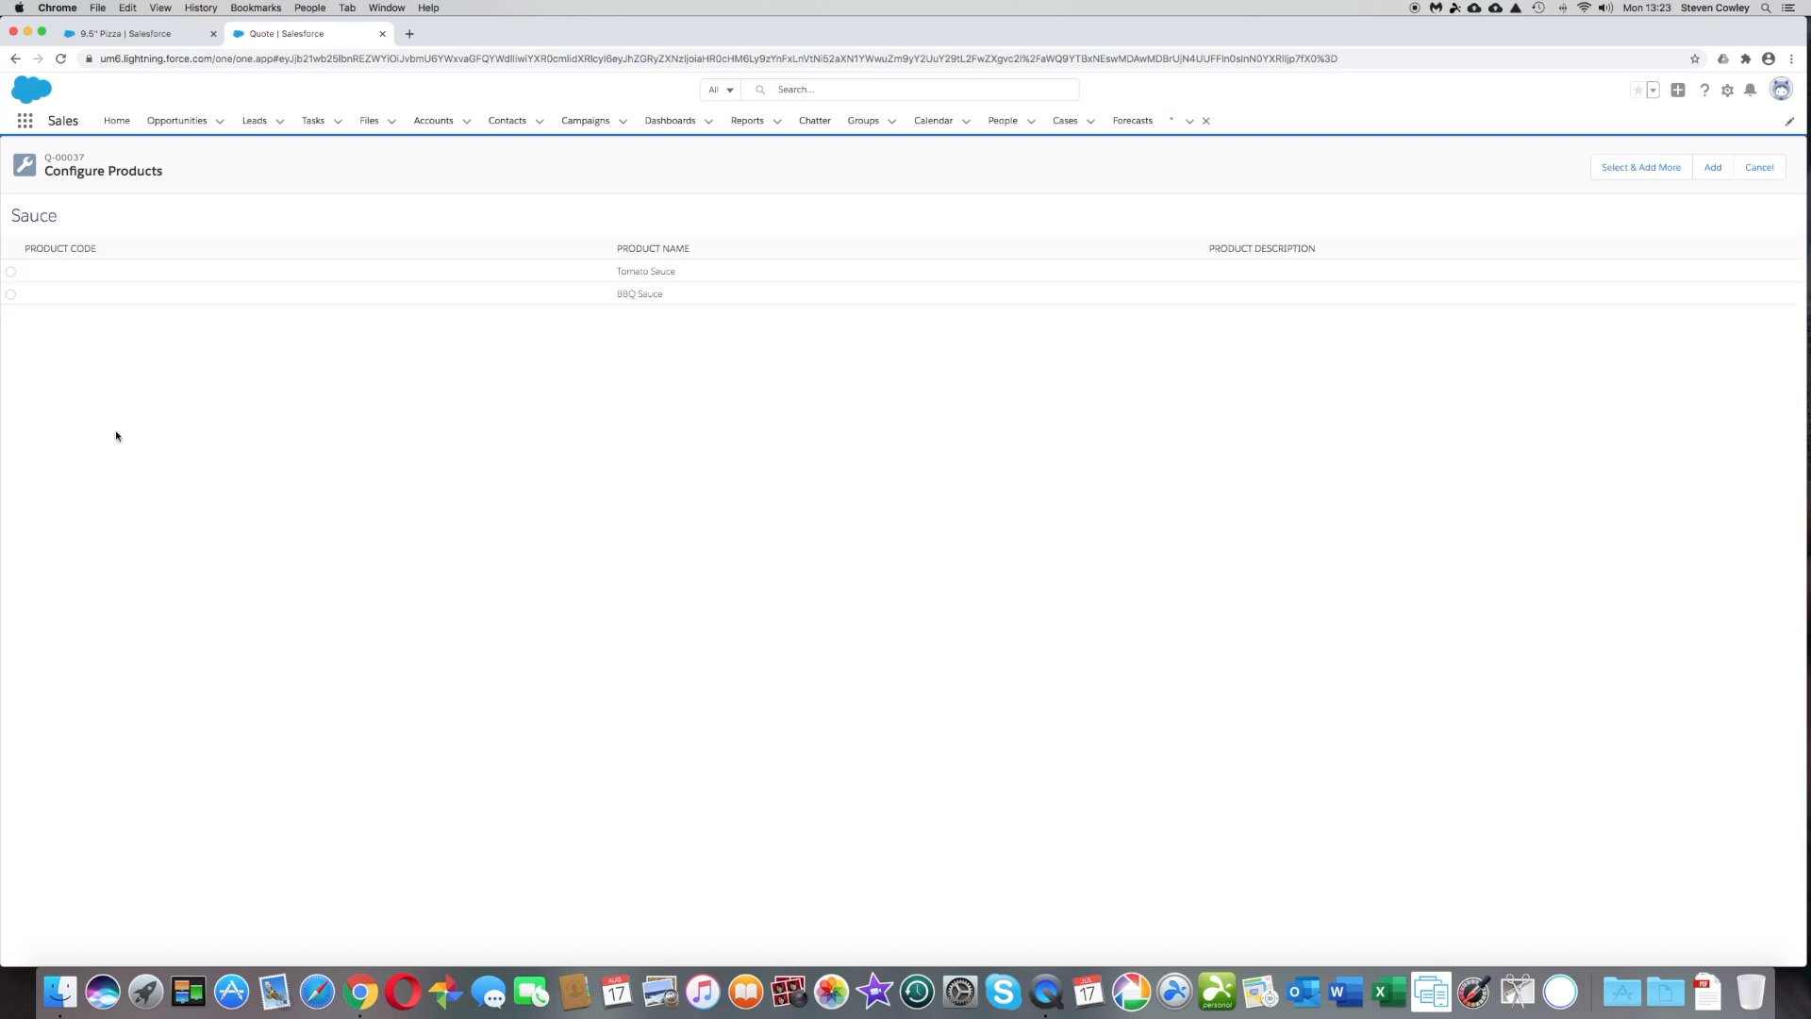
left_click(10, 273)
left_click(1715, 168)
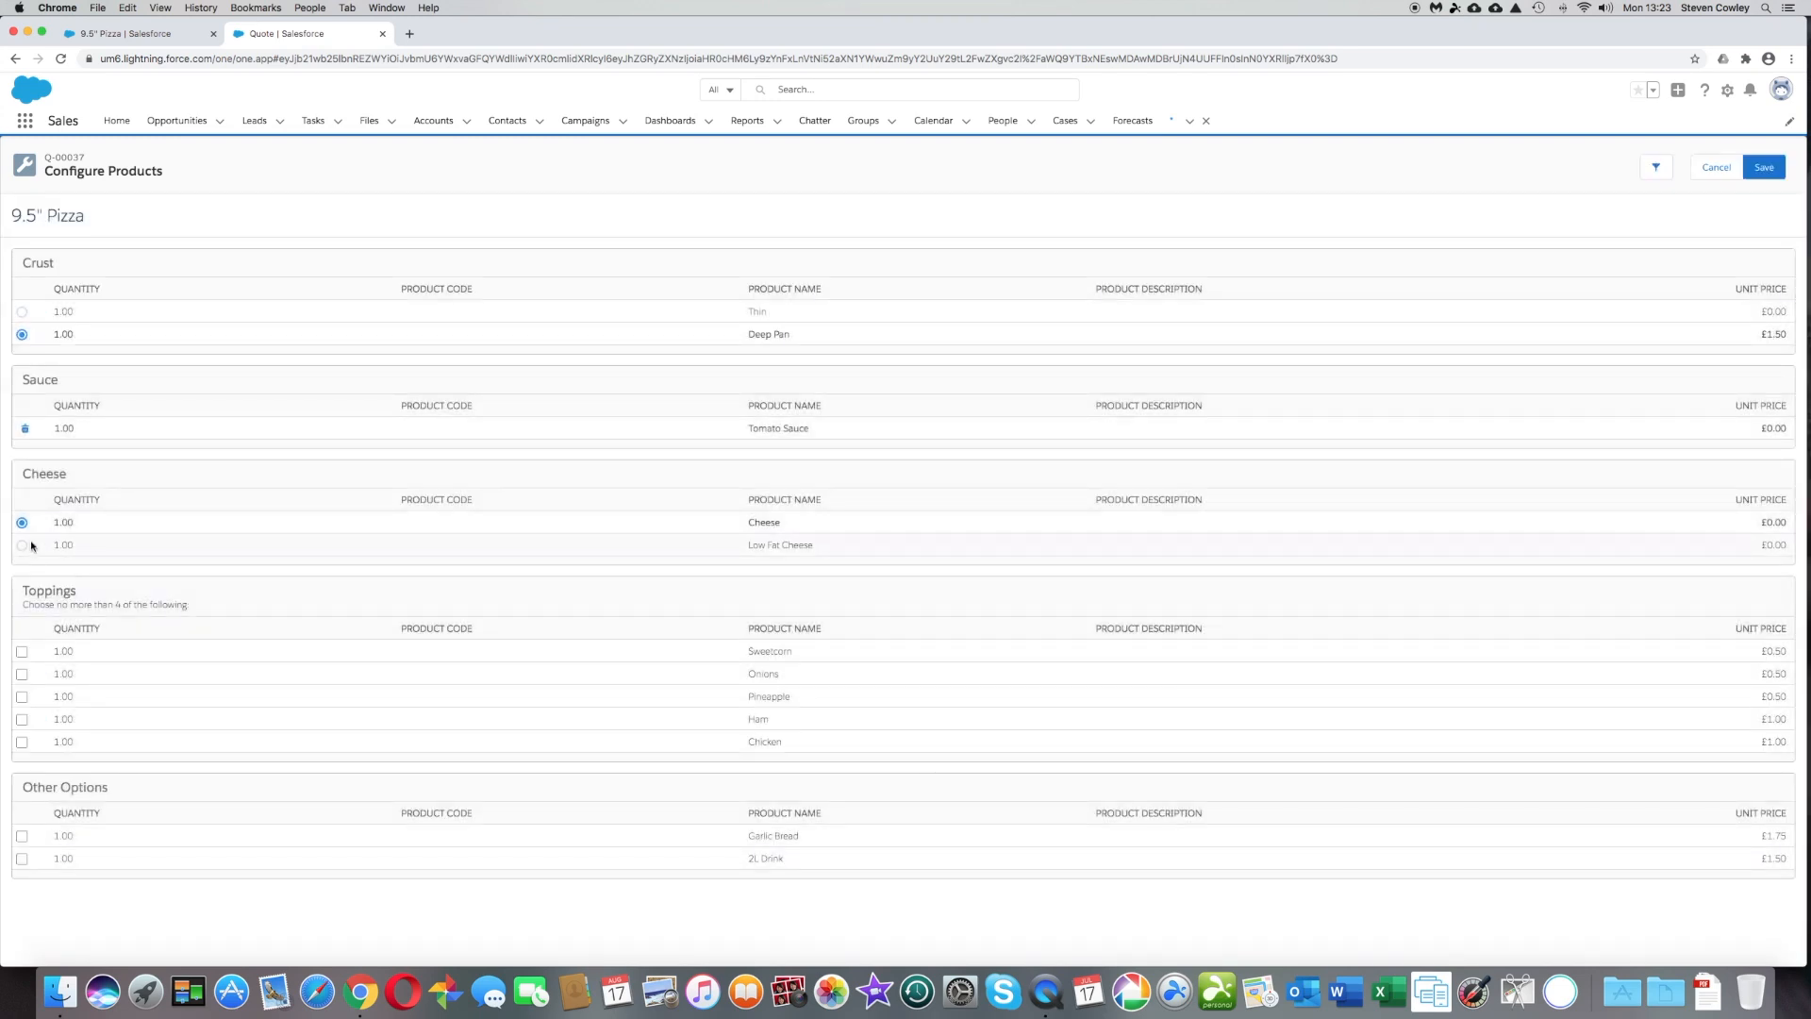
Switch the pizza's cheese option to Low Fat Cheese.
left_click(22, 545)
left_click(1763, 168)
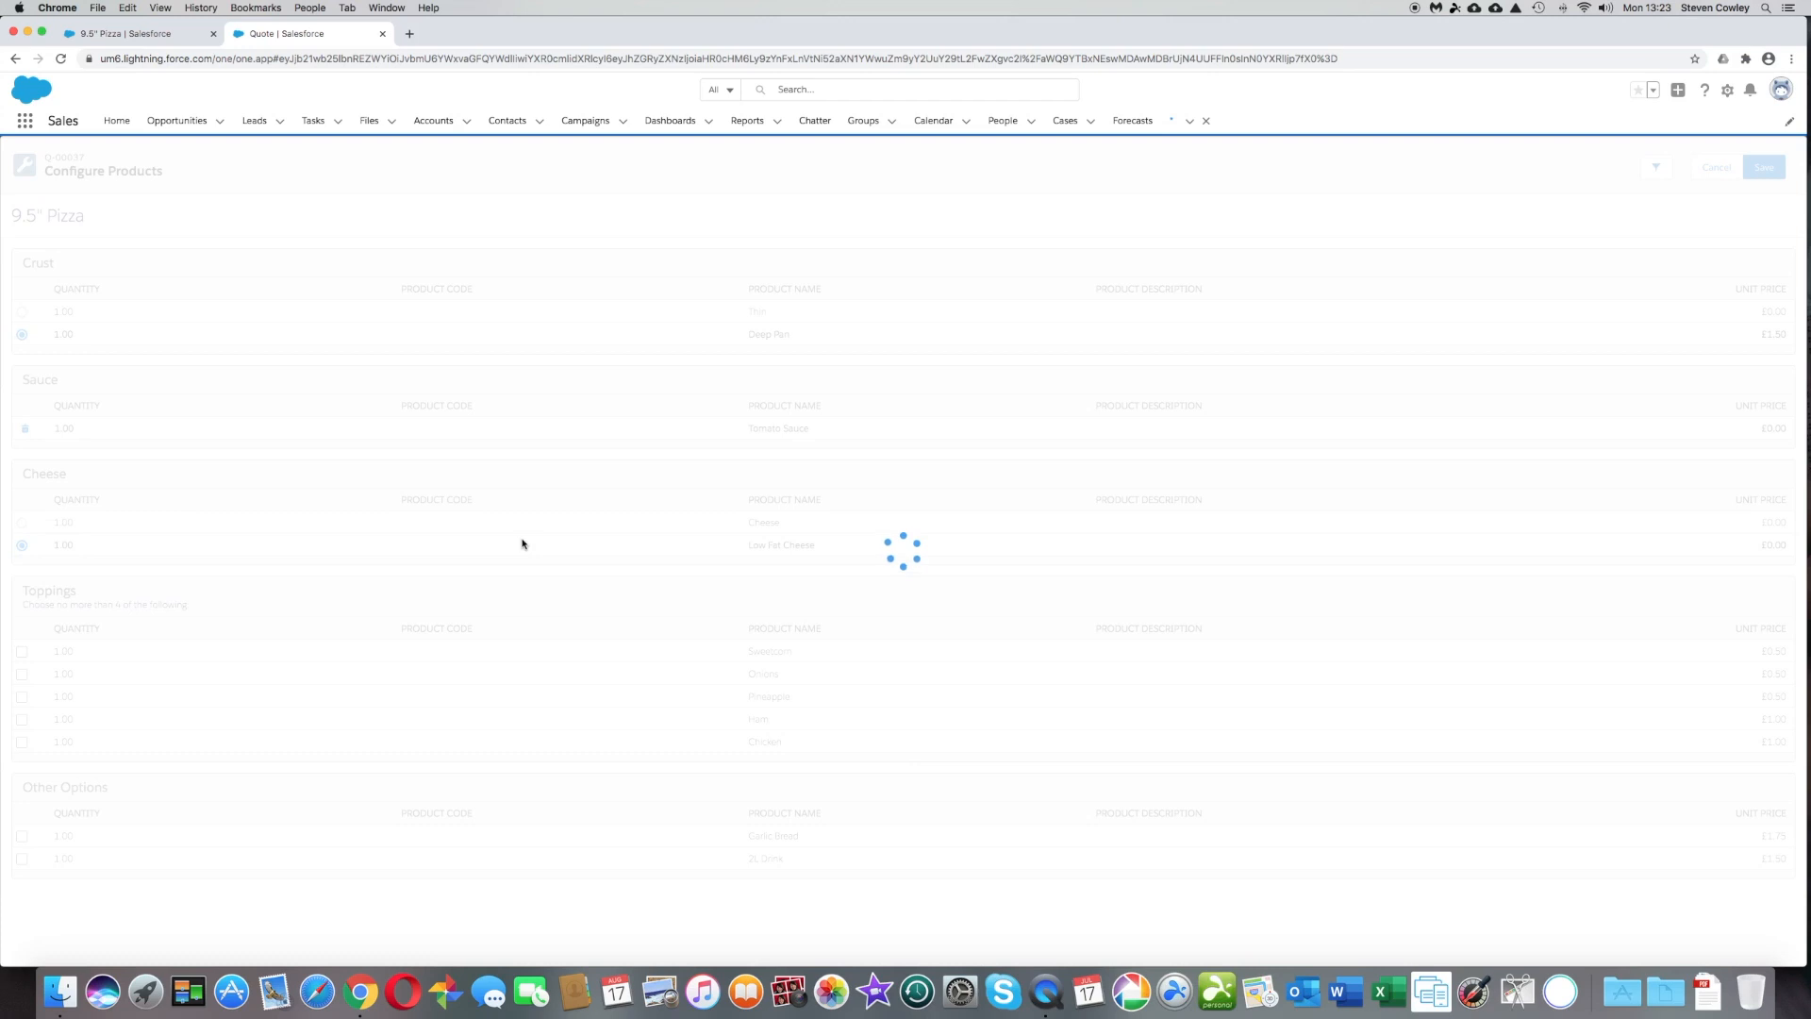
left_click(21, 524)
left_click(22, 544)
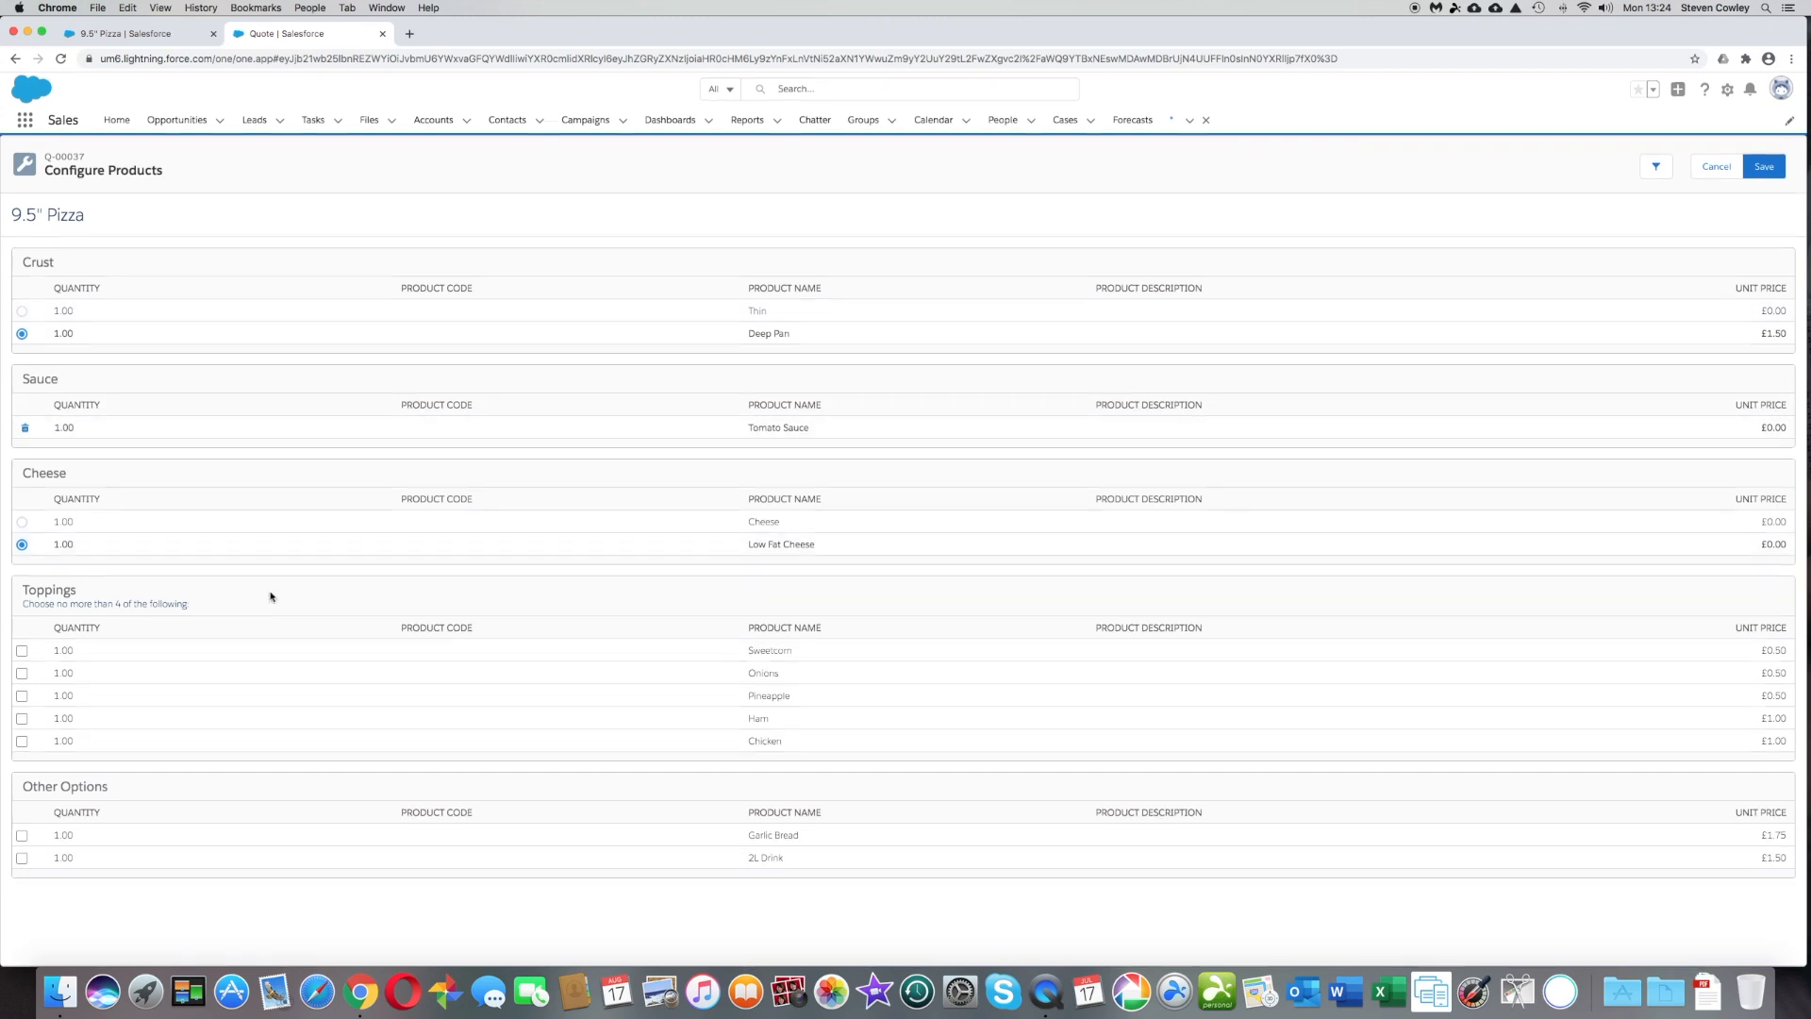
Remove Tomato Sauce, open the available sauce options and add Tomato Sauce again.
left_click(25, 429)
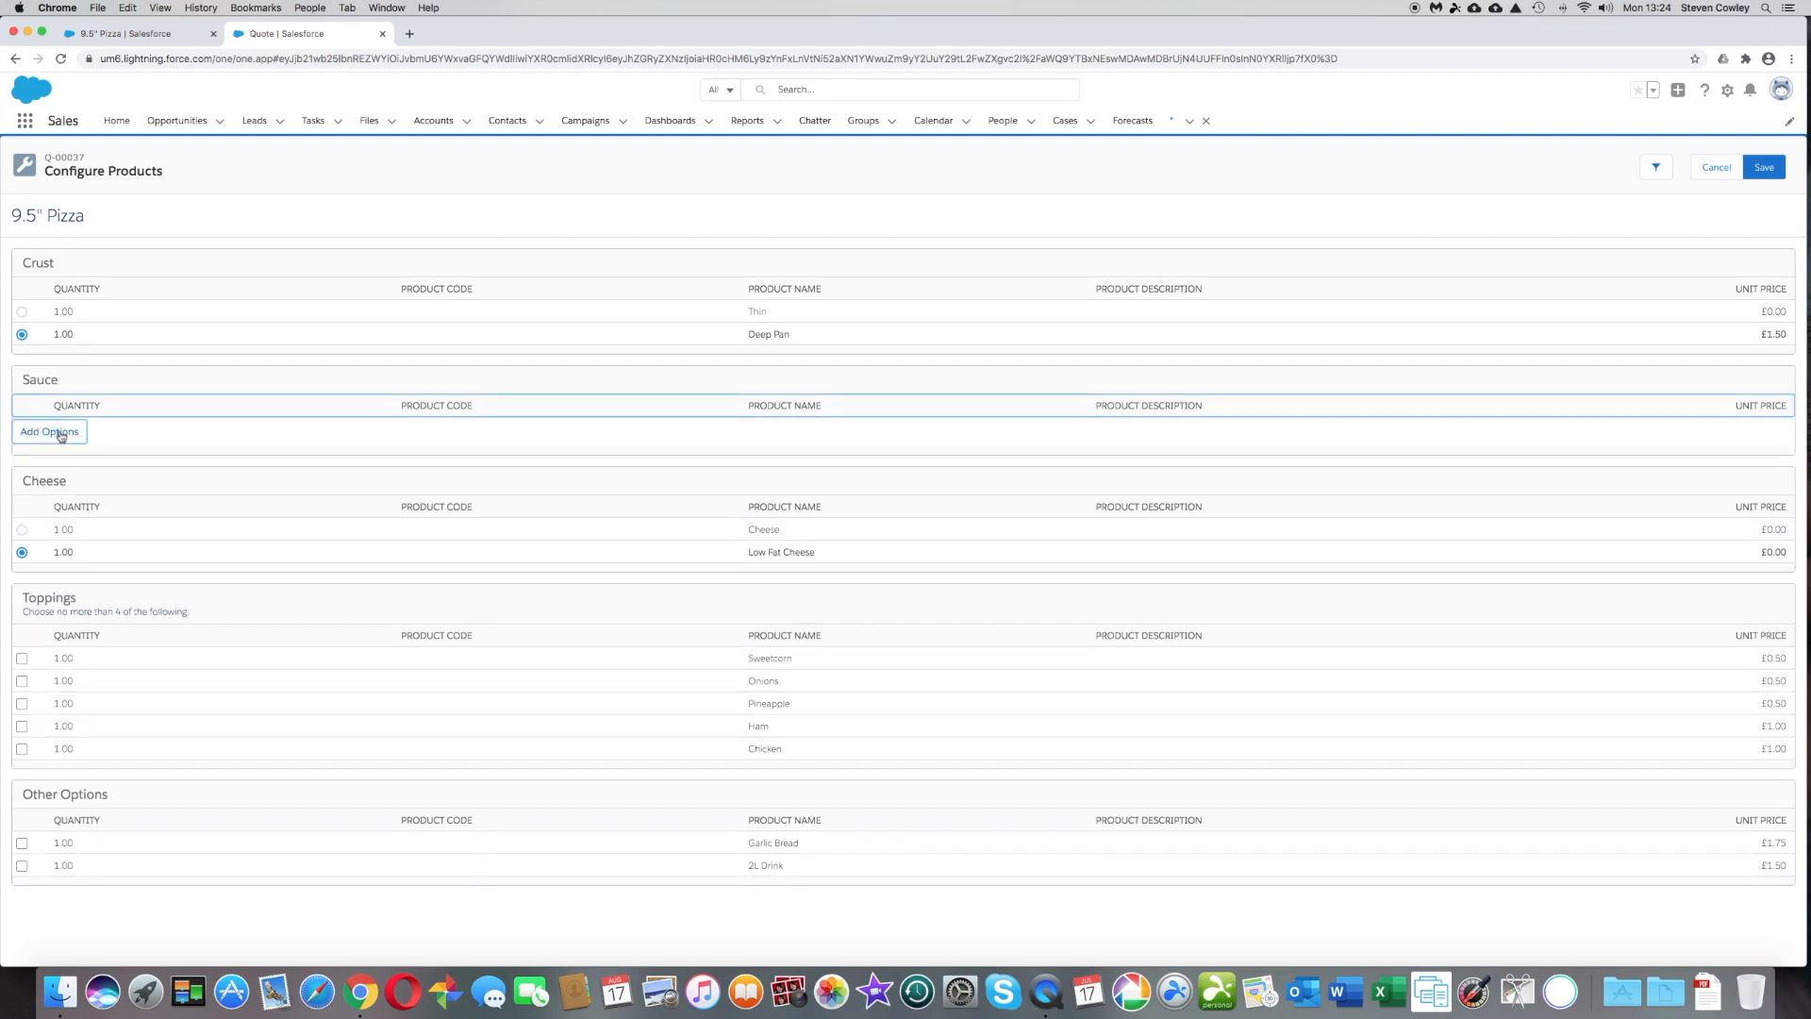
left_click(70, 437)
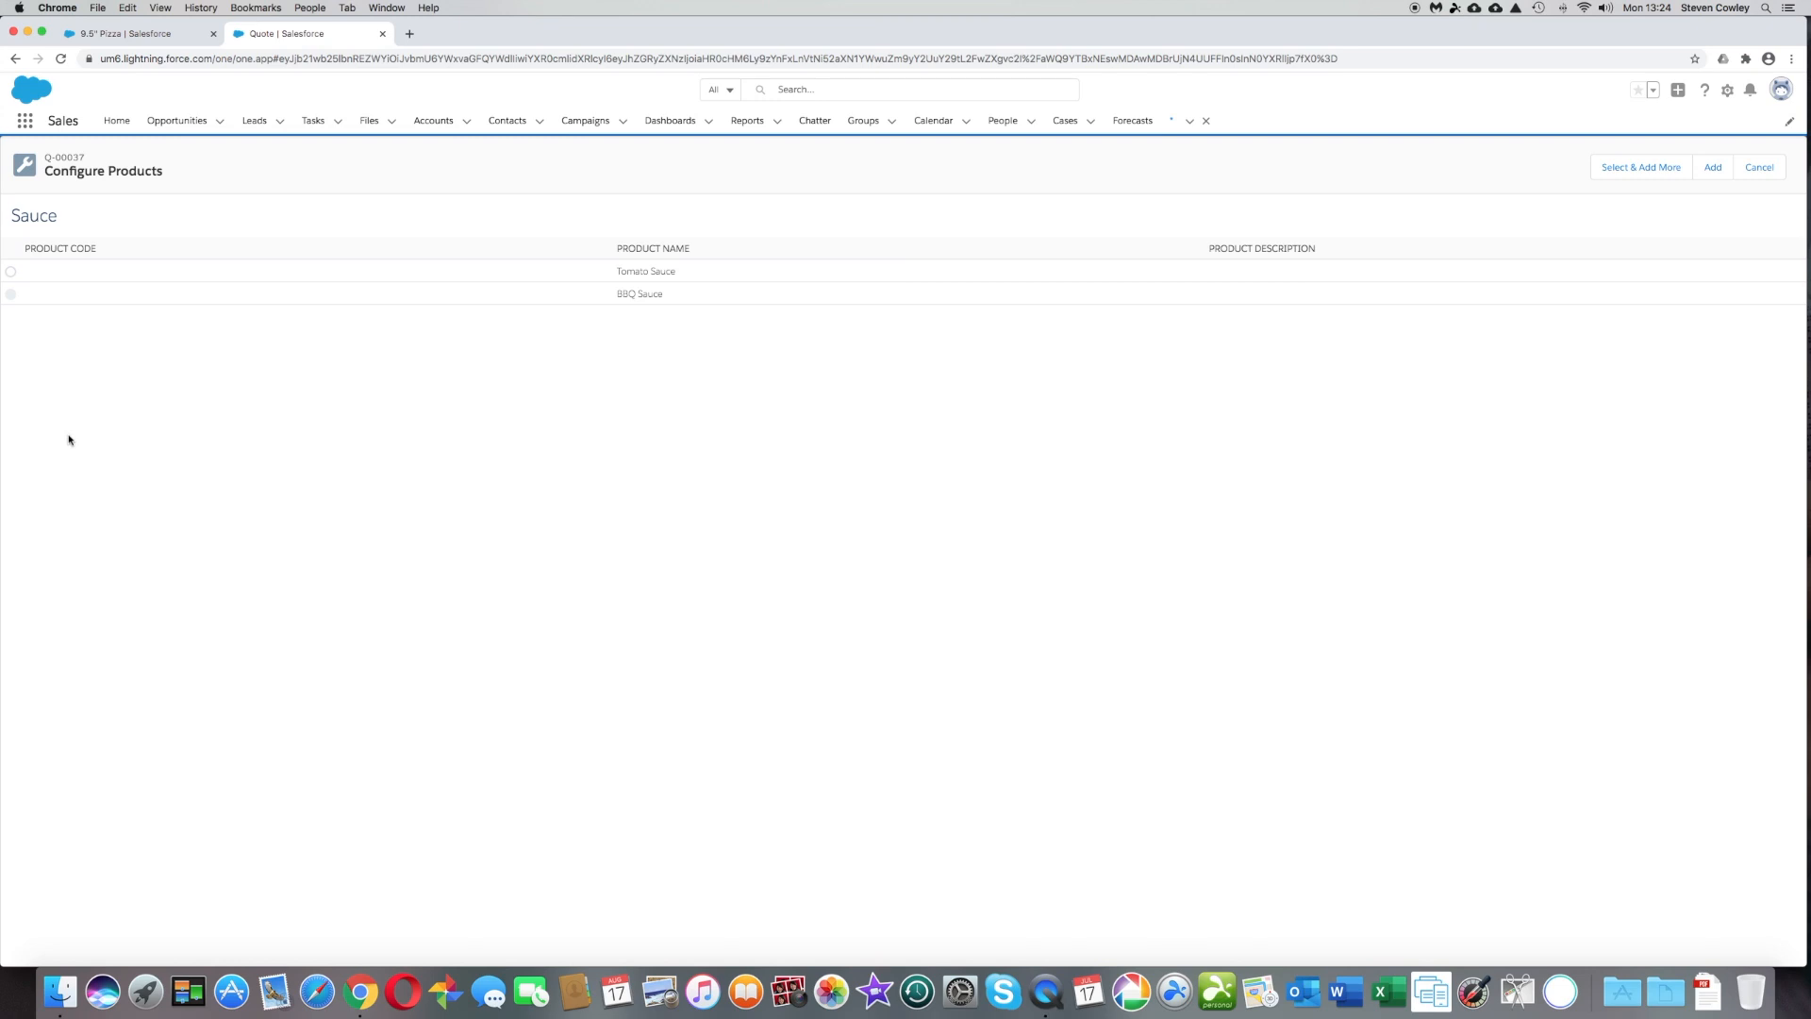
left_click(10, 273)
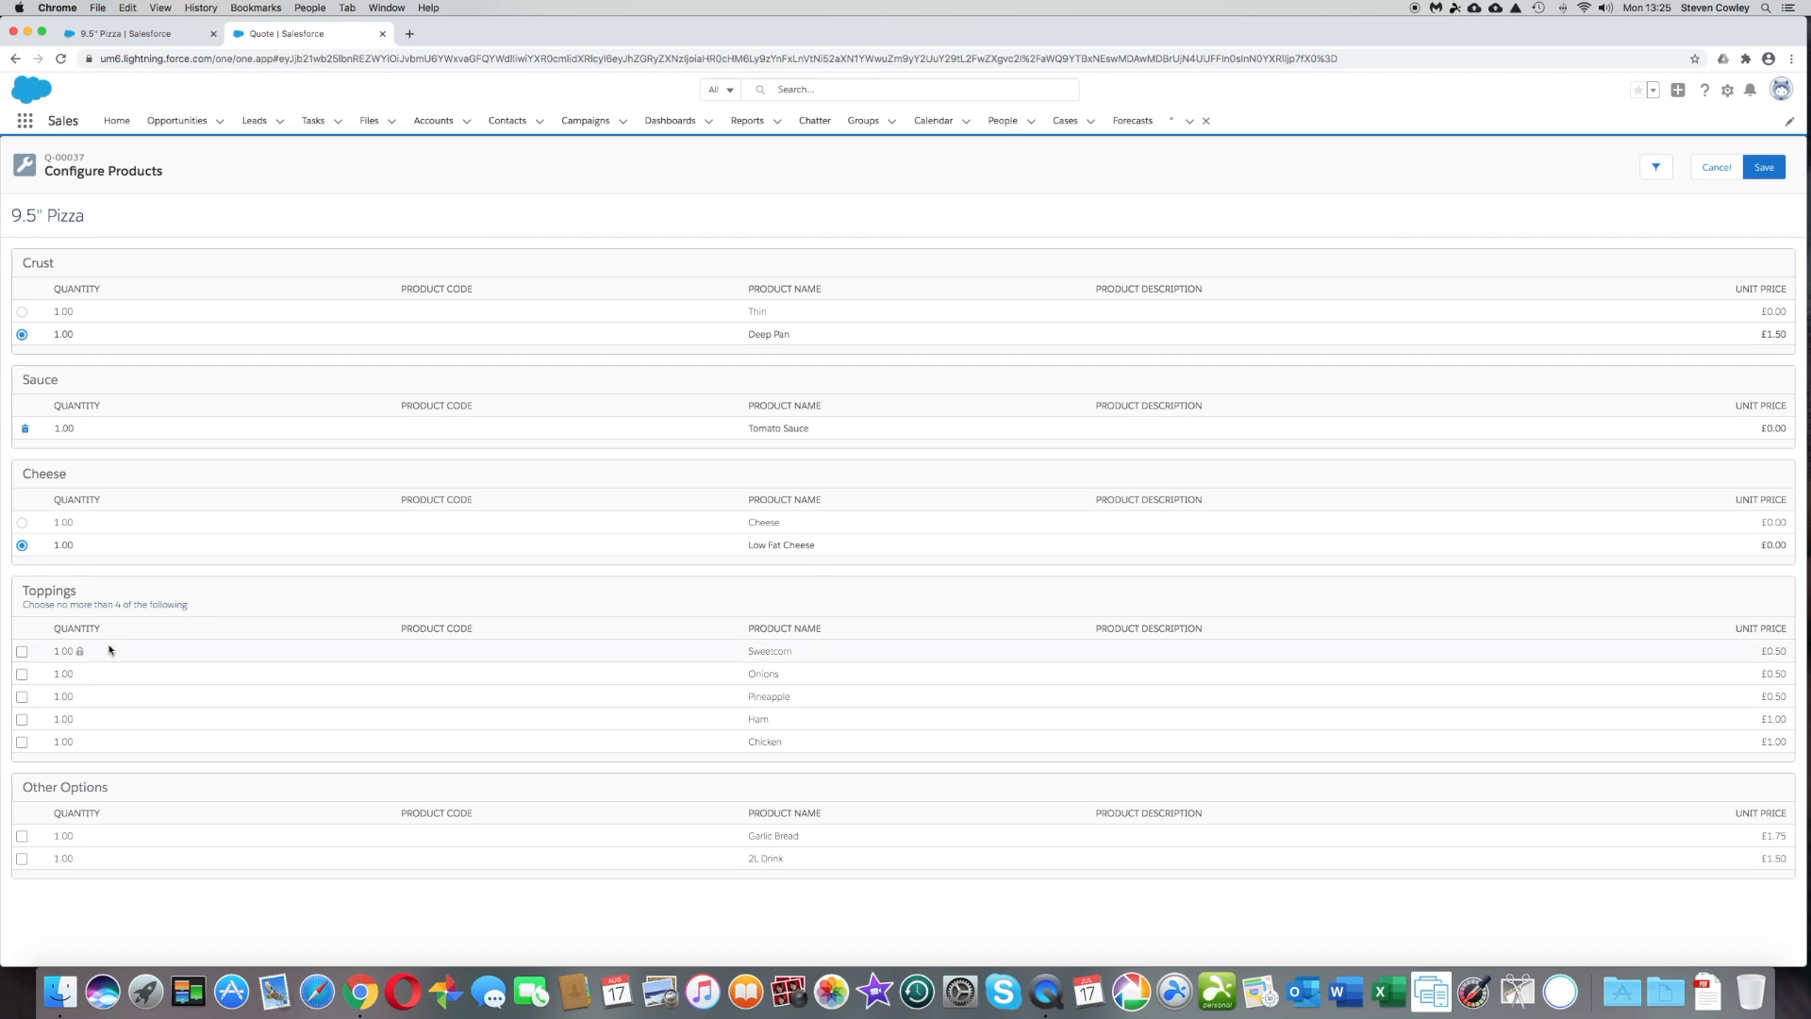
Select the Sweetcorn, Onions, Pineapple, Ham and Chicken toppings and try to save the configuration.
left_click(21, 652)
left_click(22, 675)
left_click(22, 697)
left_click(22, 719)
left_click(22, 741)
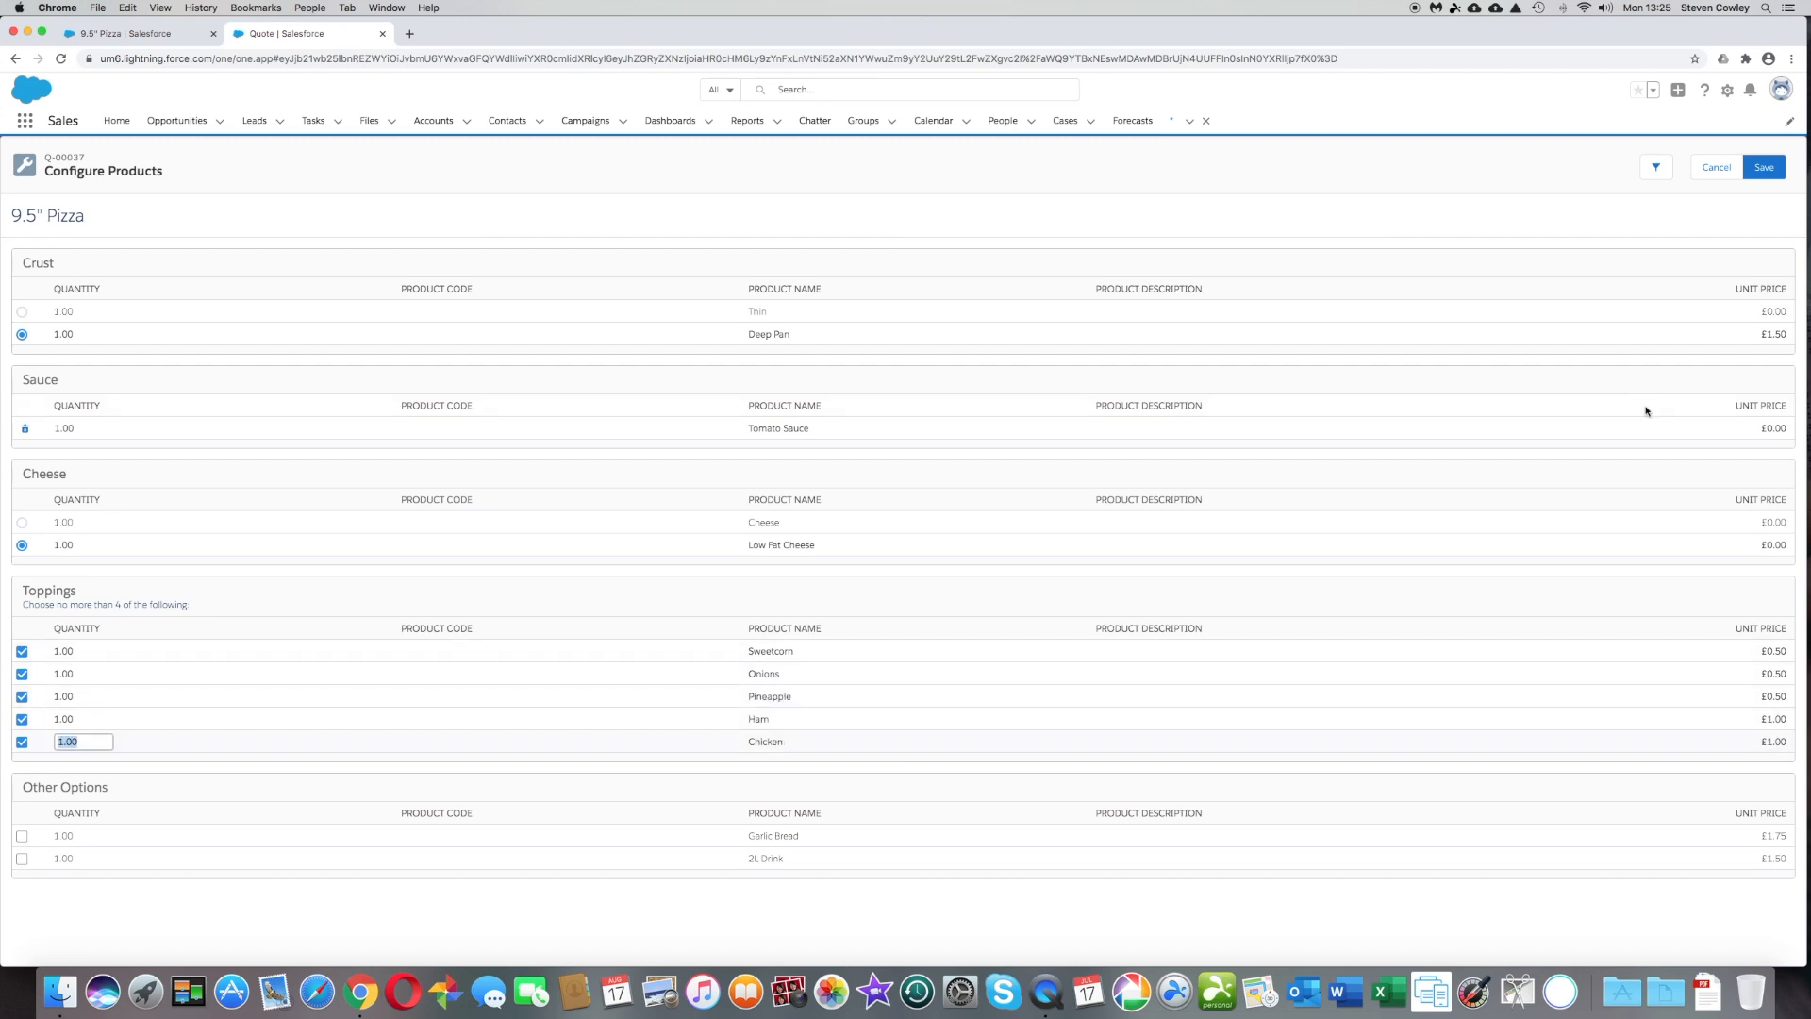
left_click(1428, 520)
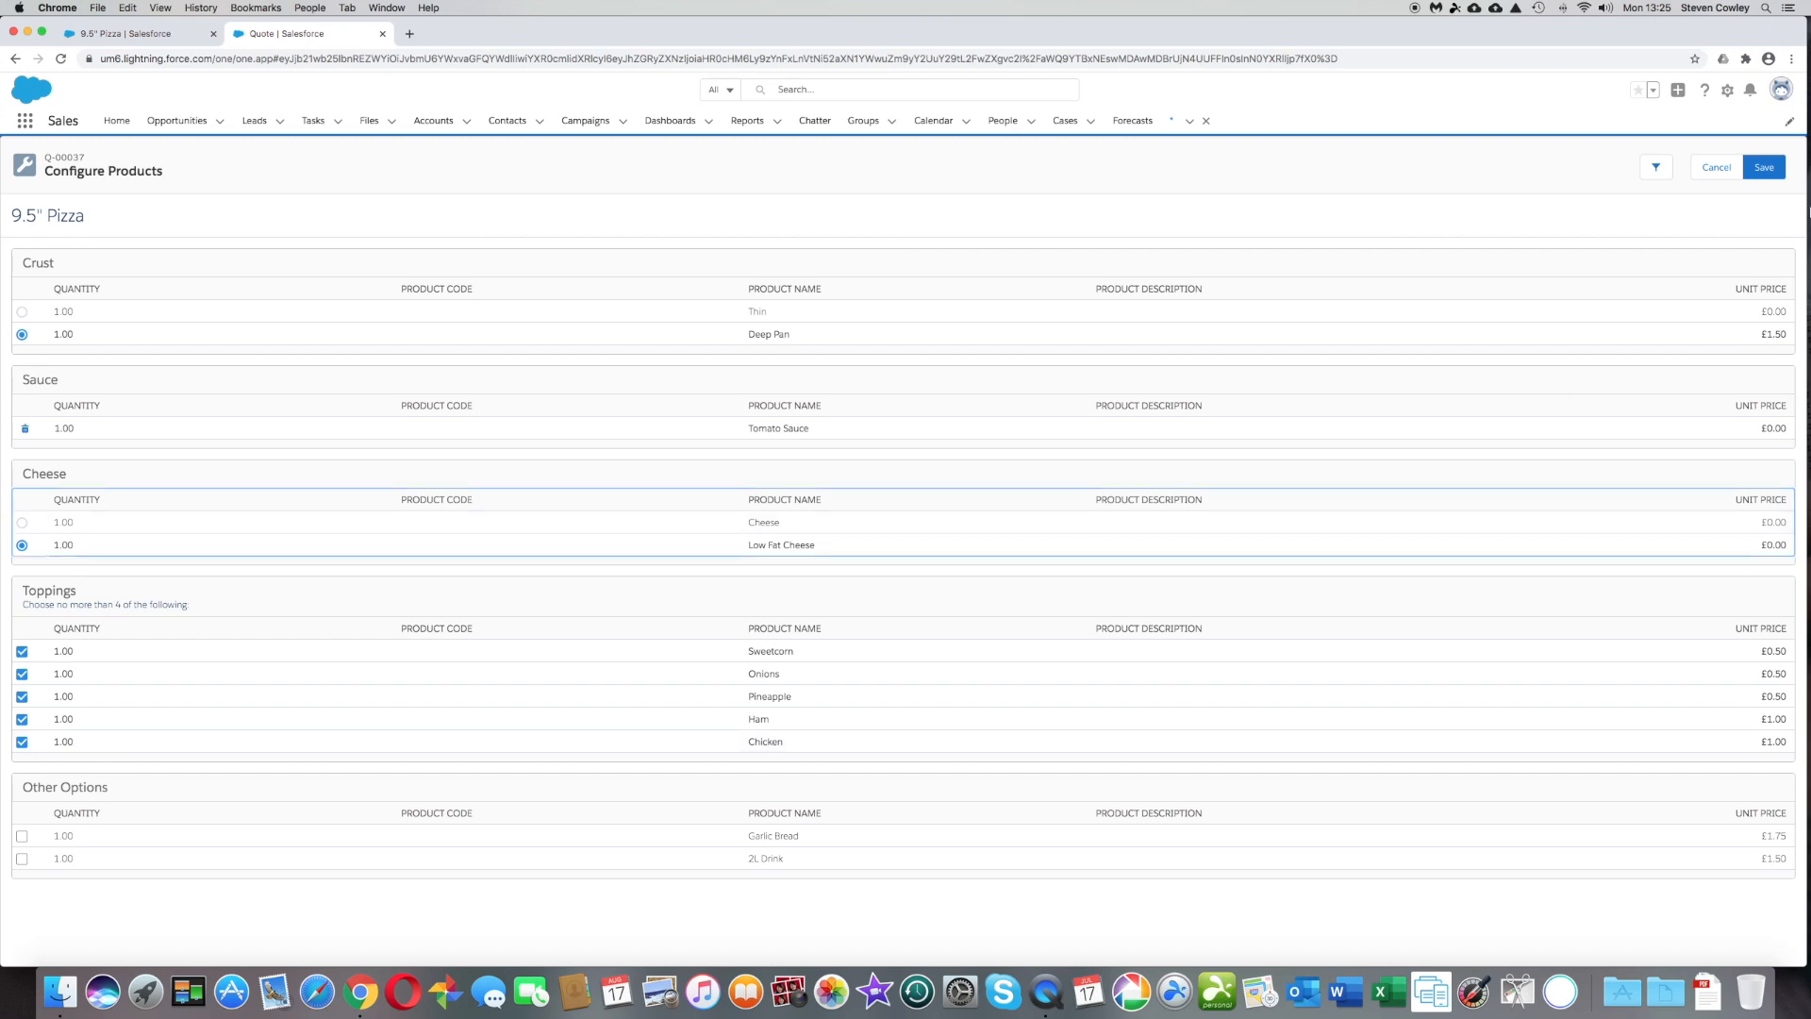
left_click(1765, 168)
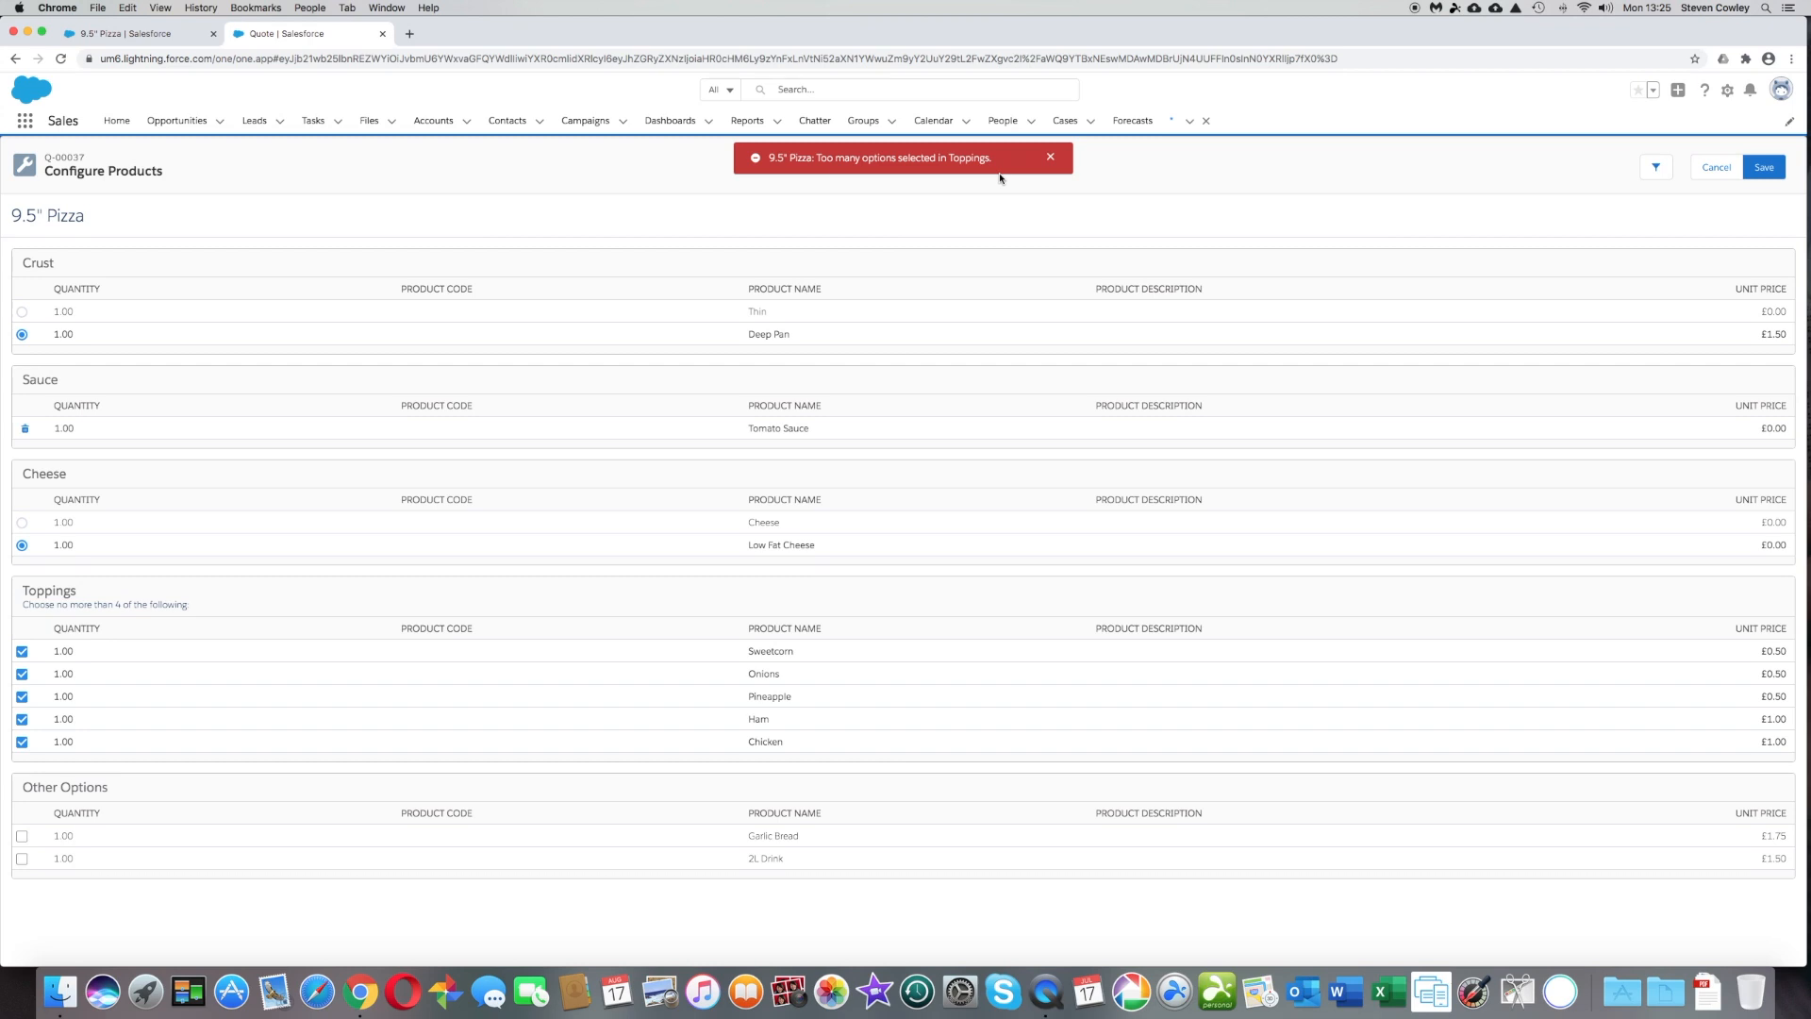
Deselect the Chicken topping, set the Ham quantity to 2 and save the configuration.
left_click(22, 743)
left_click(80, 719)
left_click(66, 719)
key("BackSpace")
key("BackSpace")
left_click(64, 696)
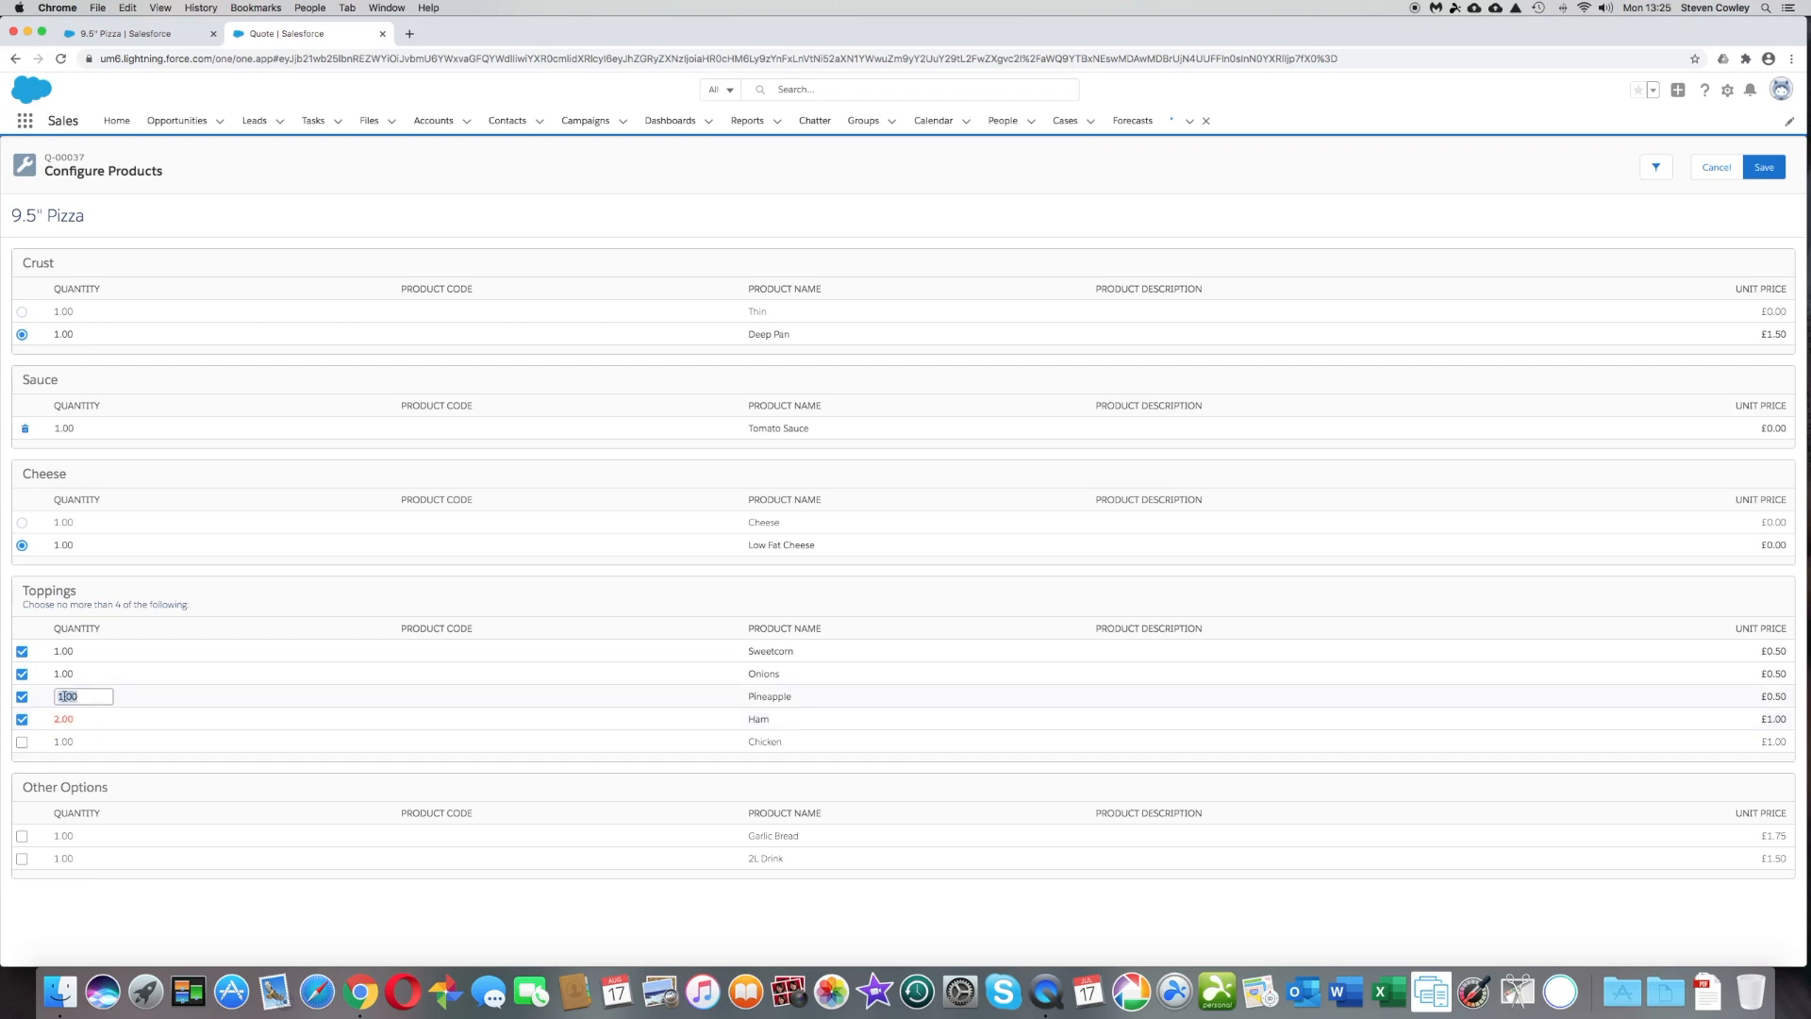
left_click(1764, 167)
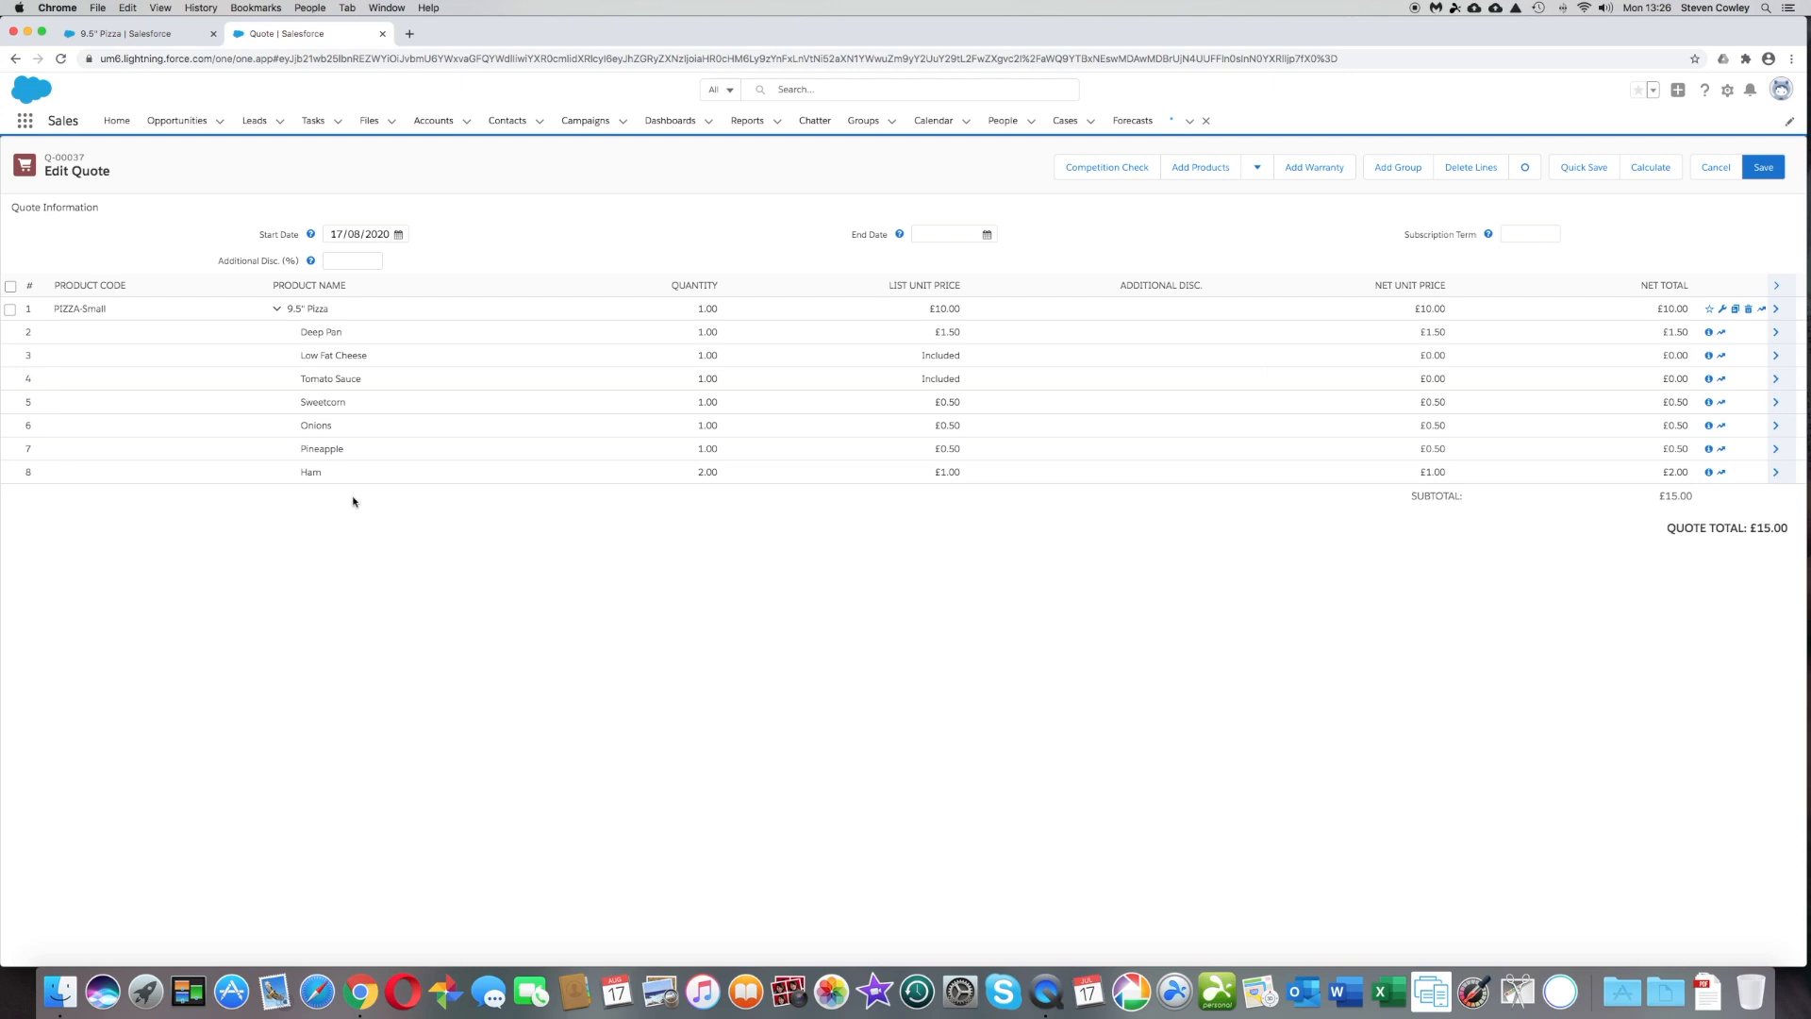
Reopen the 9.5" Pizza configuration, set the Ham quantity to 3 and try to save it.
left_click(1721, 310)
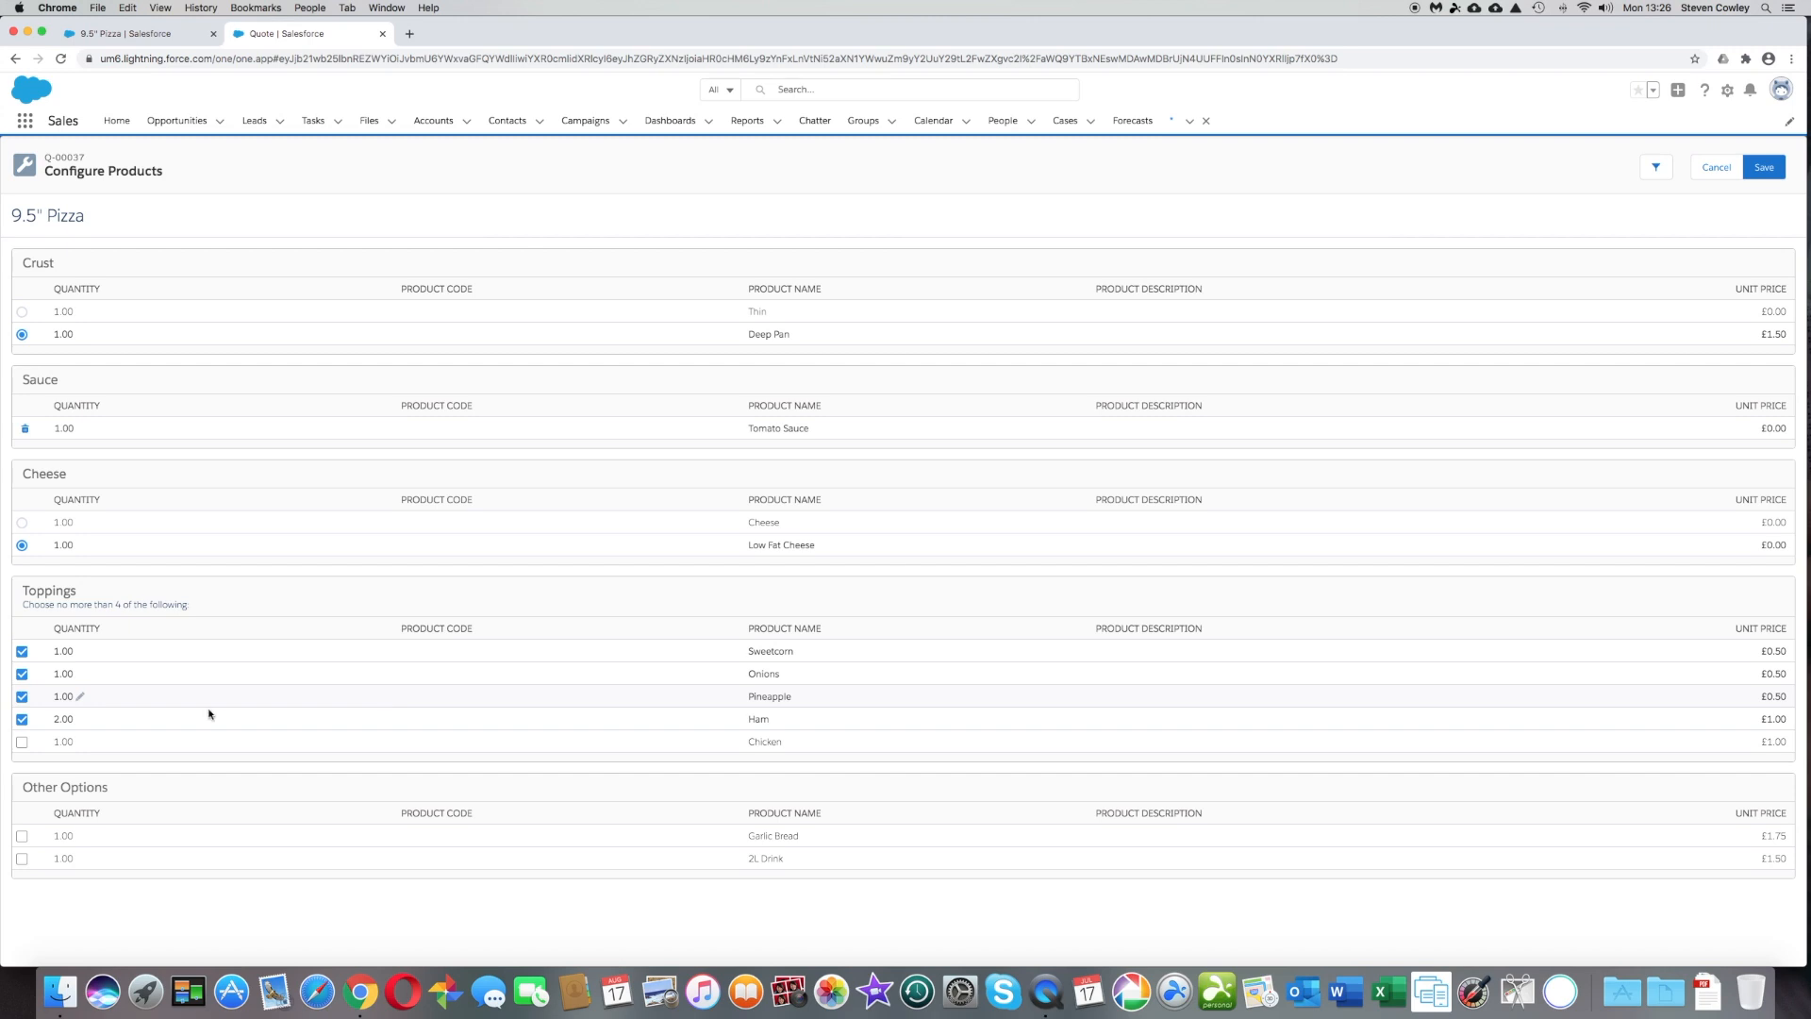
left_click(80, 719)
left_click(63, 718)
key("BackSpace")
type("3")
left_click(343, 698)
left_click(1770, 177)
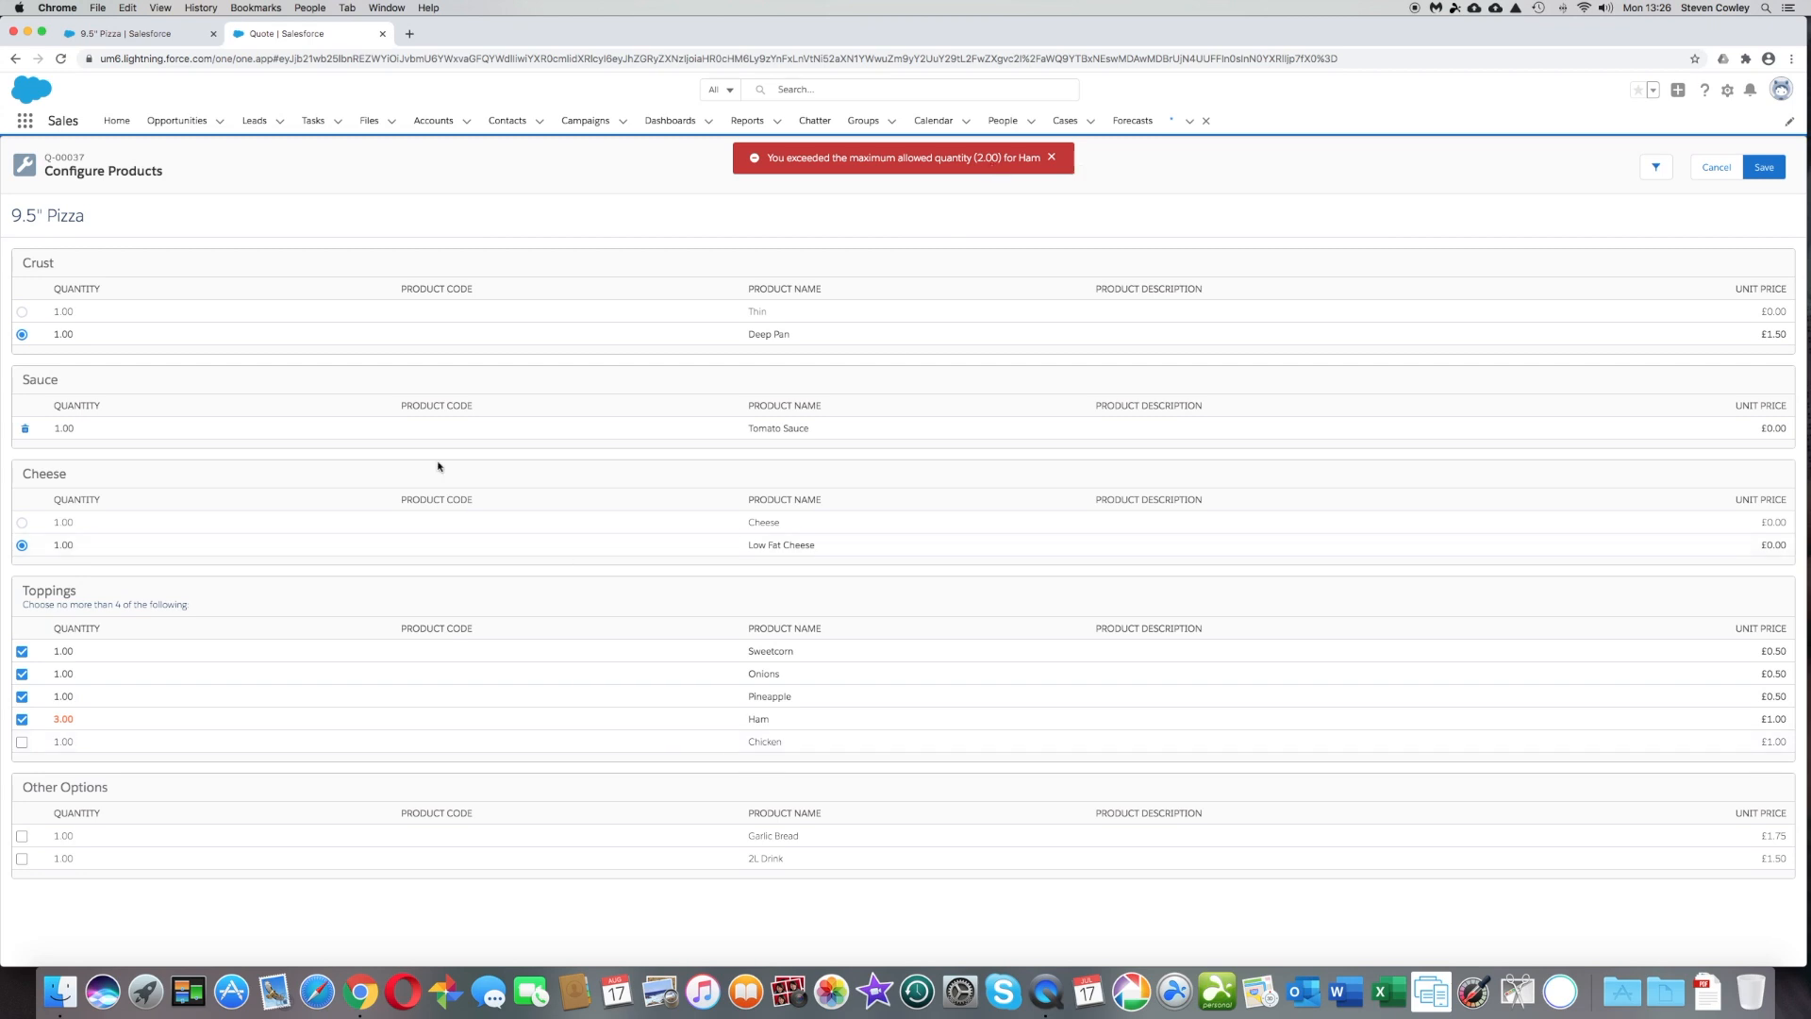
Set the Ham topping's quantity to 2 in the 9.5" Pizza configuration.
left_click(61, 721)
left_click(62, 718)
key("BackSpace")
type("2")
left_click(386, 766)
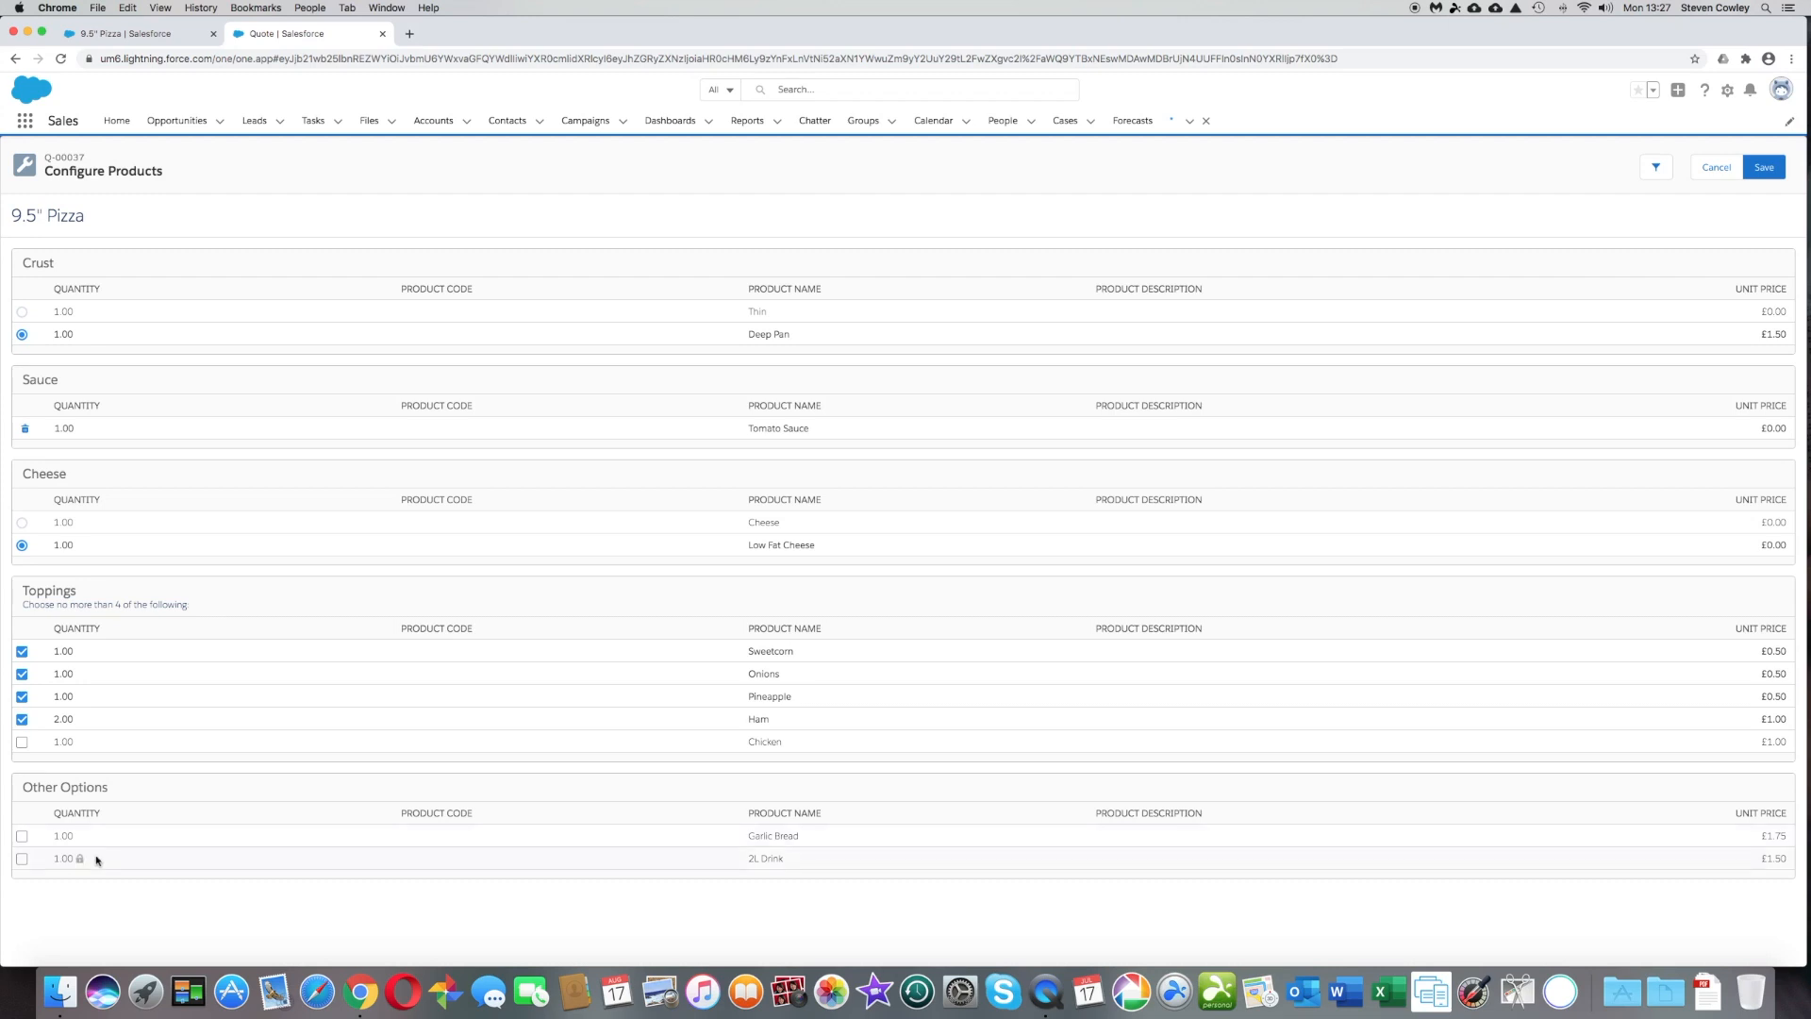
Select Garlic Bread and 2L Drink under Other Options and save the configuration.
left_click(23, 835)
left_click(23, 860)
left_click(1756, 169)
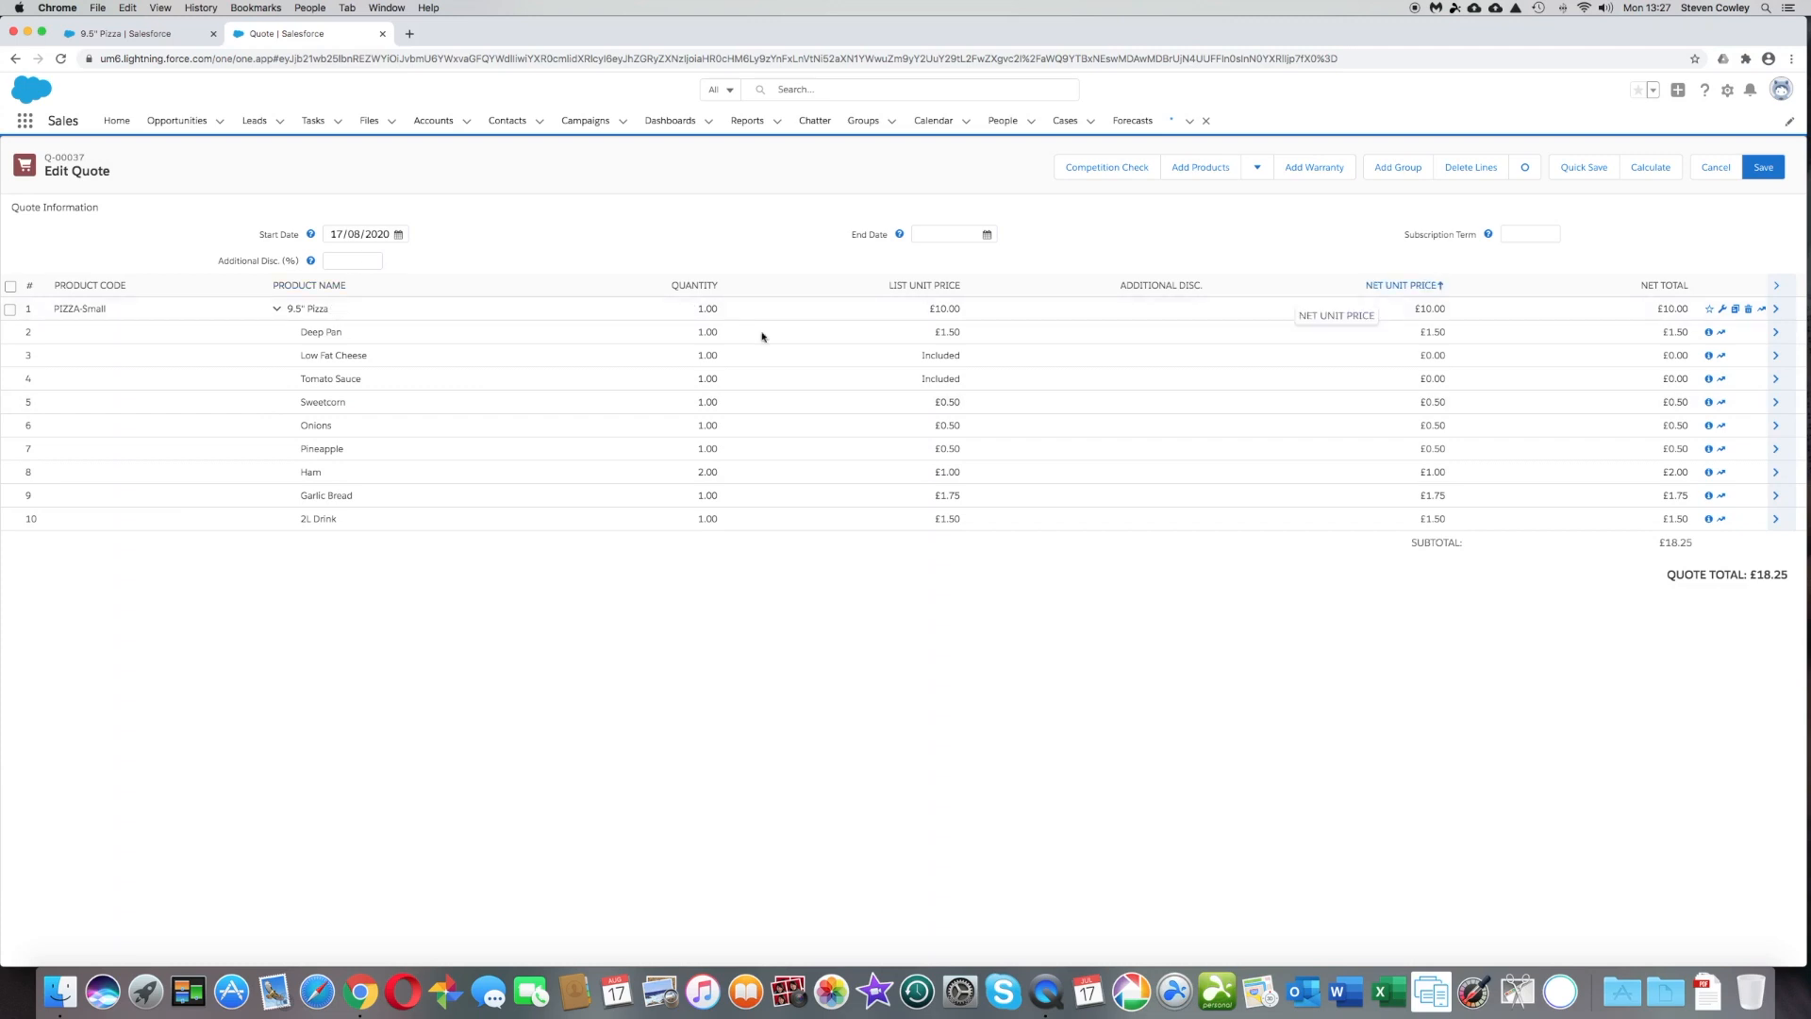
Set the 9.5" Pizza line's quantity to 2 and recalculate the quote.
left_click(689, 310)
type("2")
left_click(812, 331)
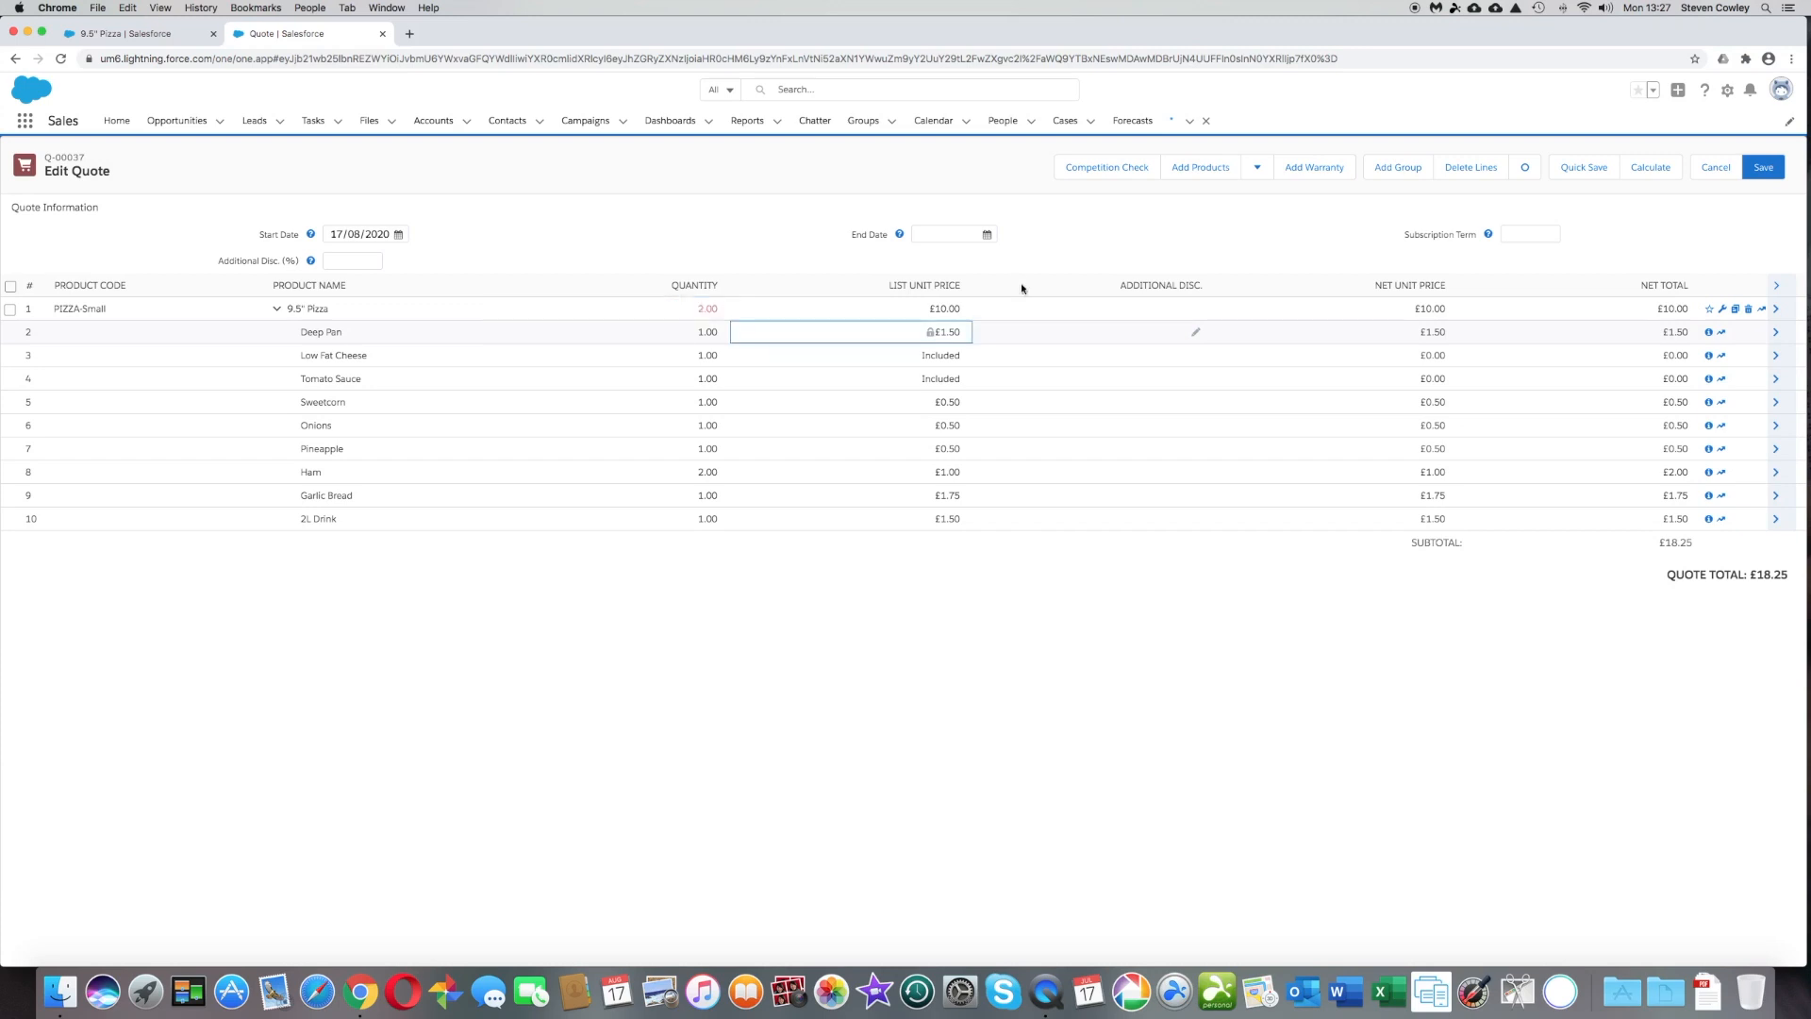
left_click(1645, 181)
Set the quantity of the pizza bundle's 2L Drink to 4 and recalculate the quote.
left_click(691, 524)
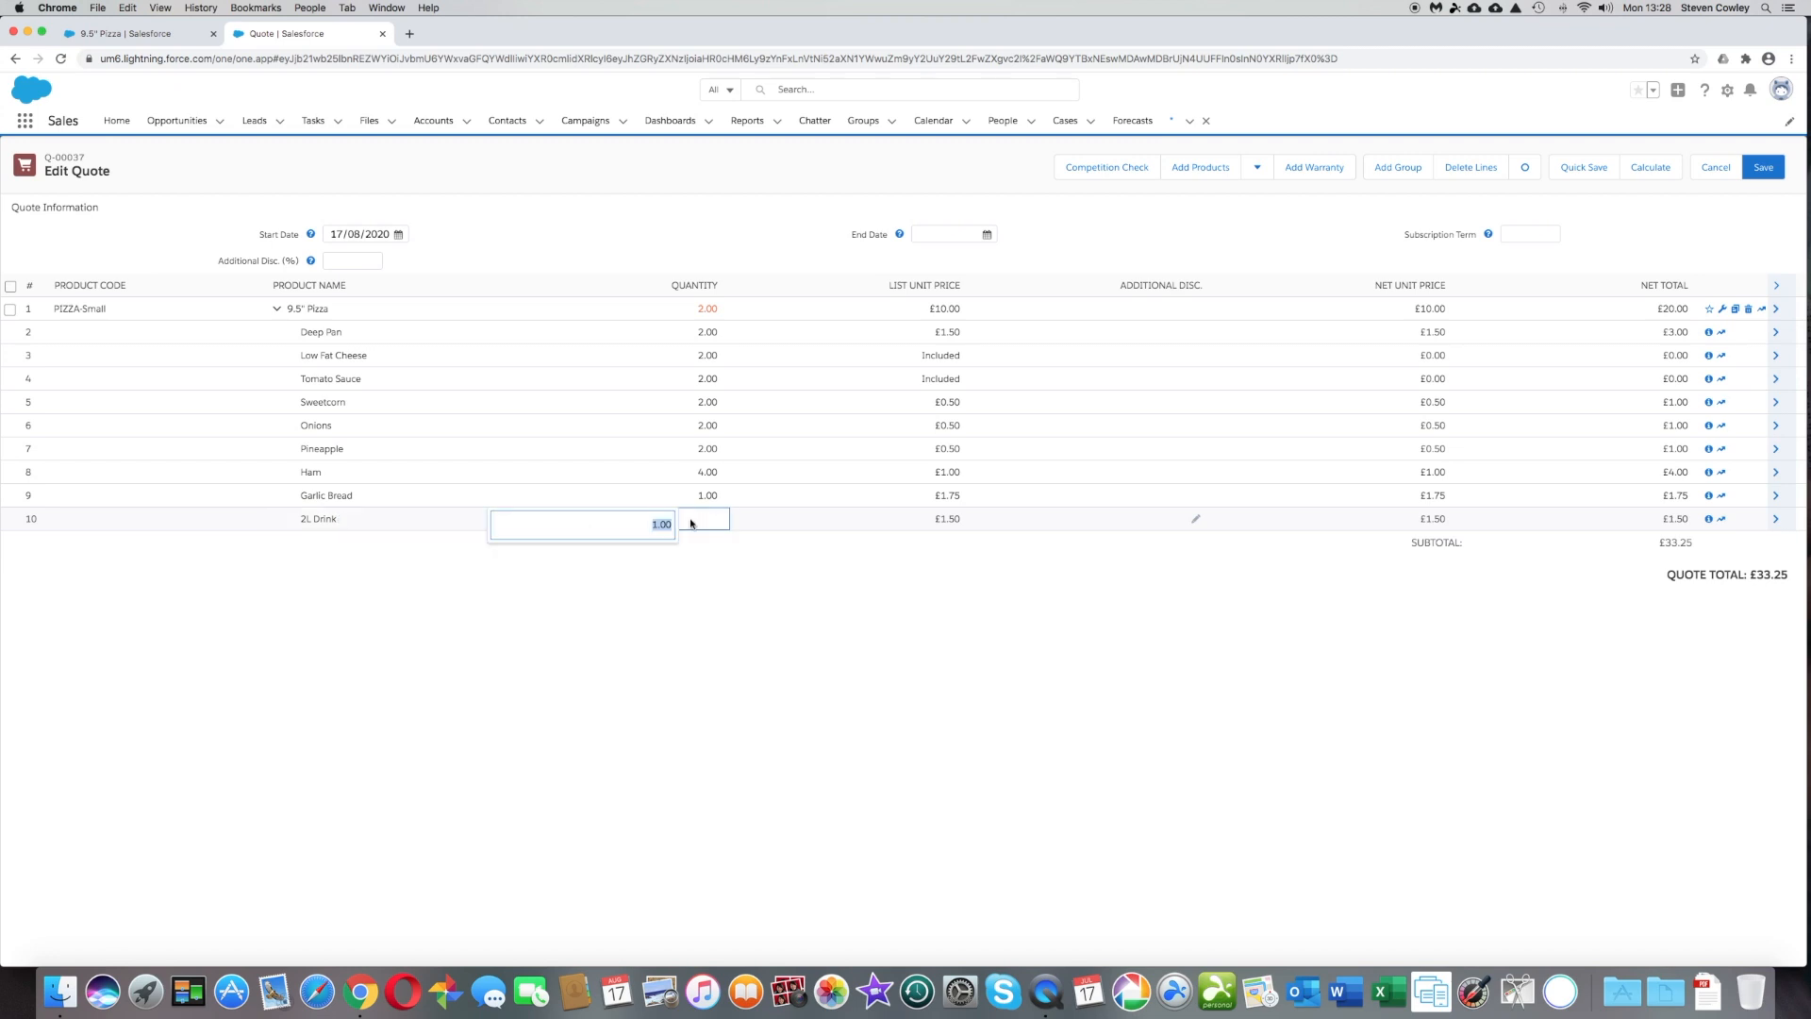
type("4")
key("Return")
left_click(1655, 170)
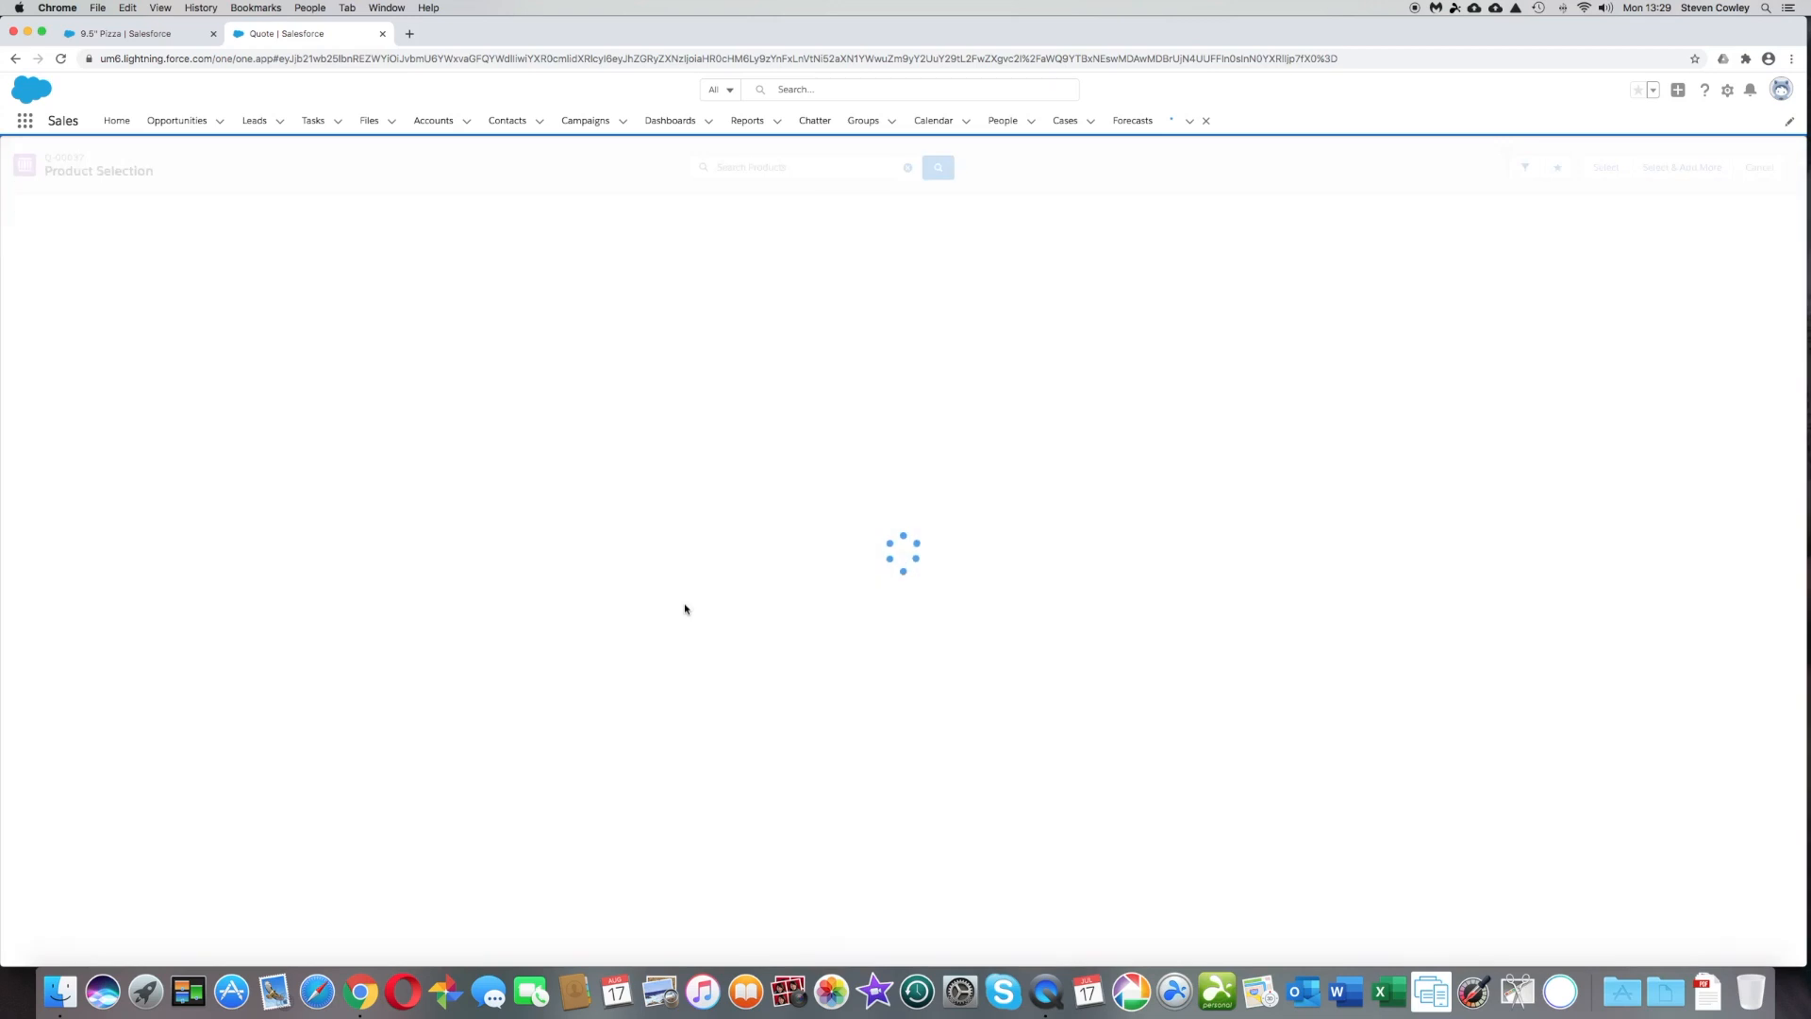
Search the product selection for "2l" and add the 2L Drink to the quote as a standalone product.
left_click(766, 166)
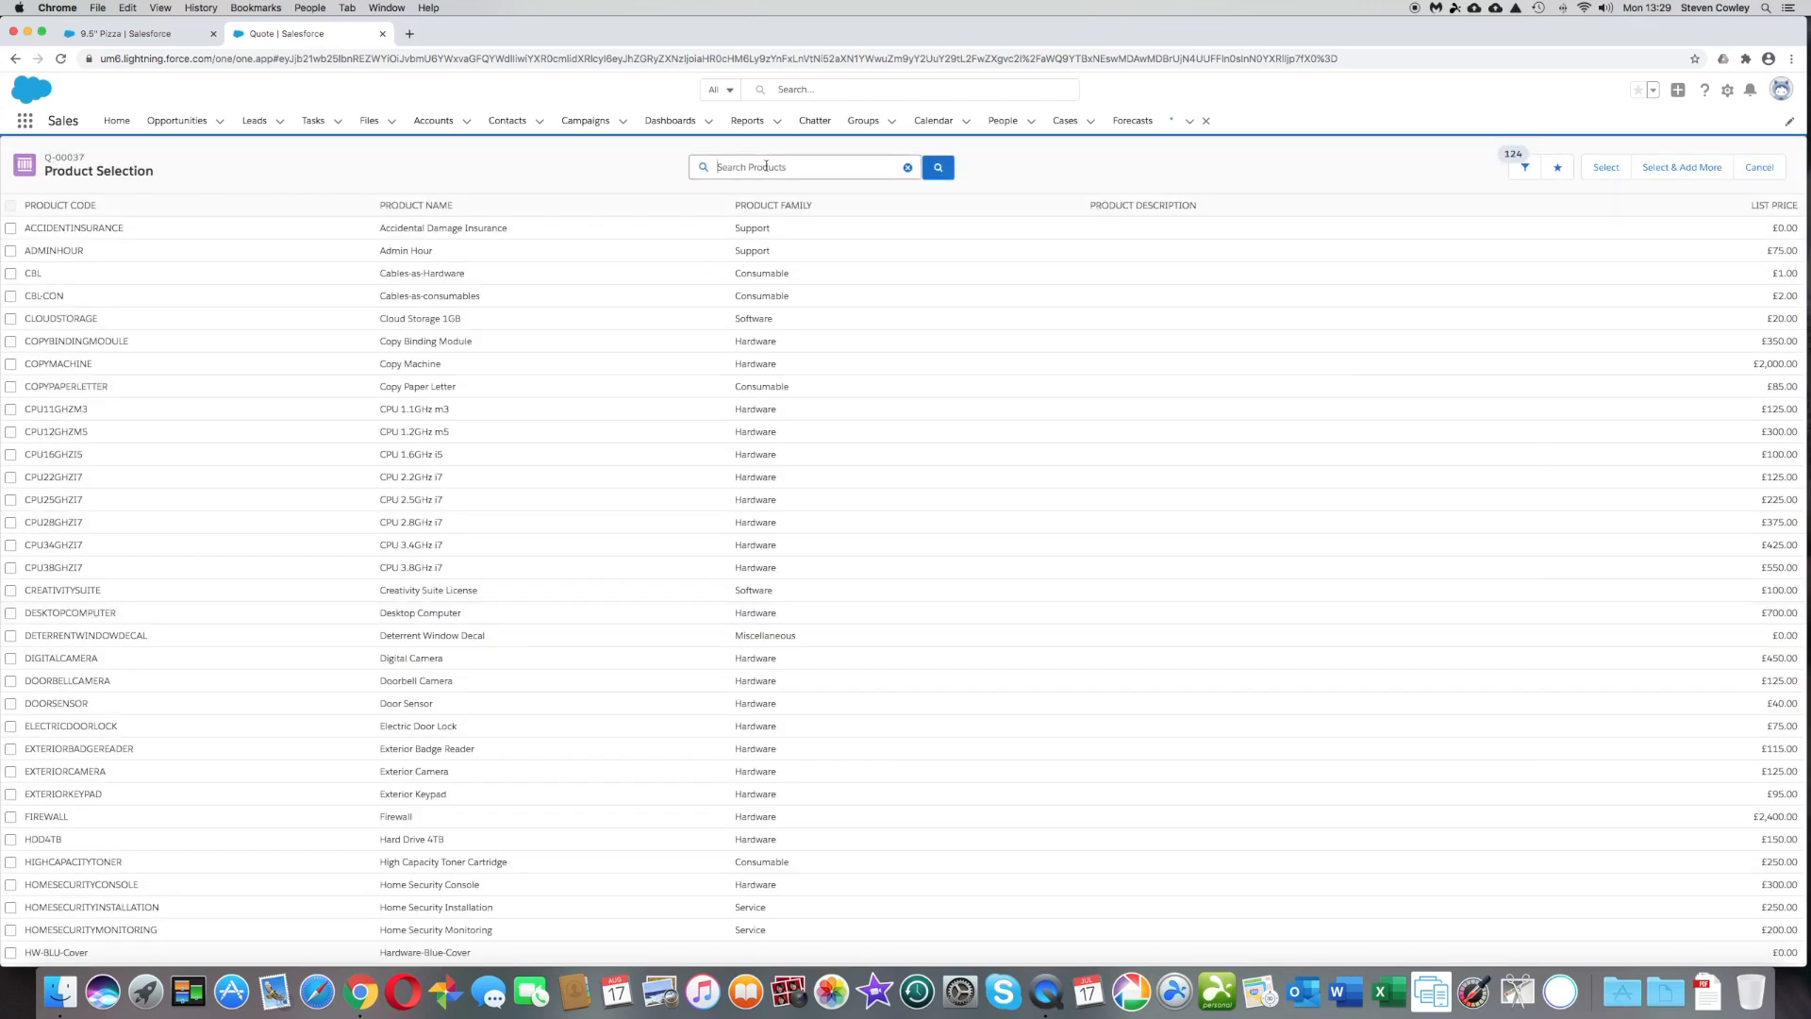
type("2l")
key("Return")
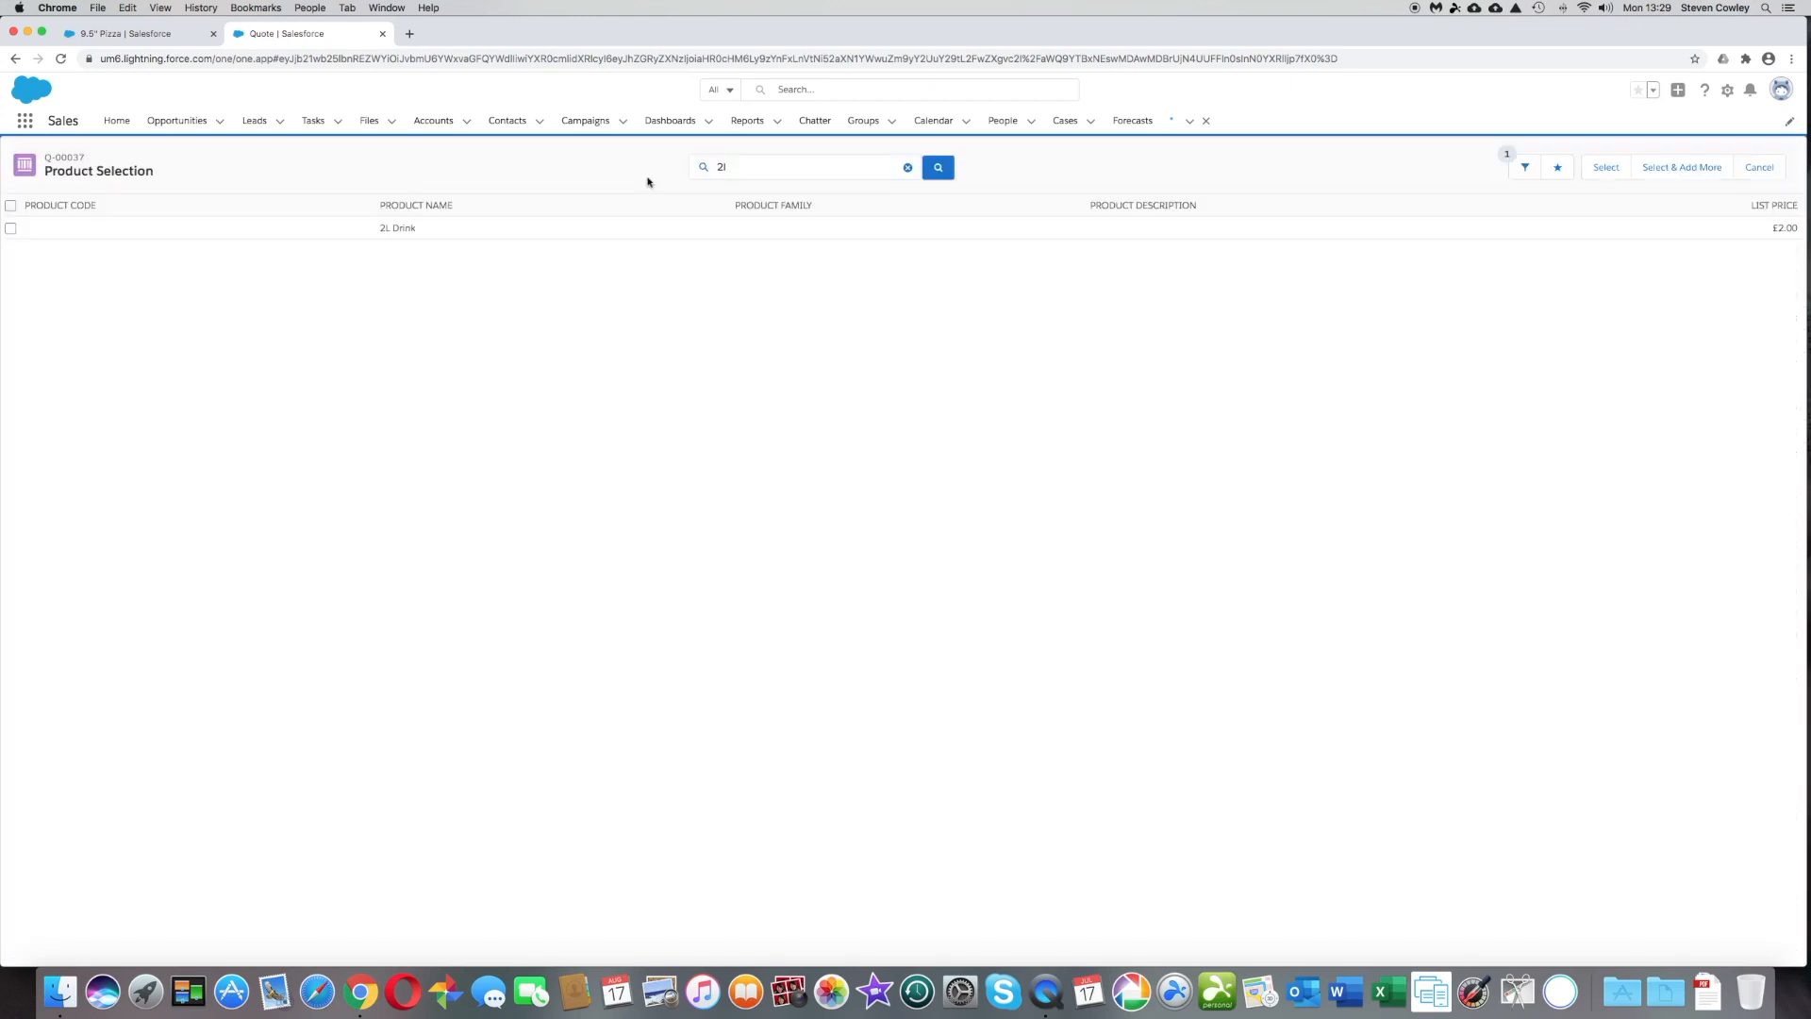
left_click(11, 228)
left_click(1609, 168)
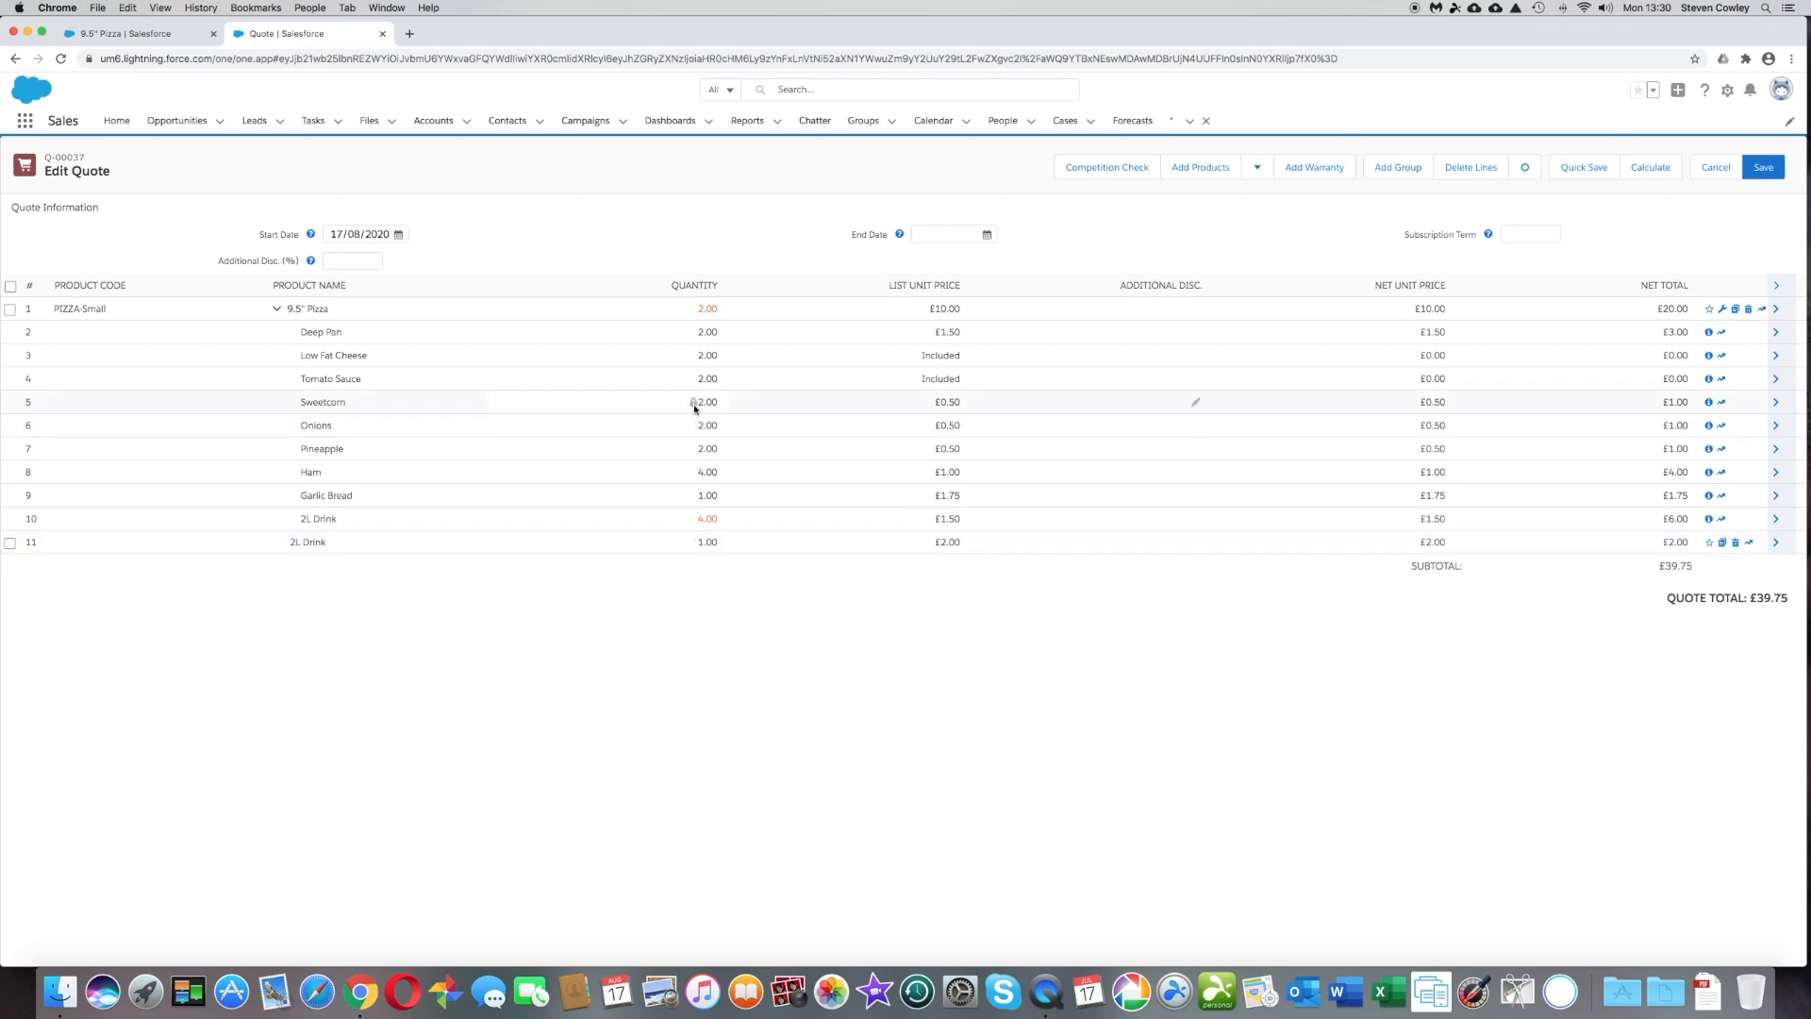
Switch to the 9.5" Pizza product record and examine its related features, options, option constraints and price books.
left_click(149, 35)
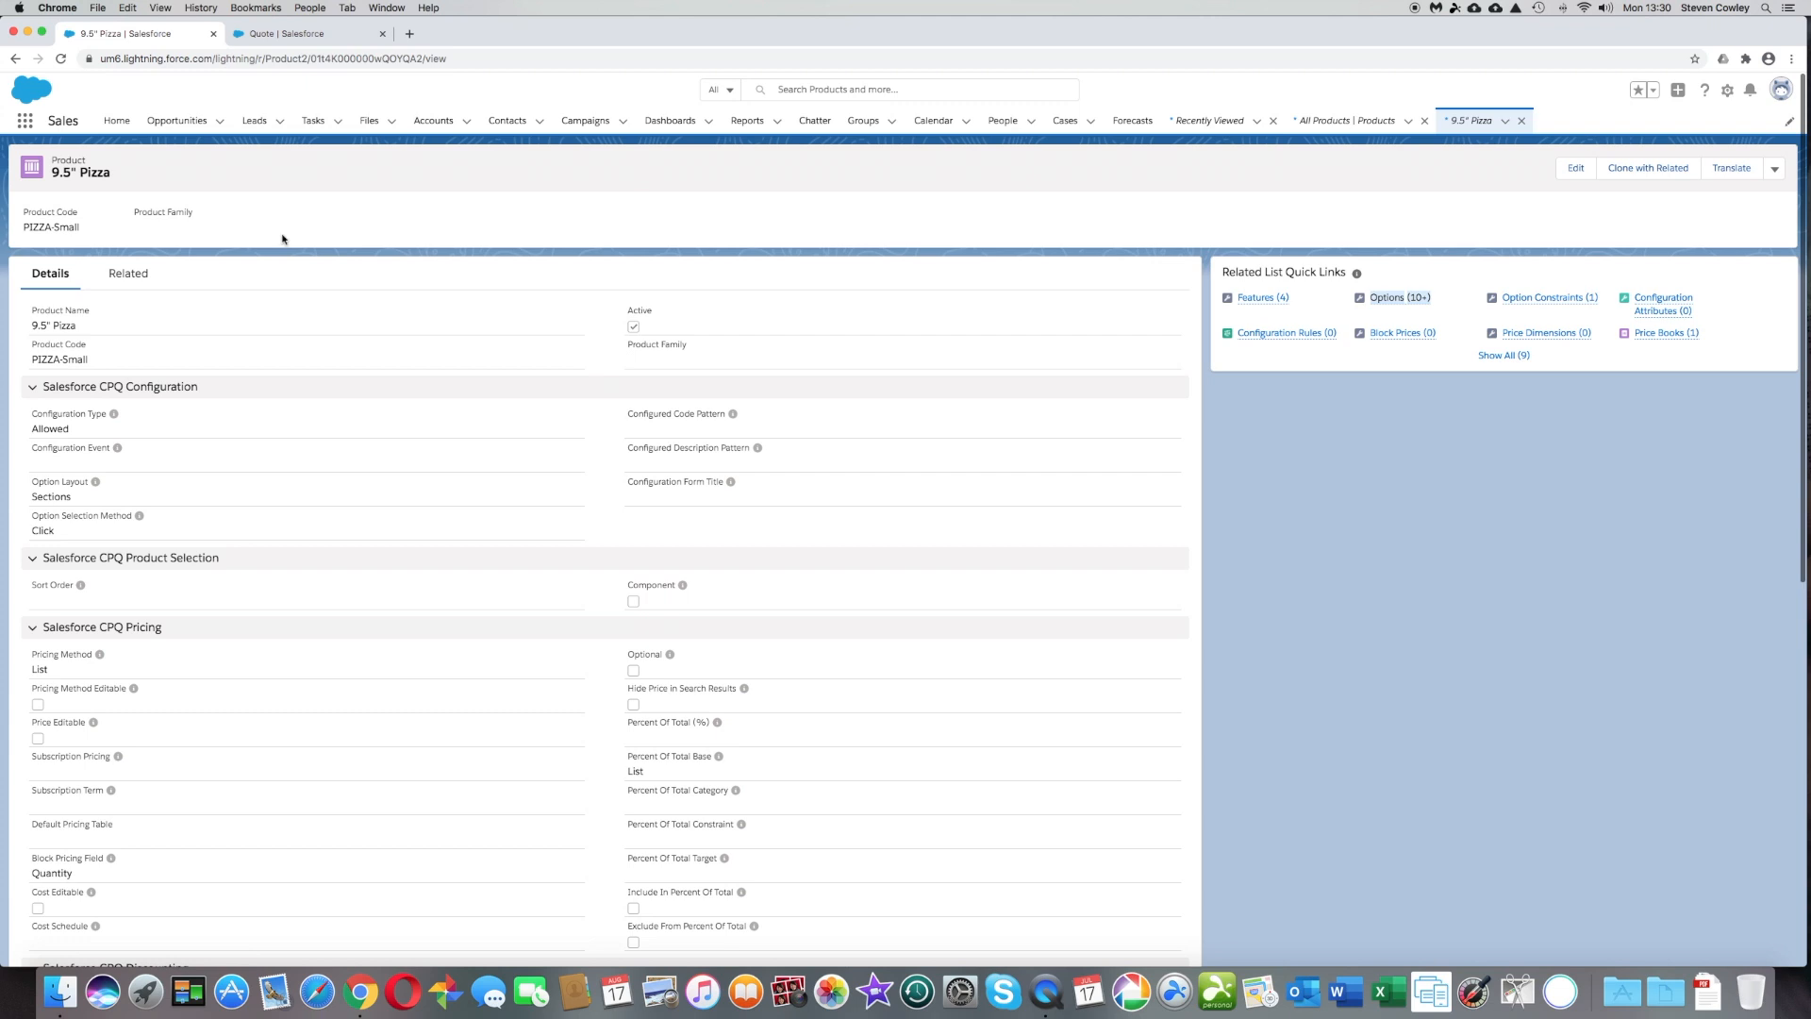
left_click(1515, 357)
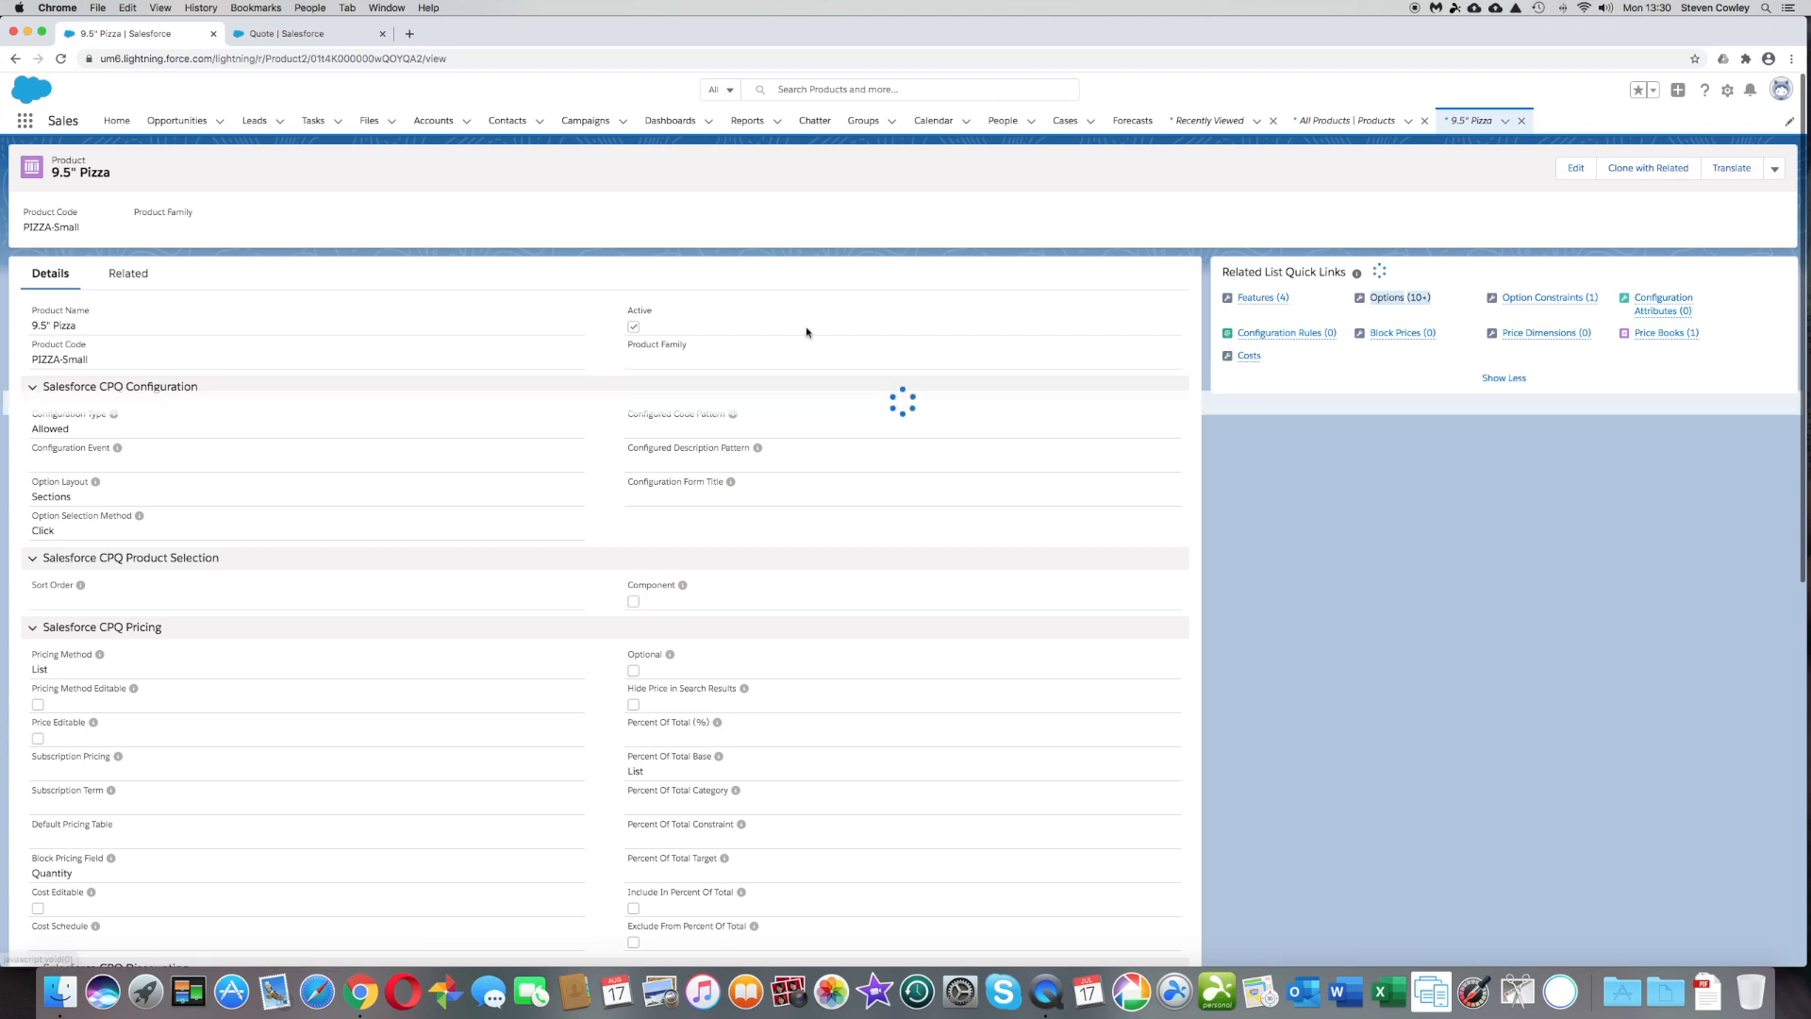
left_click(138, 275)
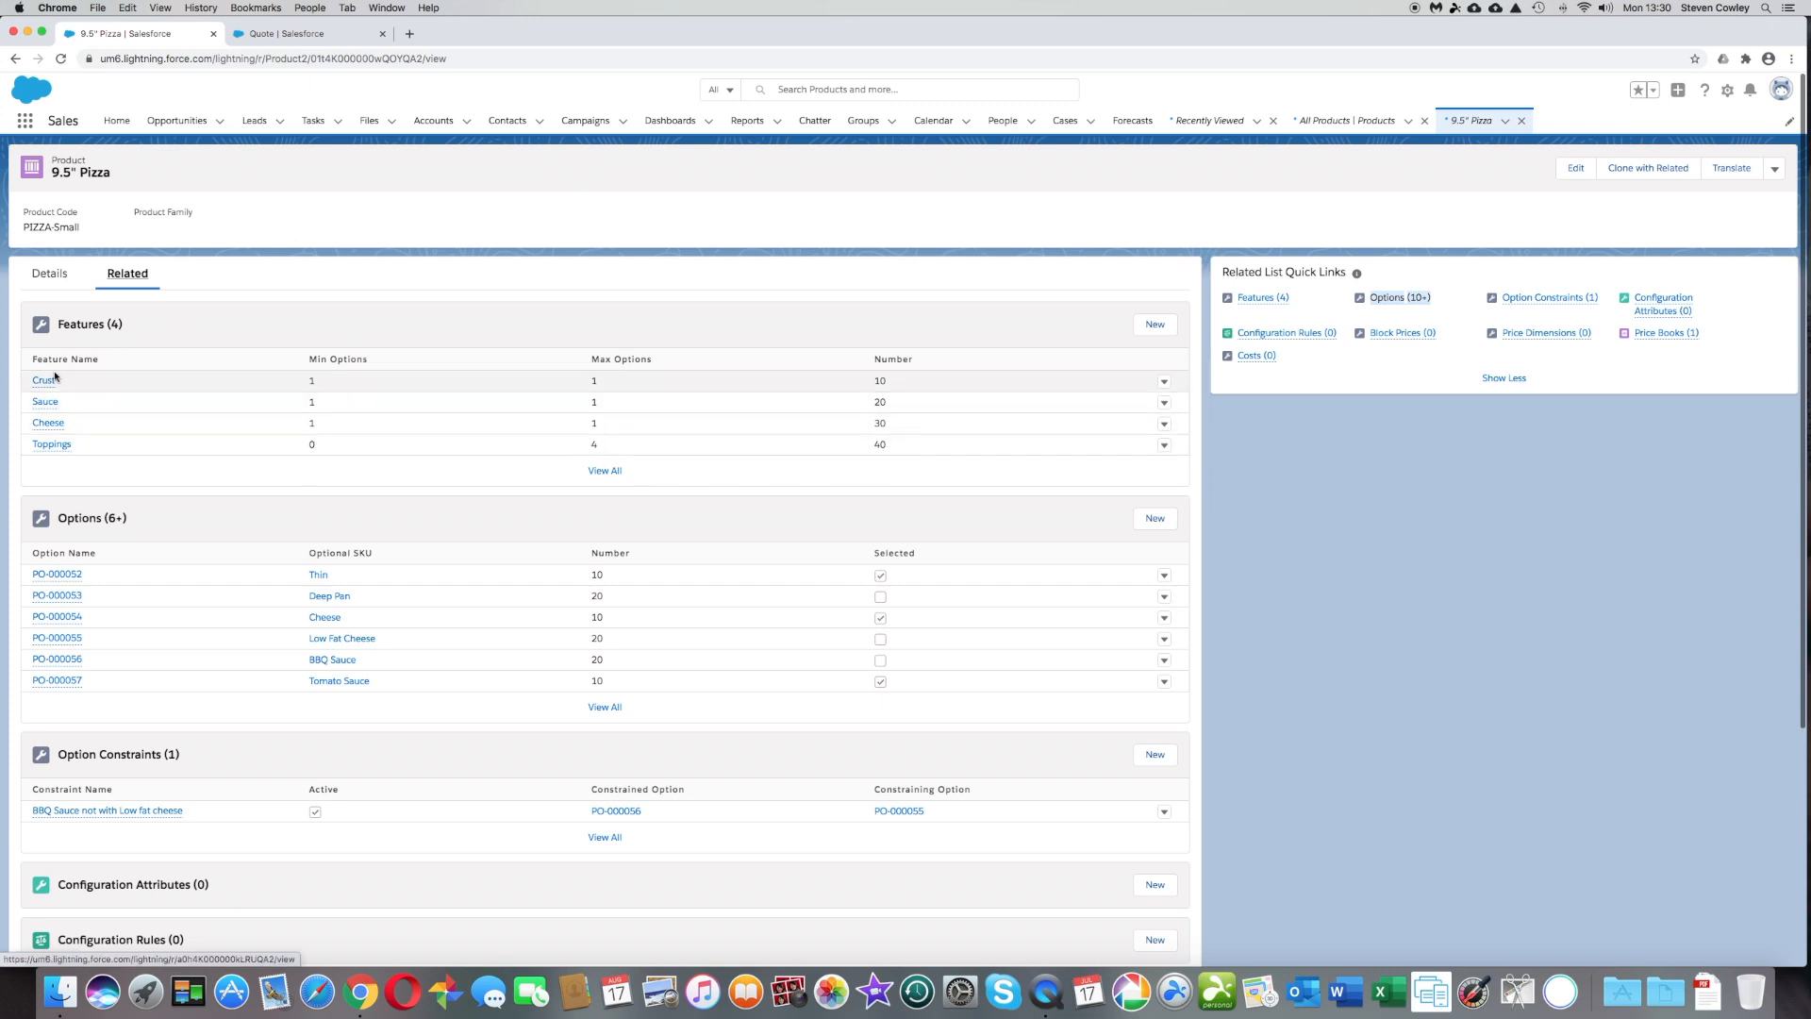
mouse_move(66, 445)
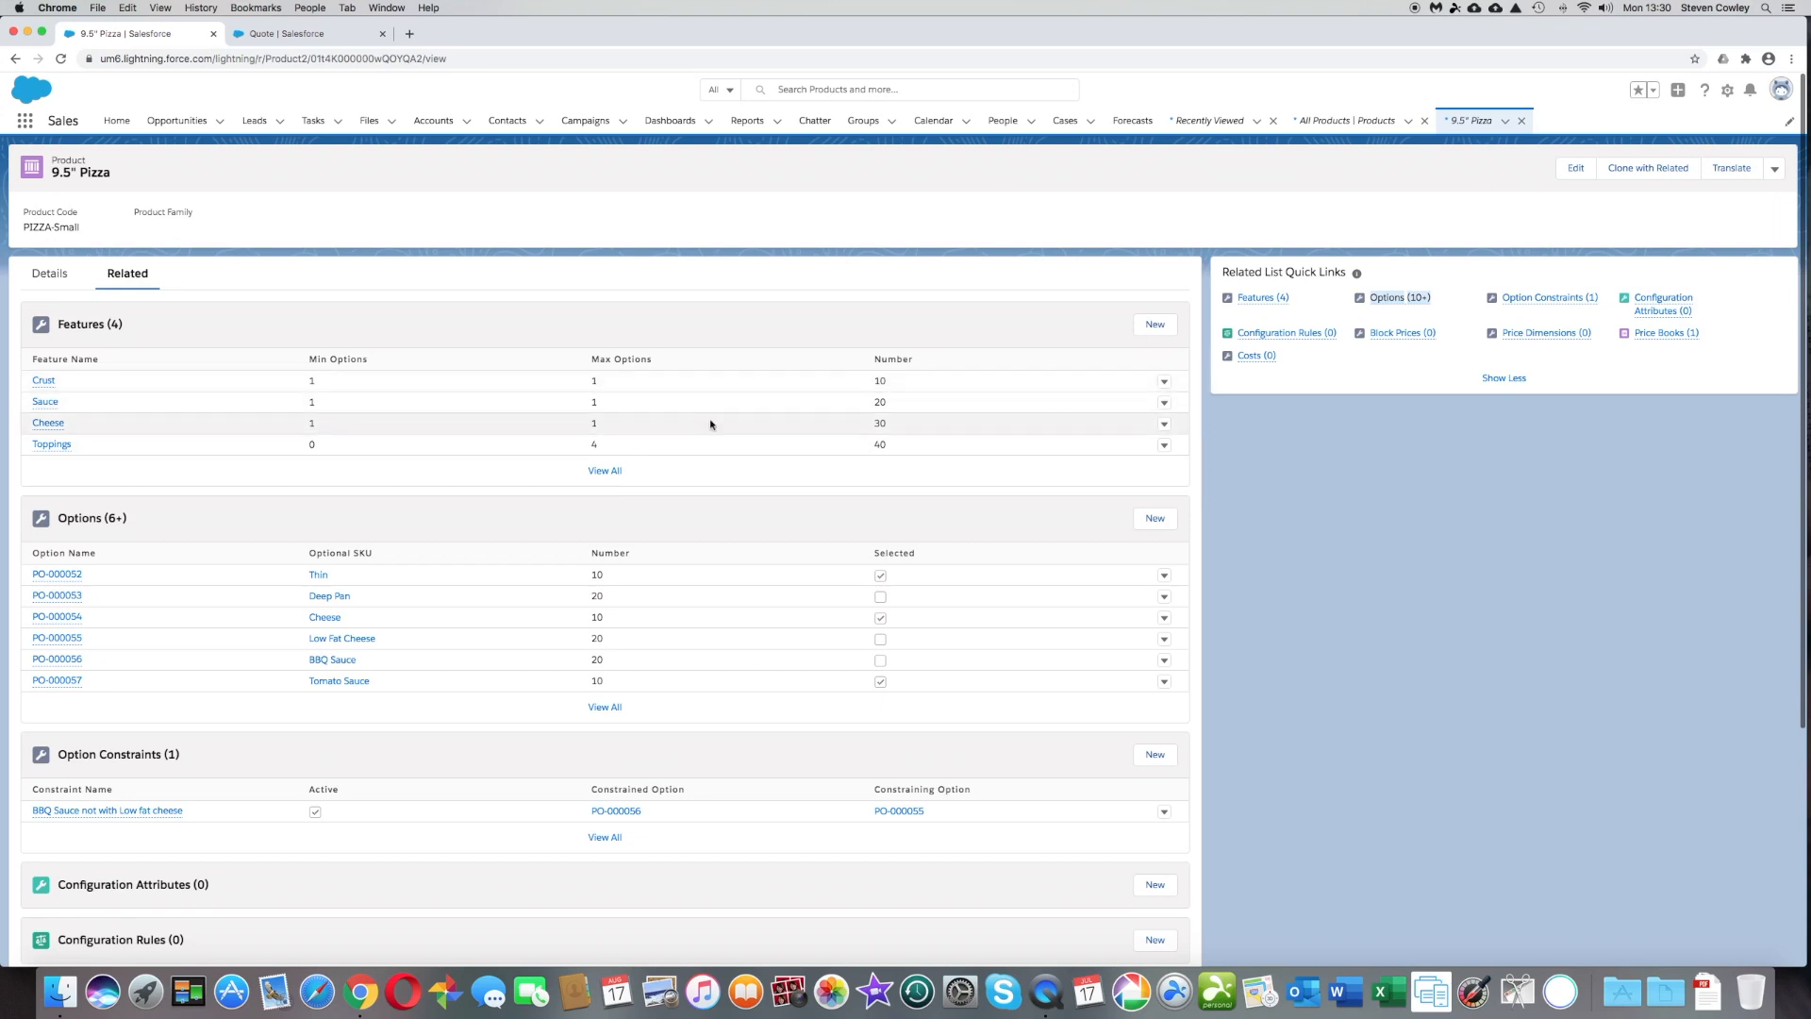
scroll(744, 484, "down", 1)
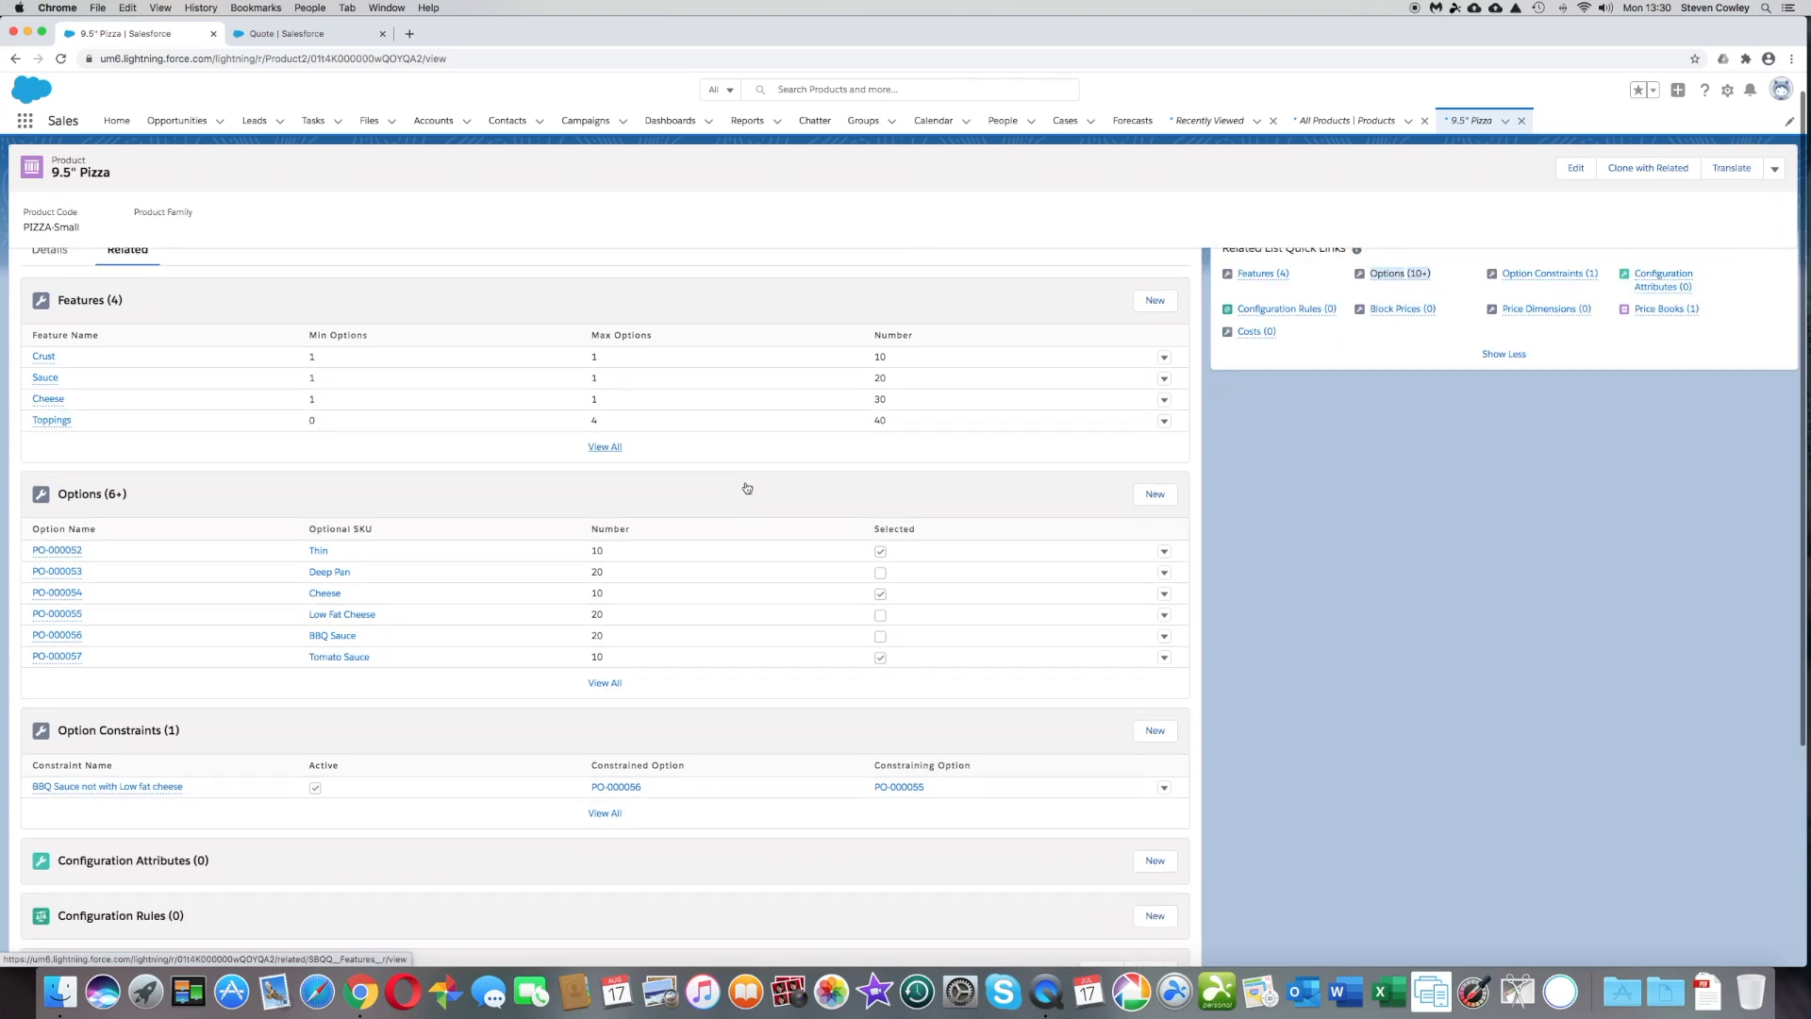
scroll(747, 488, "up", 1)
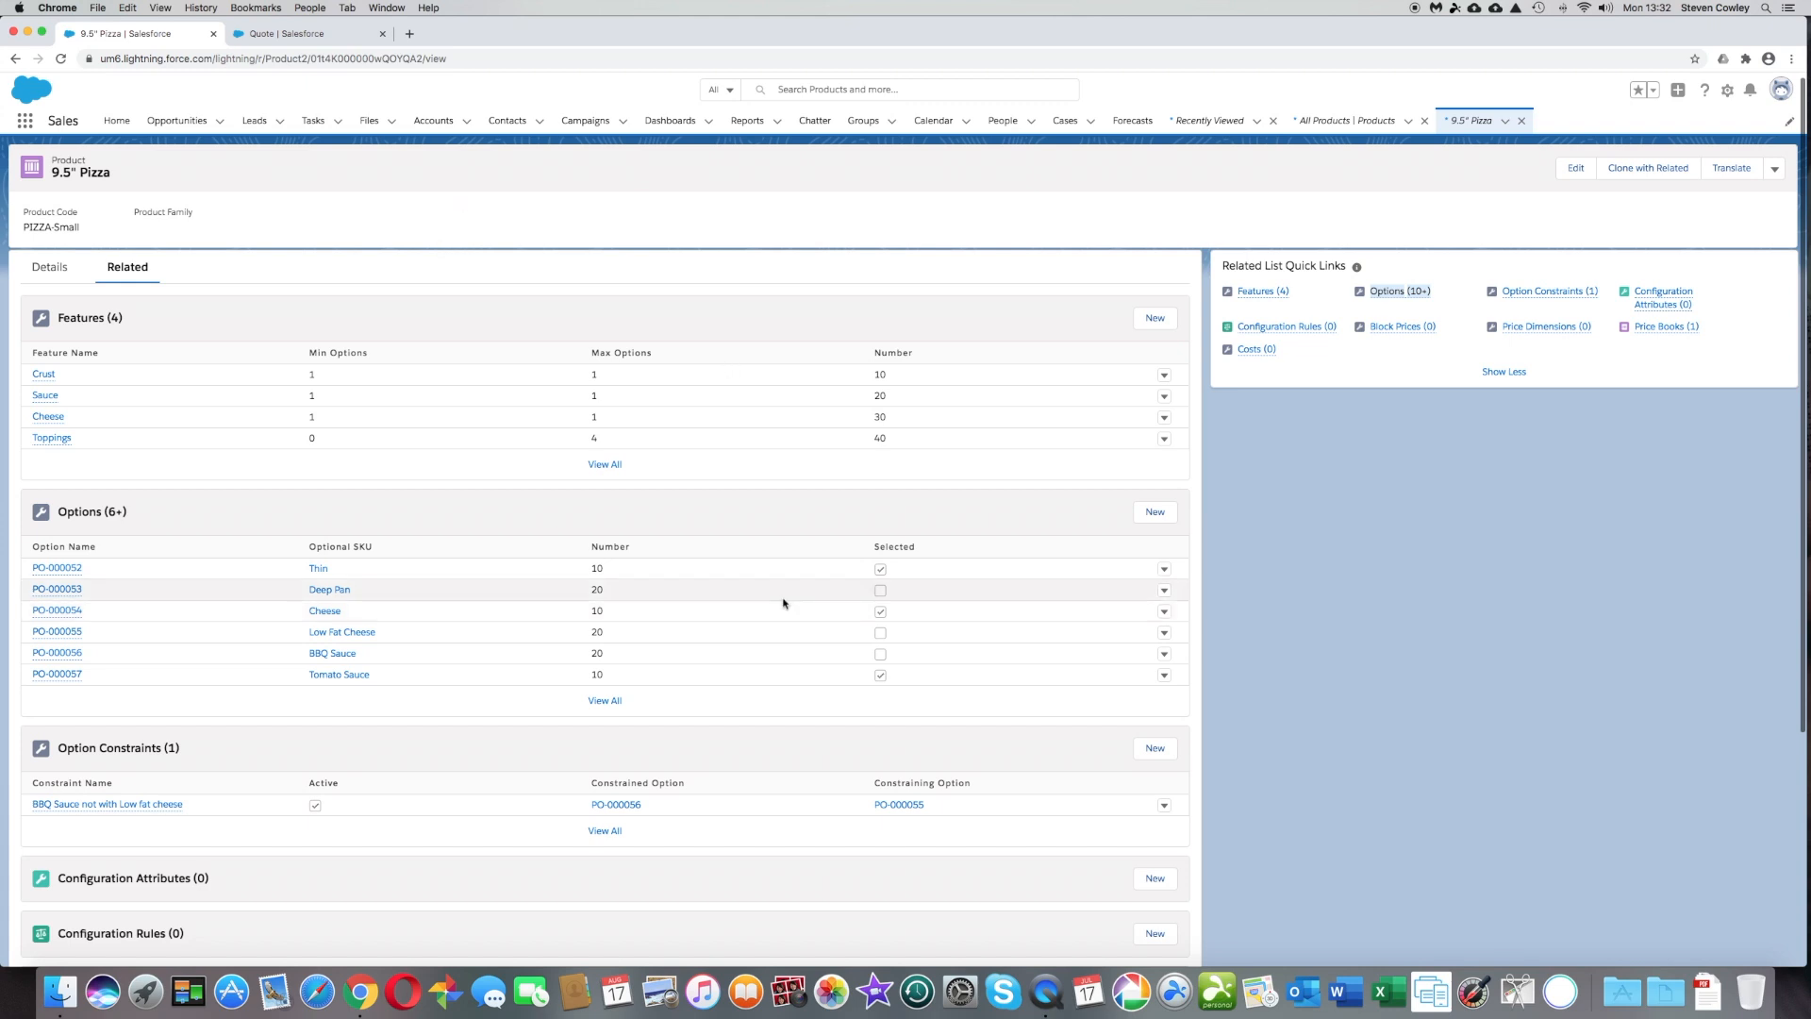
scroll(781, 620, "down", 2)
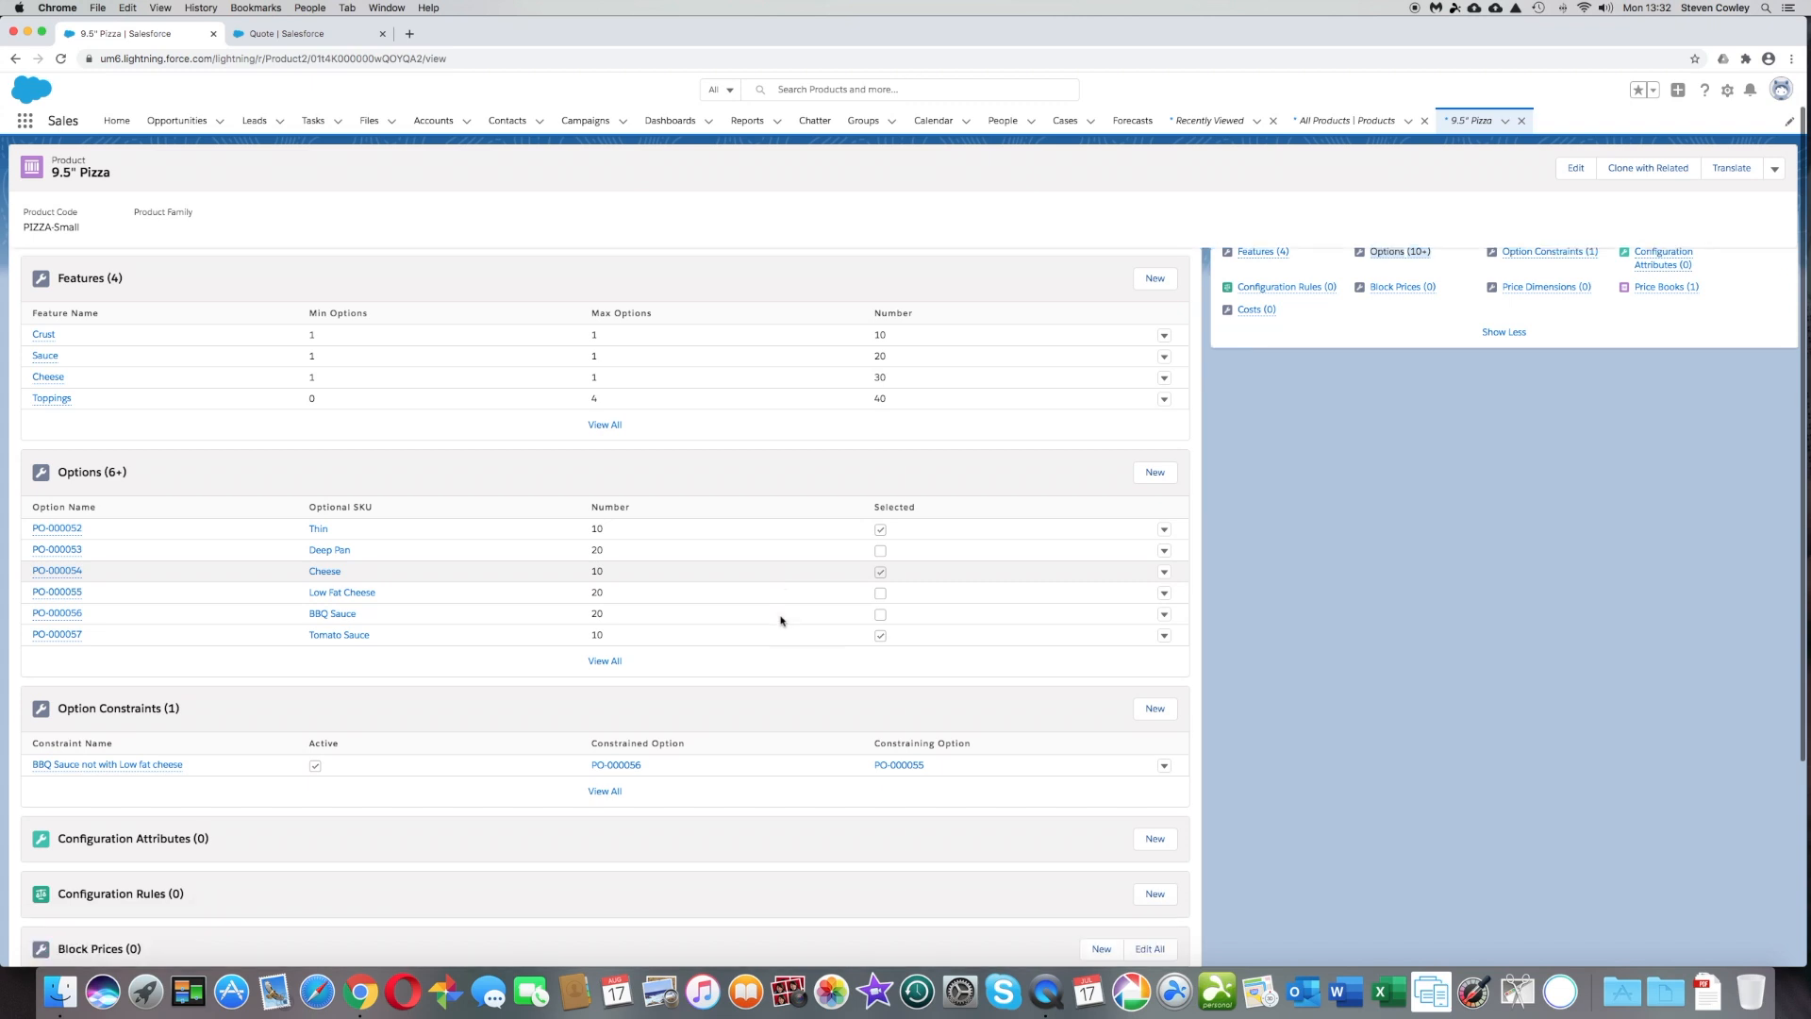
scroll(781, 619, "down", 3)
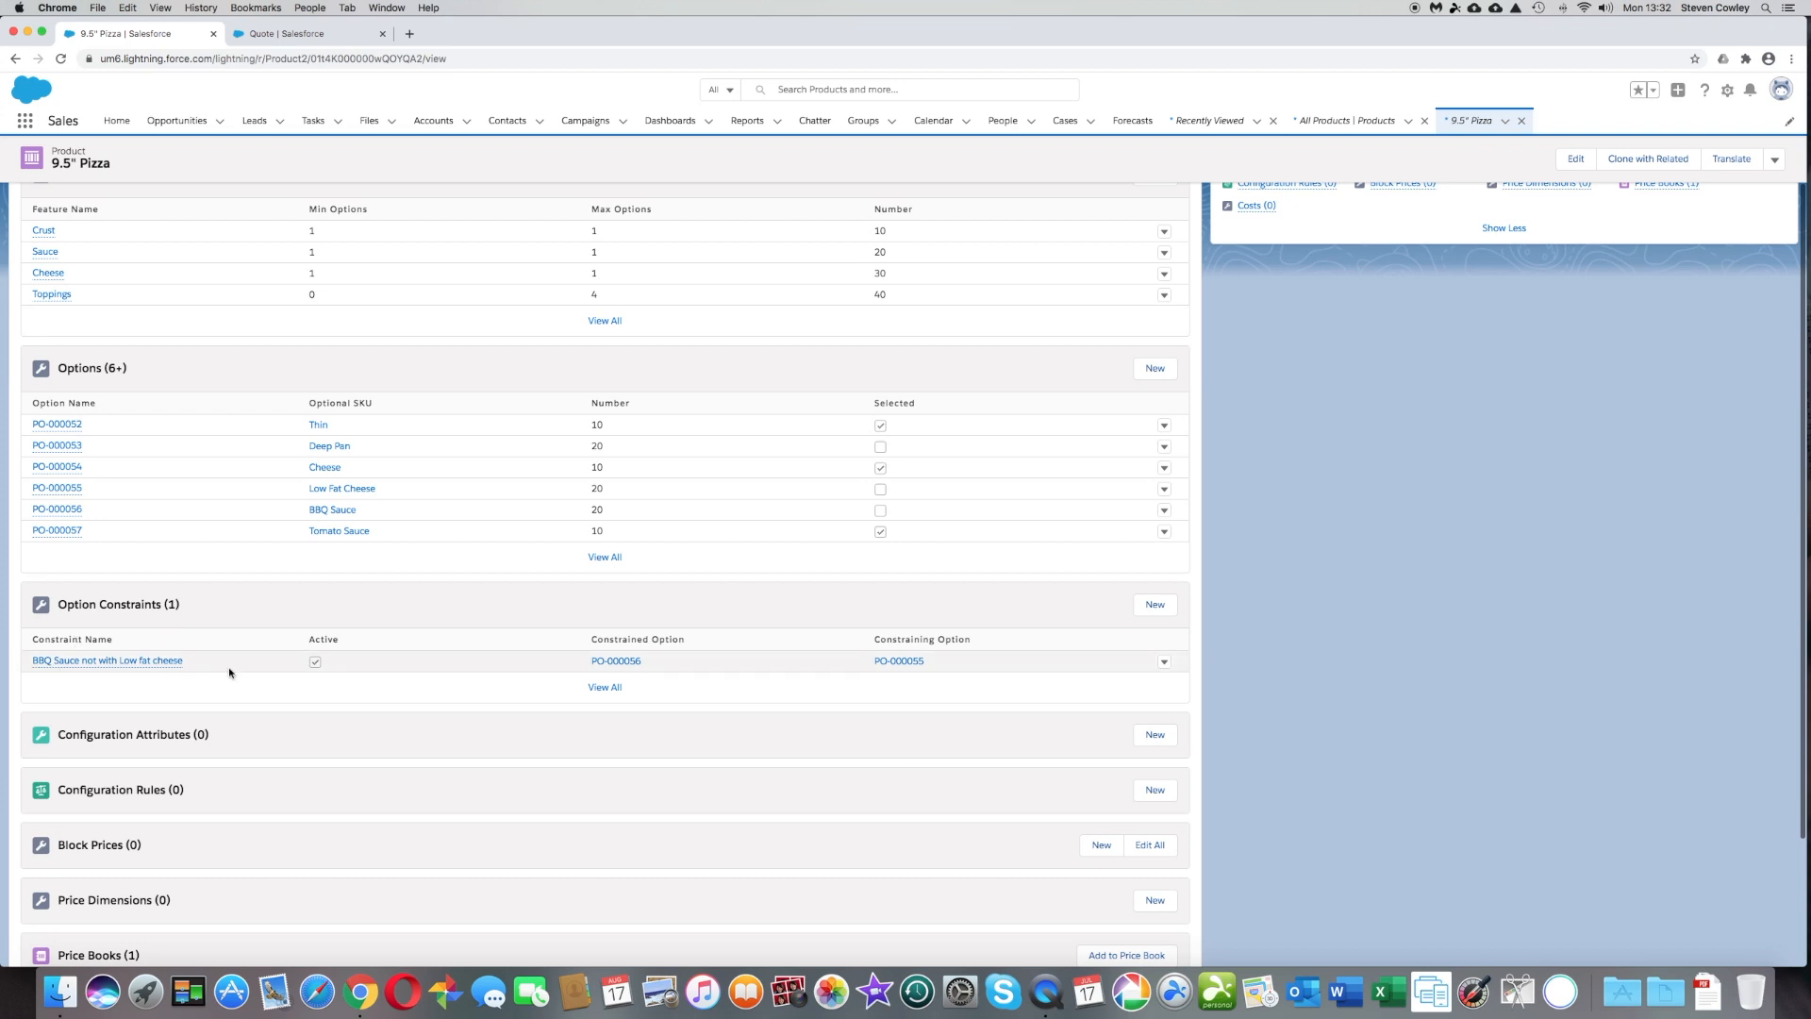
scroll(229, 670, "down", 1)
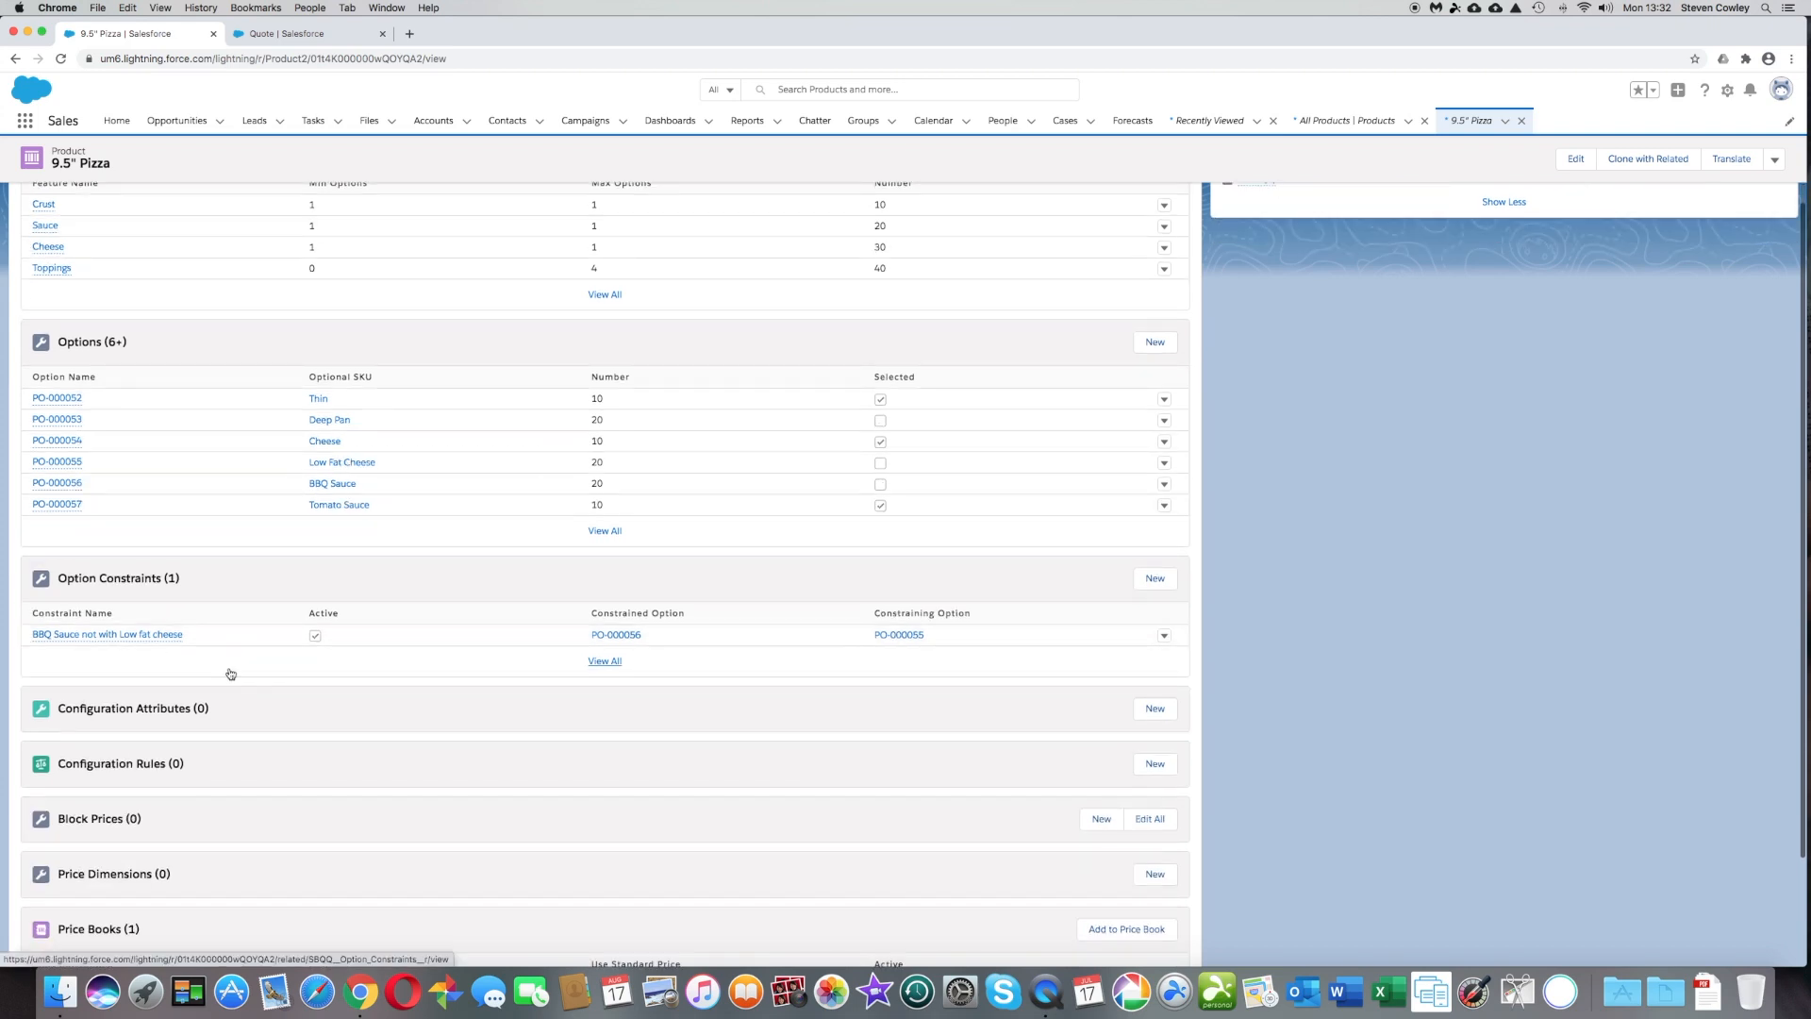
scroll(115, 224, "up", 2)
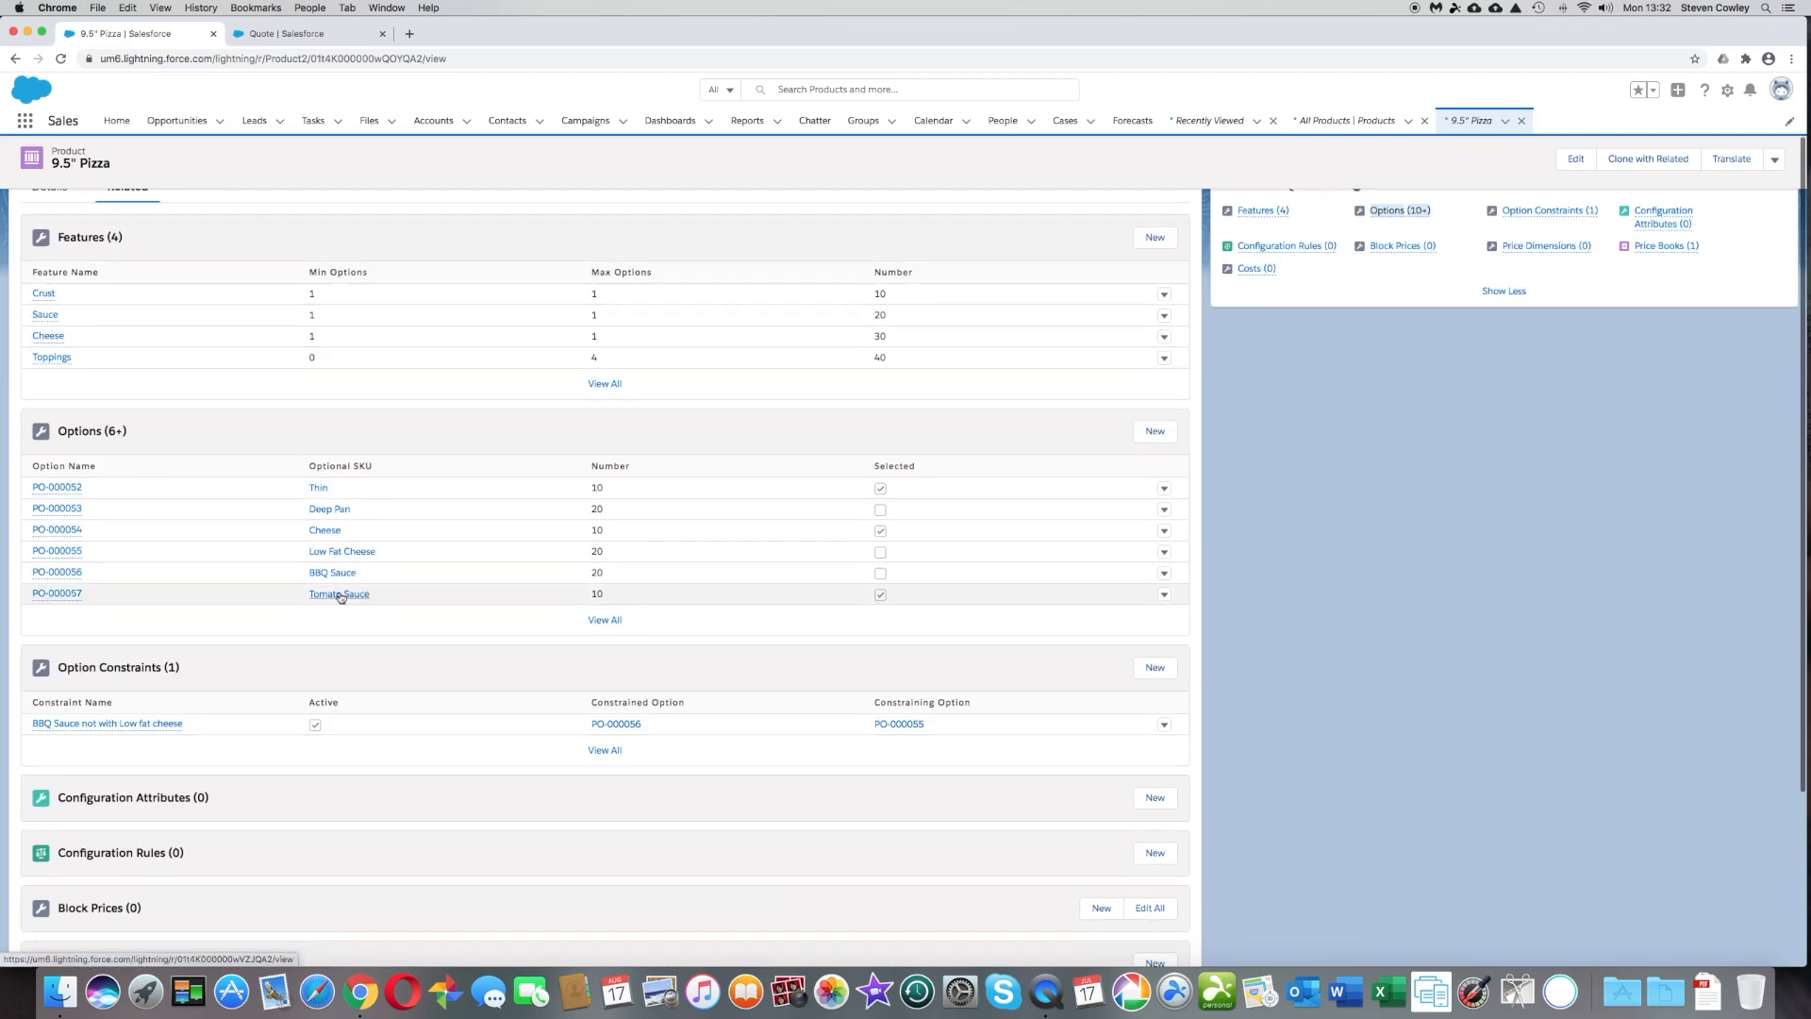
scroll(341, 596, "down", 3)
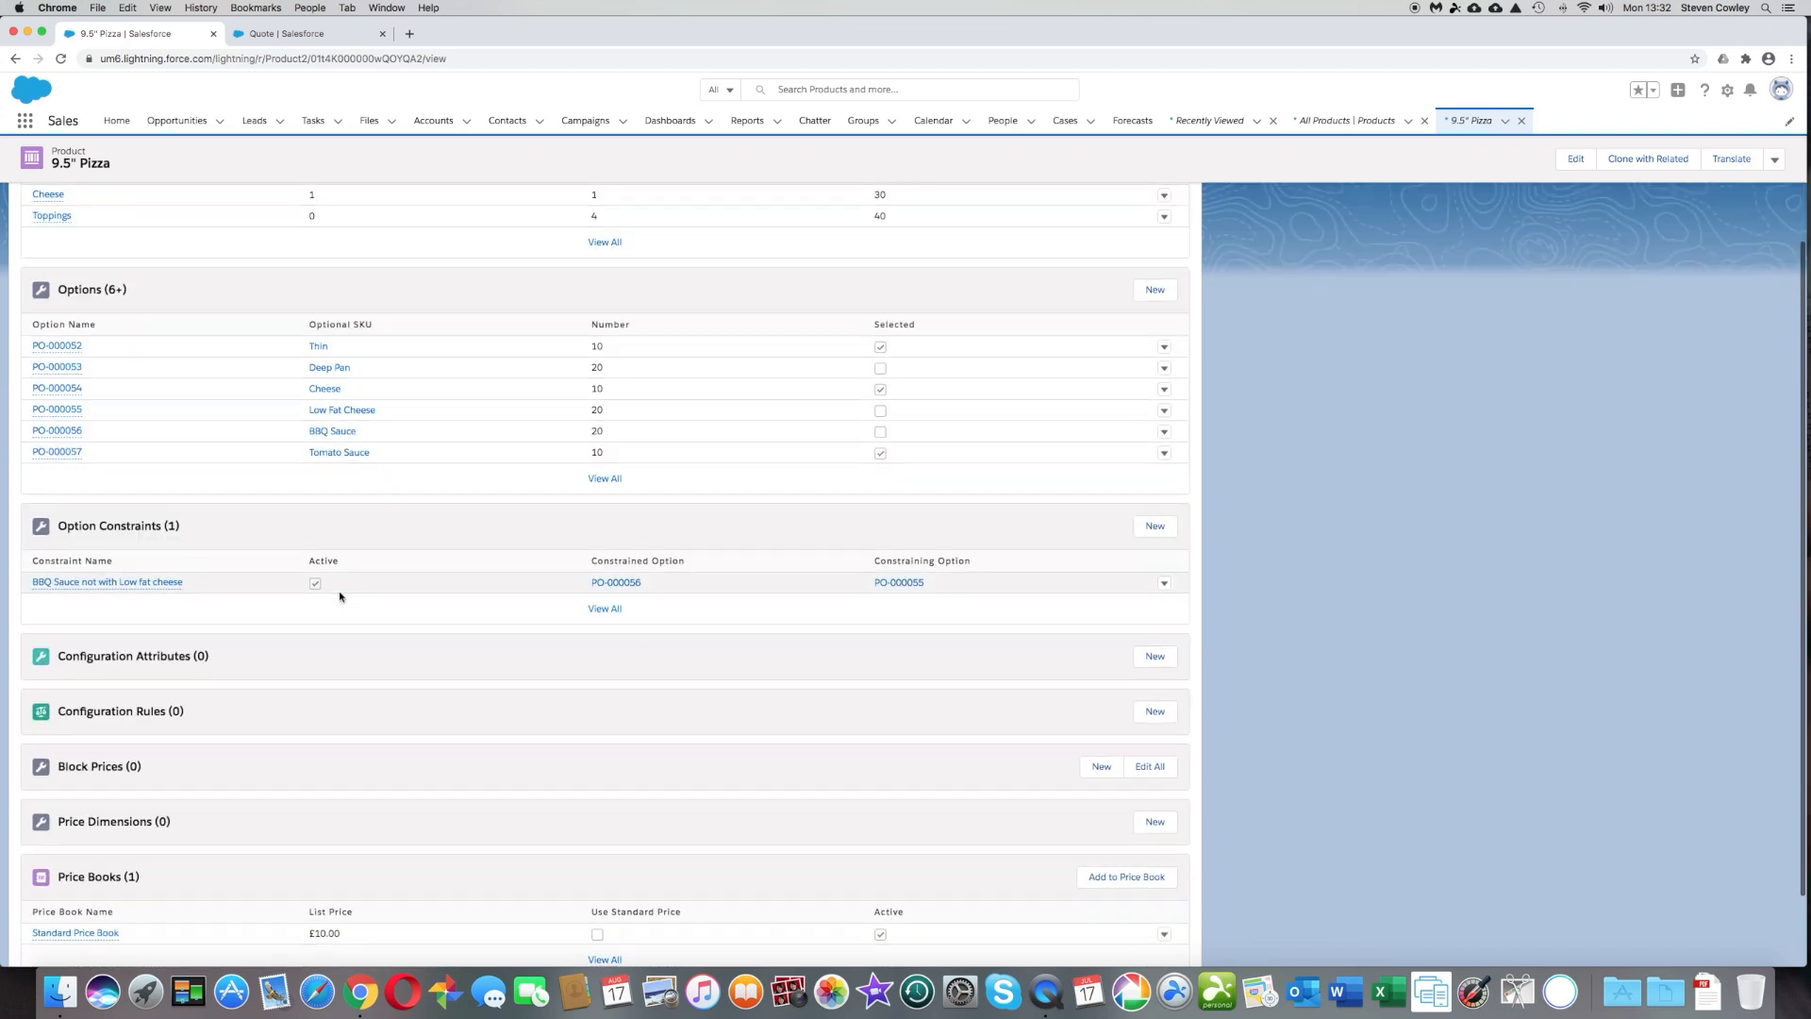
scroll(341, 596, "down", 1)
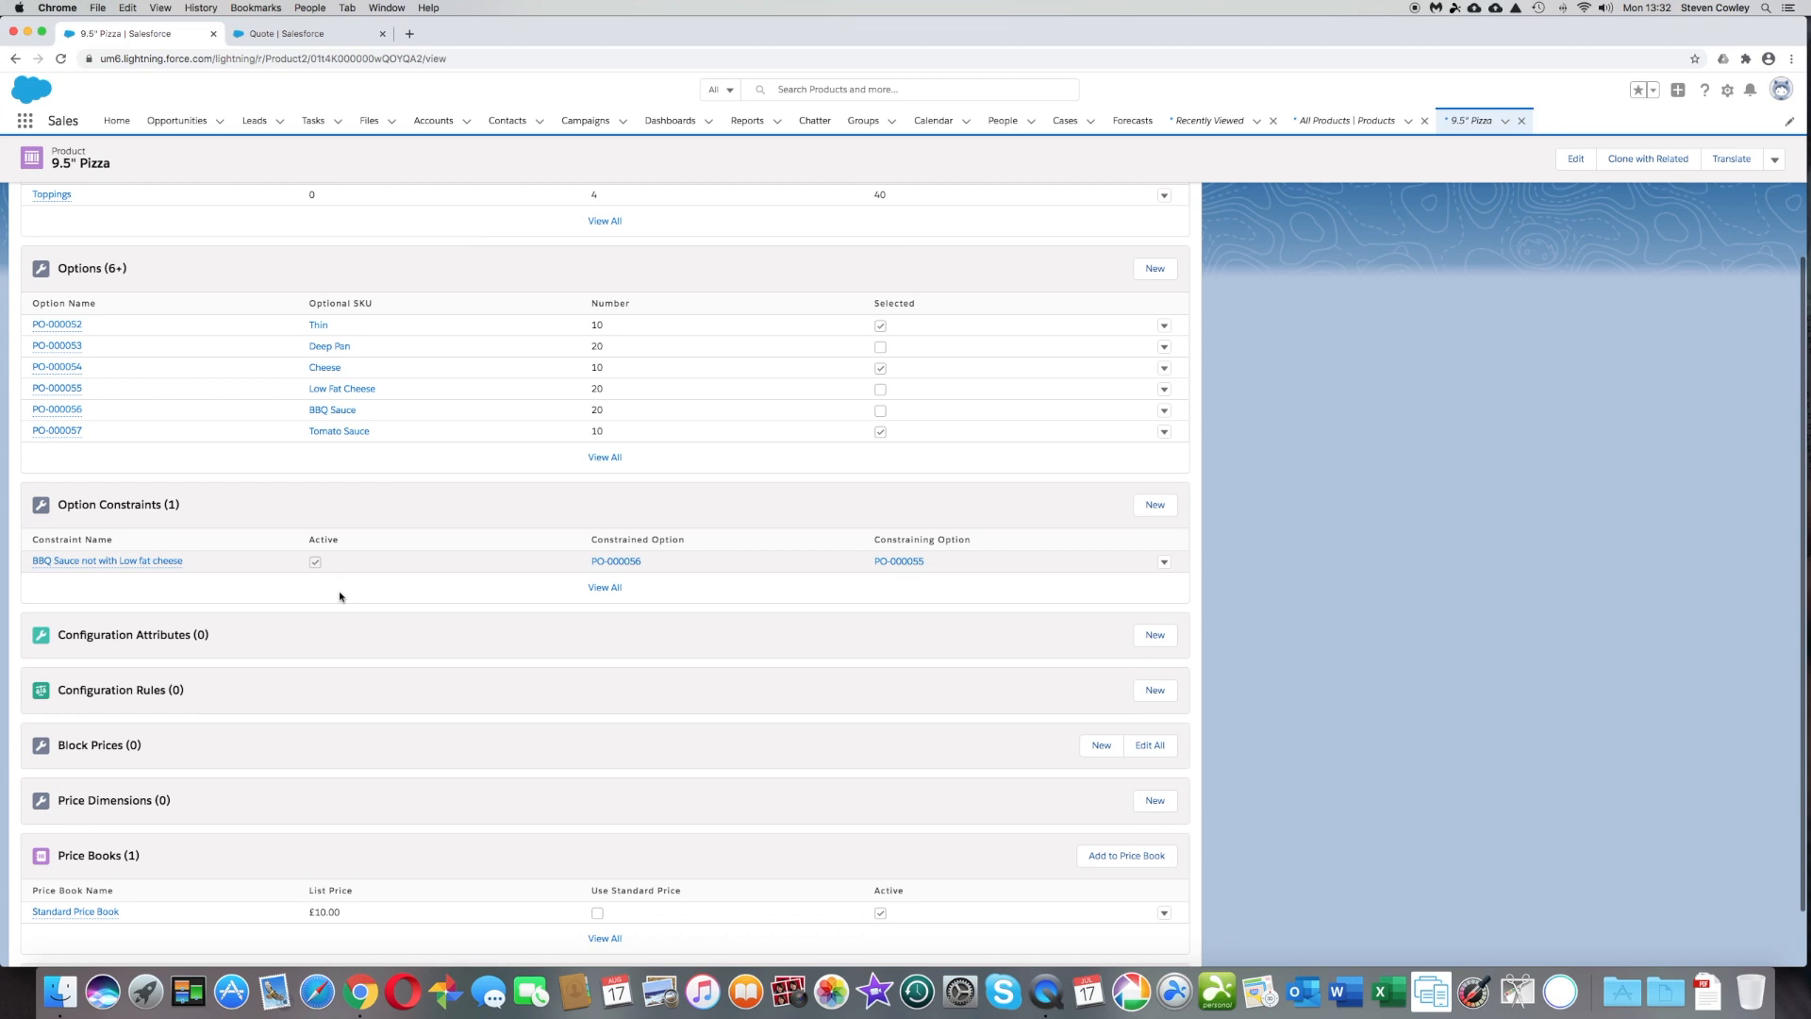